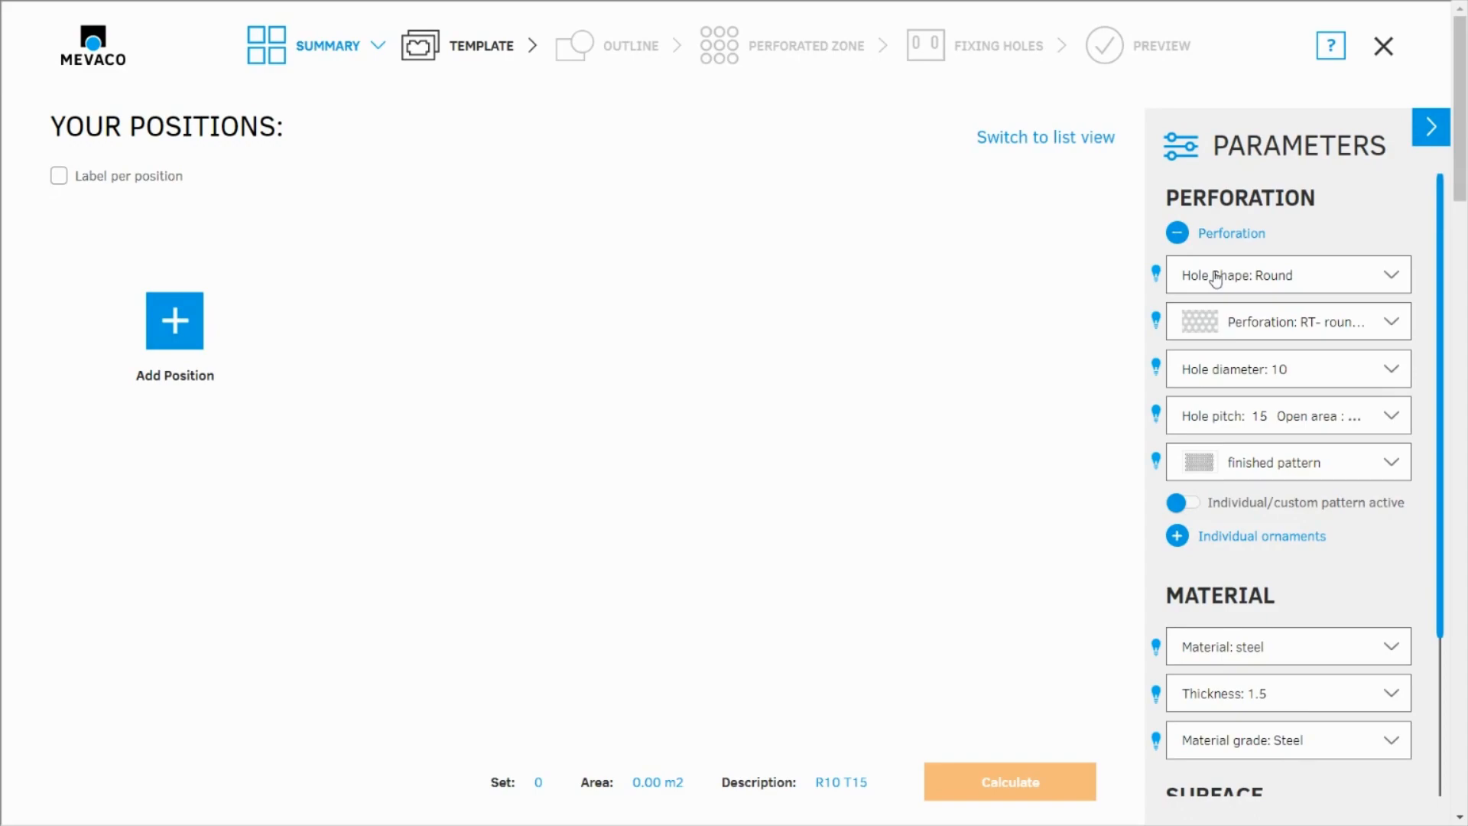
pyautogui.click(1278, 327)
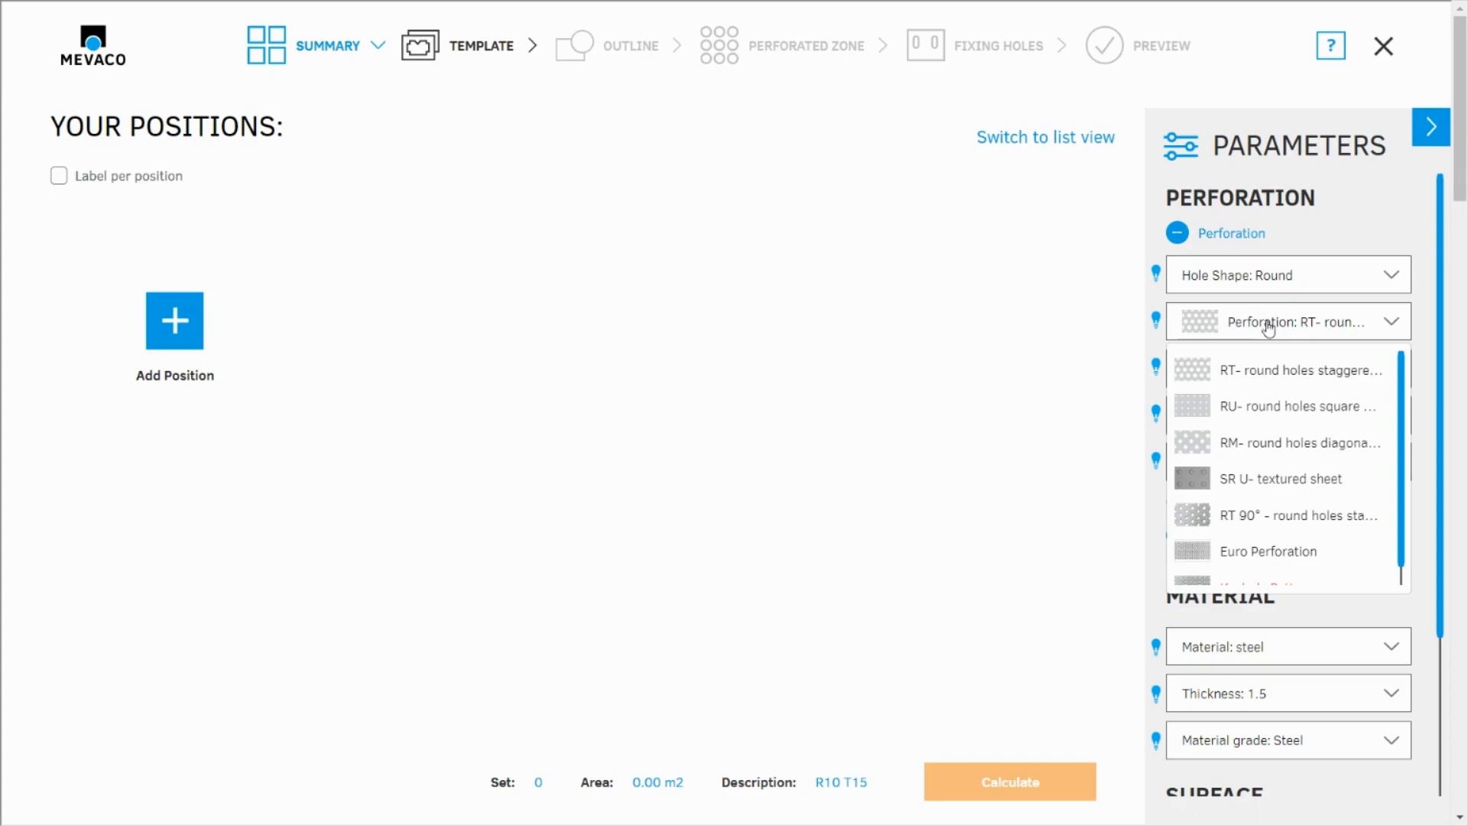
pyautogui.click(1130, 414)
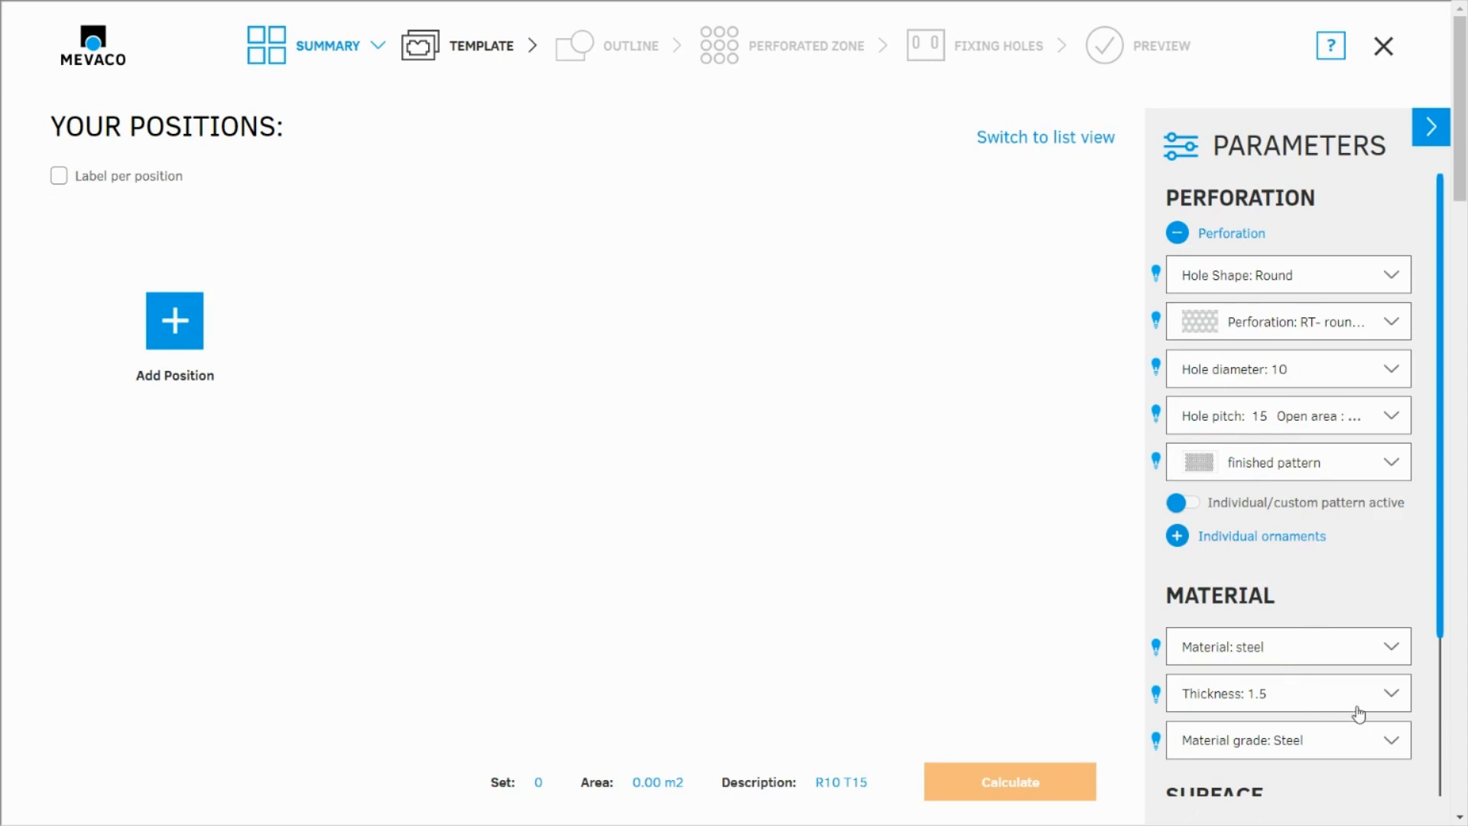
pyautogui.scroll(-1, 1368, 709)
pyautogui.scroll(2, 1373, 701)
# Add a new position with the preset parameters, based on the Mevaco template for a rectangle with one perforated zone.
pyautogui.click(175, 338)
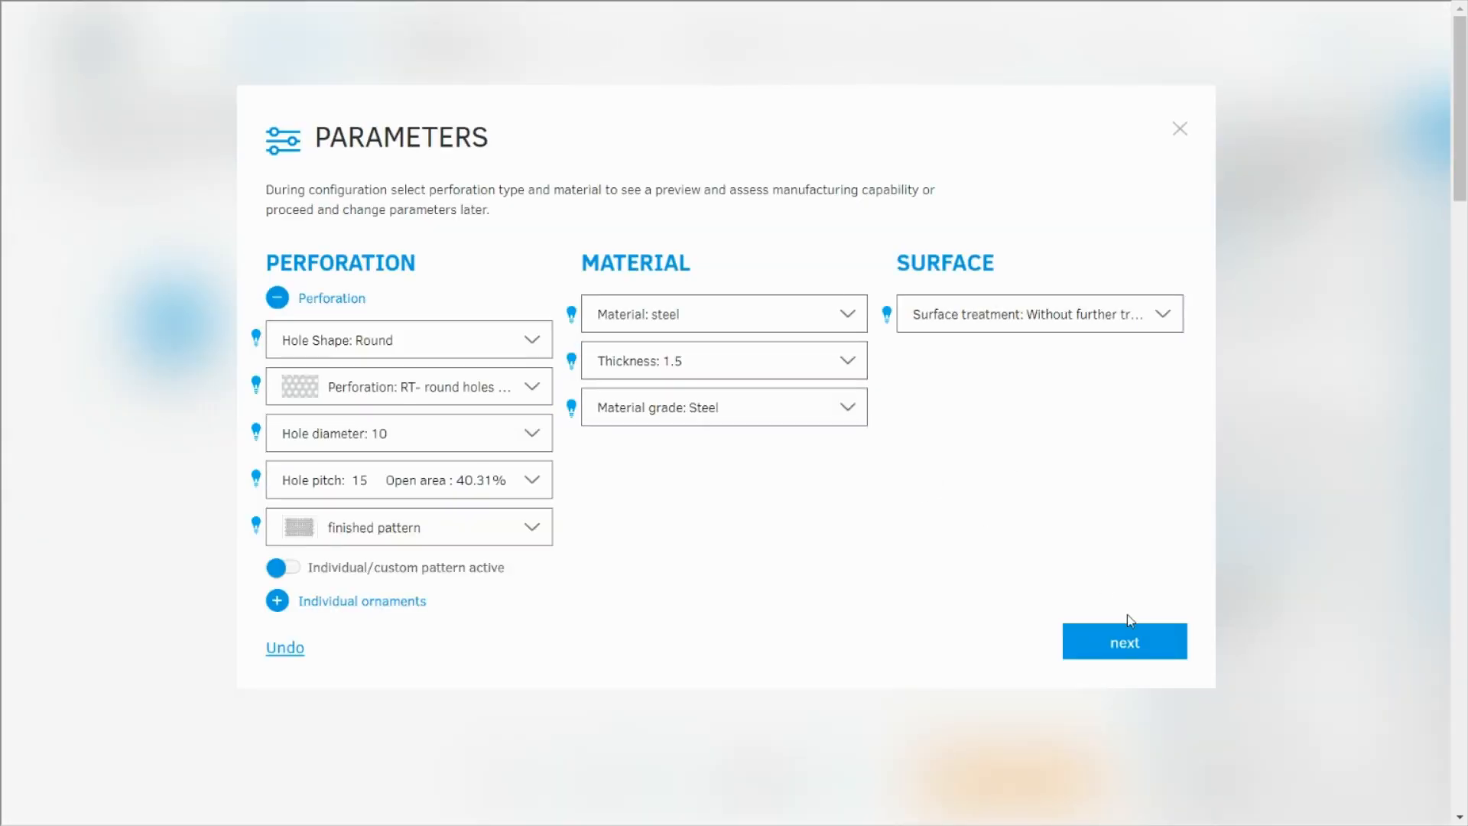
pyautogui.click(1111, 650)
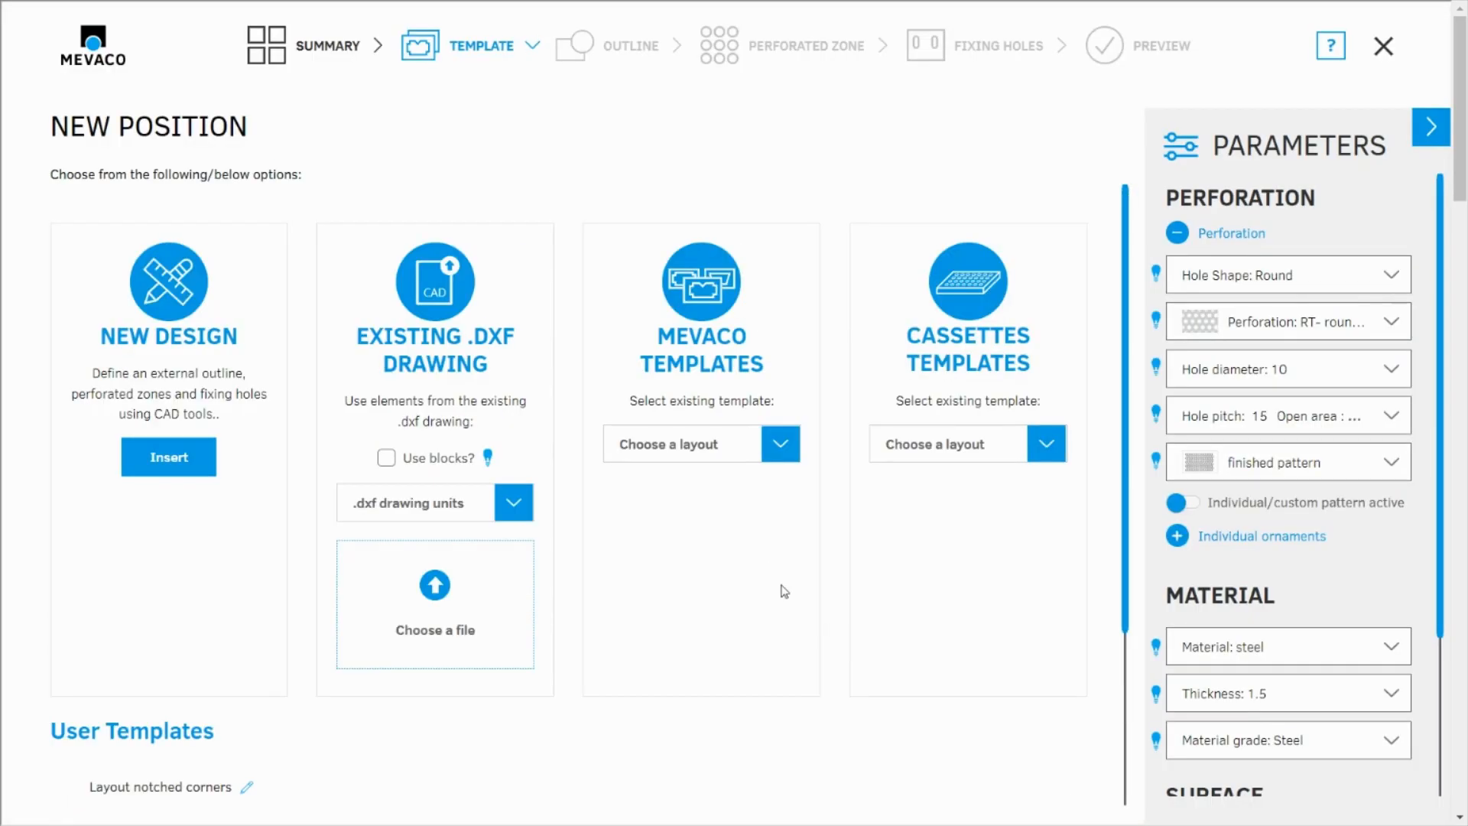
pyautogui.click(786, 445)
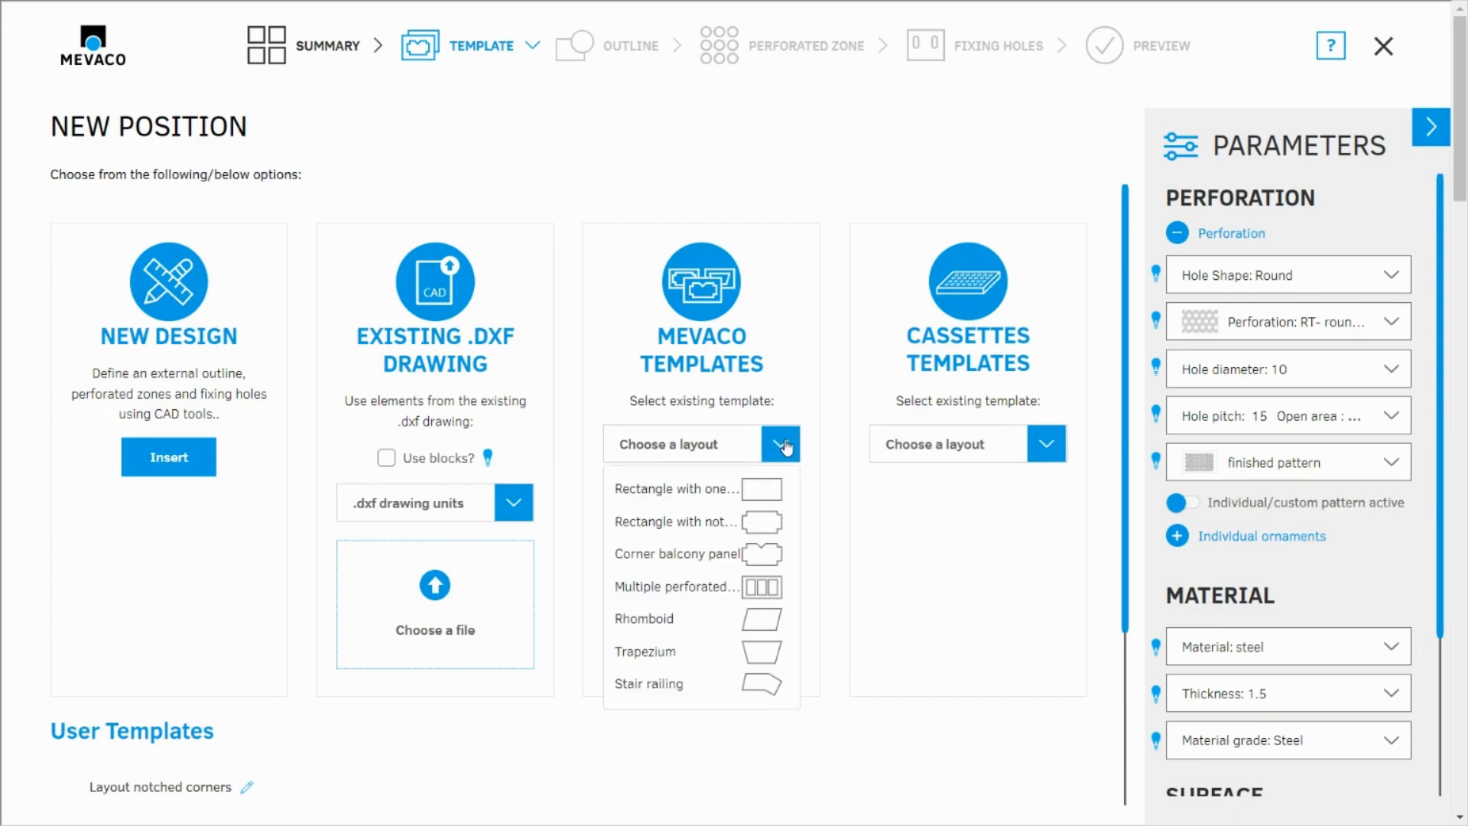
pyautogui.click(676, 491)
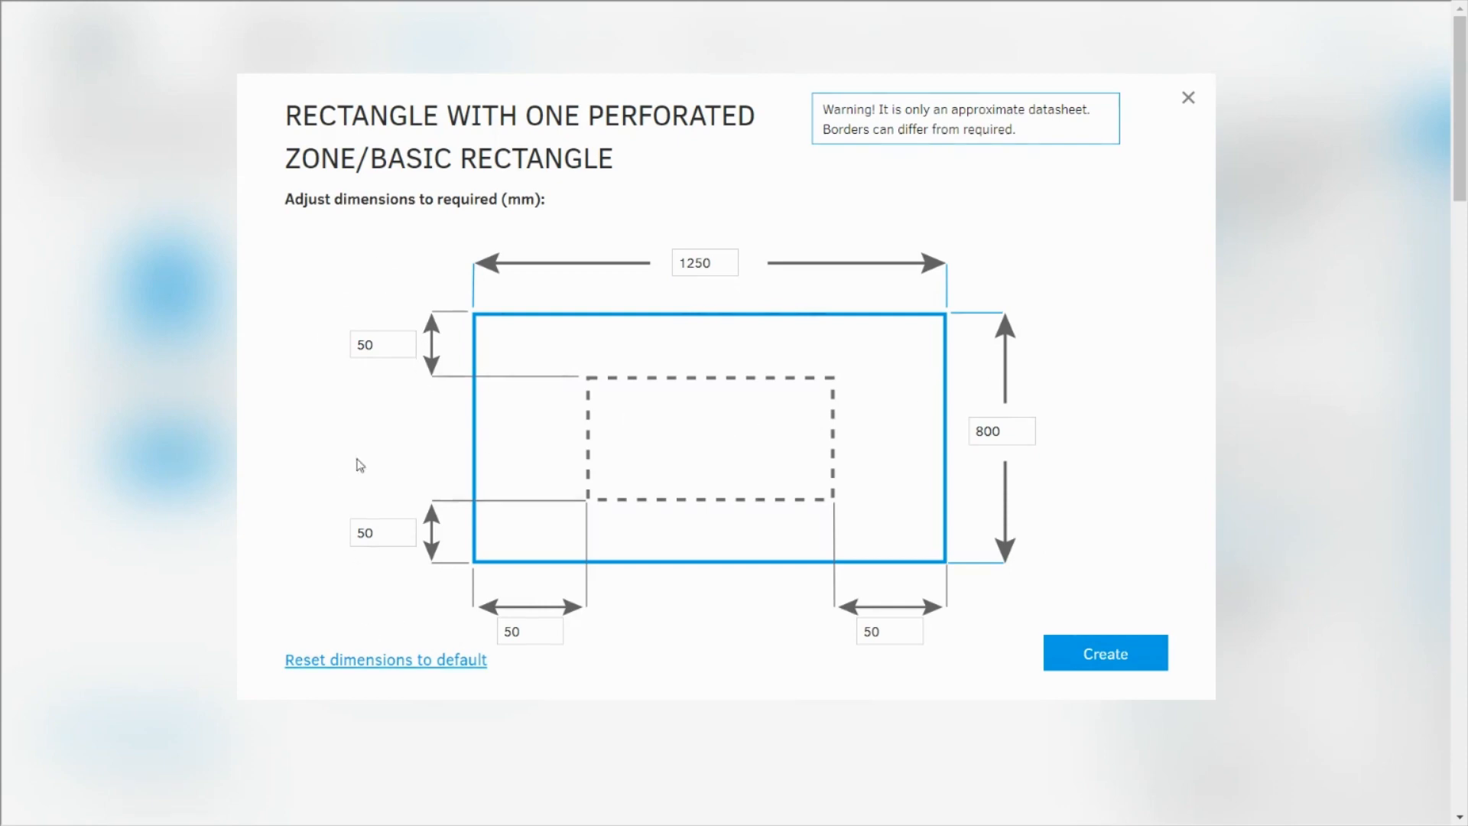
# Create the rectangle with a 10 mm upper, 3 mm lower and 100 mm left margin, keeping the right margin at 50 mm.
pyautogui.moveTo(397, 342); pyautogui.dragTo(249, 352)
pyautogui.write('10')
pyautogui.moveTo(381, 533); pyautogui.dragTo(309, 539)
pyautogui.write('3')
pyautogui.moveTo(524, 635); pyautogui.dragTo(452, 639)
pyautogui.write('1')
pyautogui.moveTo(890, 627); pyautogui.dragTo(764, 618)
pyautogui.click(822, 677)
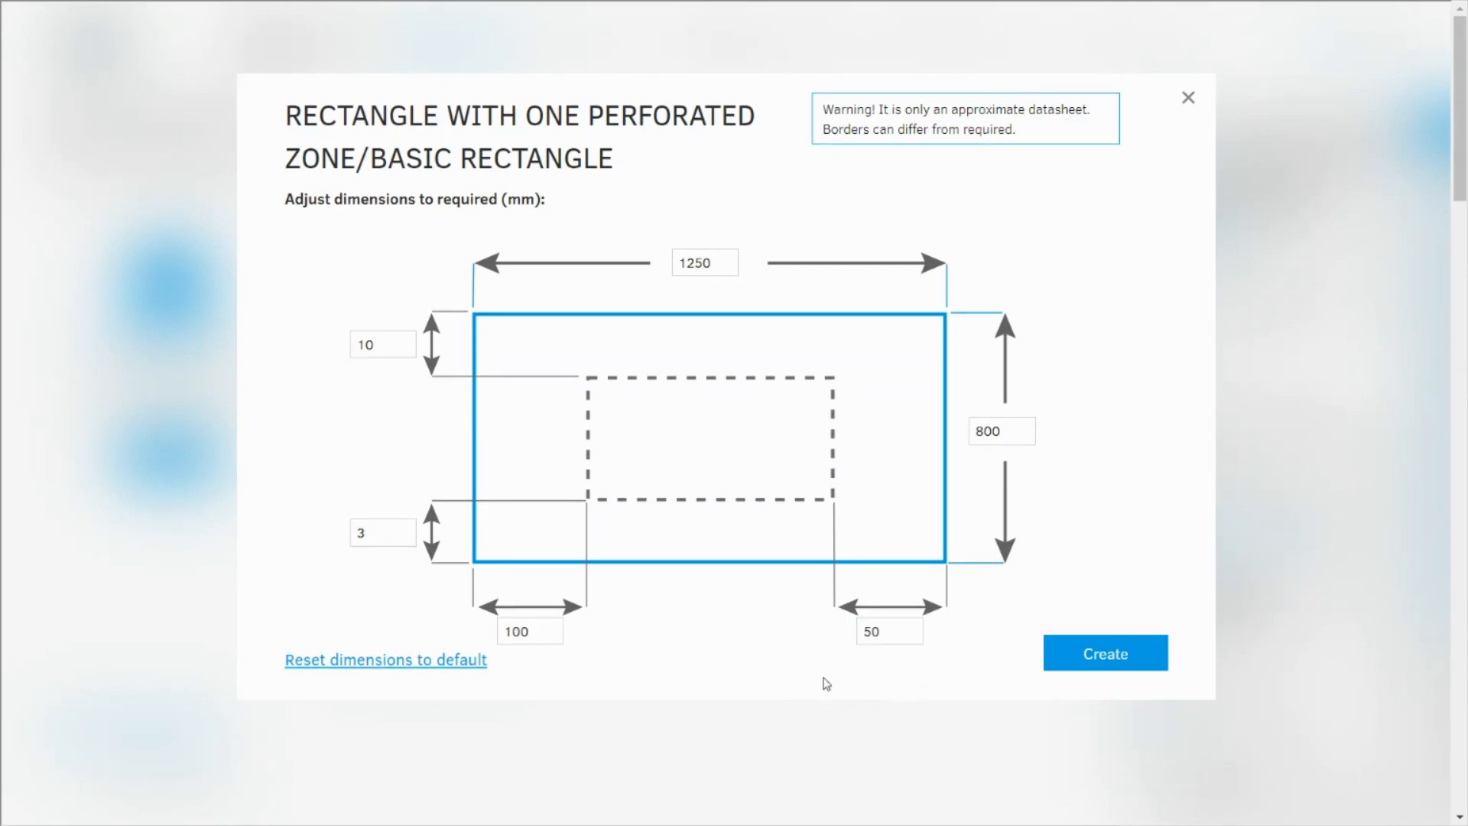
pyautogui.click(1105, 654)
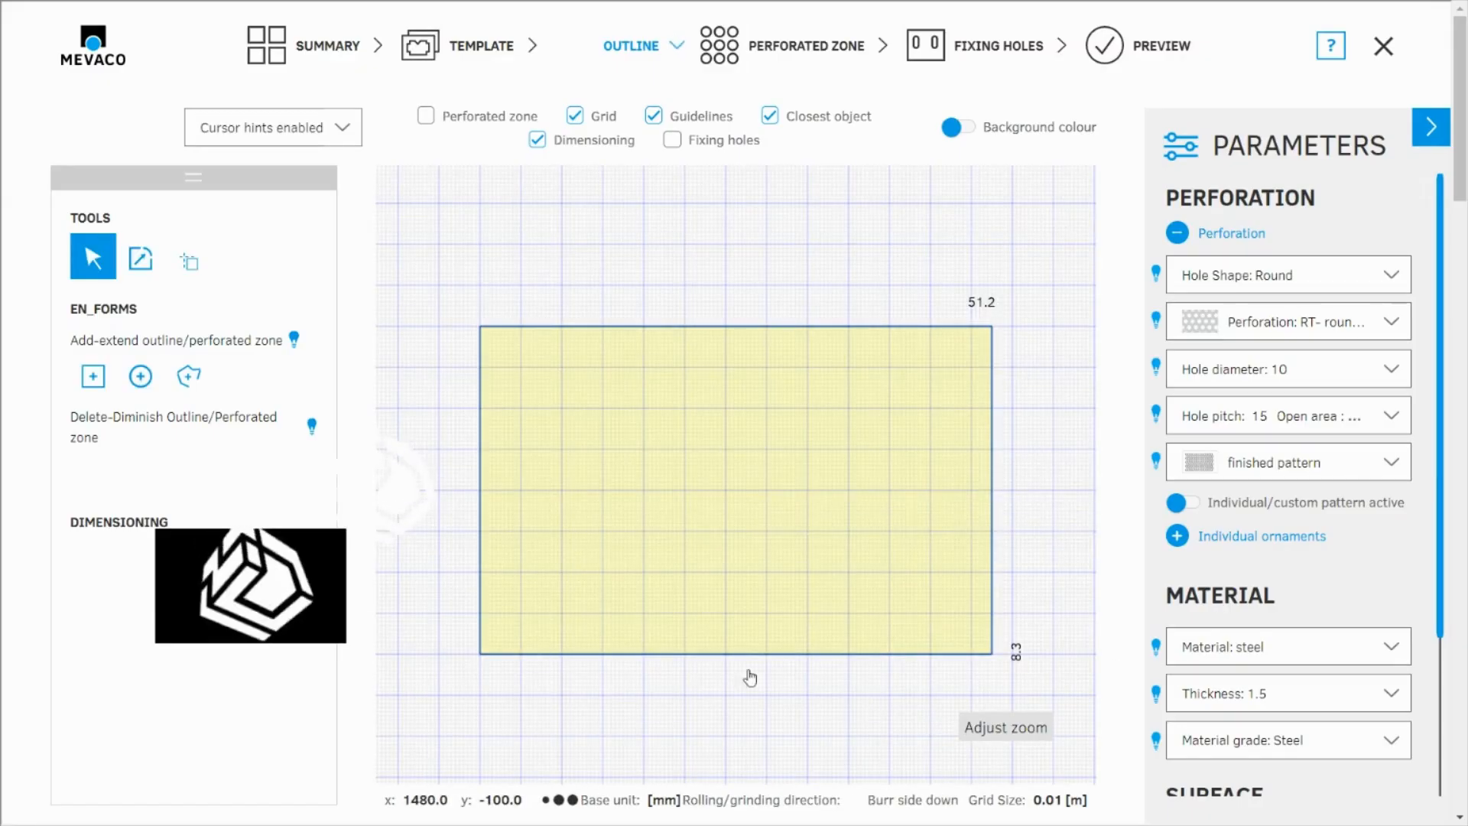
# In the perforated zone stage, hide the grid and apply a uniform margin of 10 mm around the perforation.
pyautogui.click(811, 50)
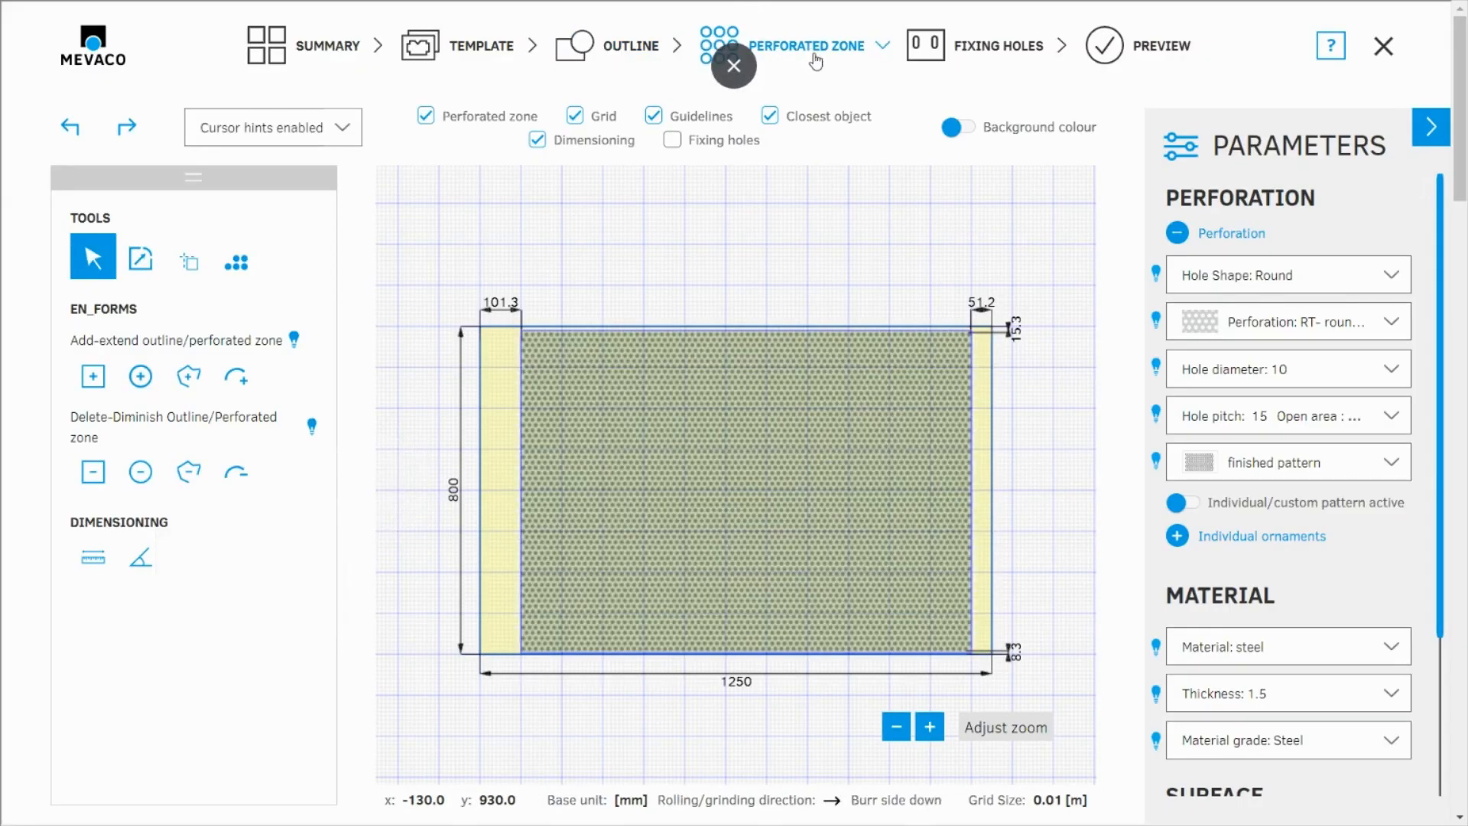
pyautogui.click(591, 122)
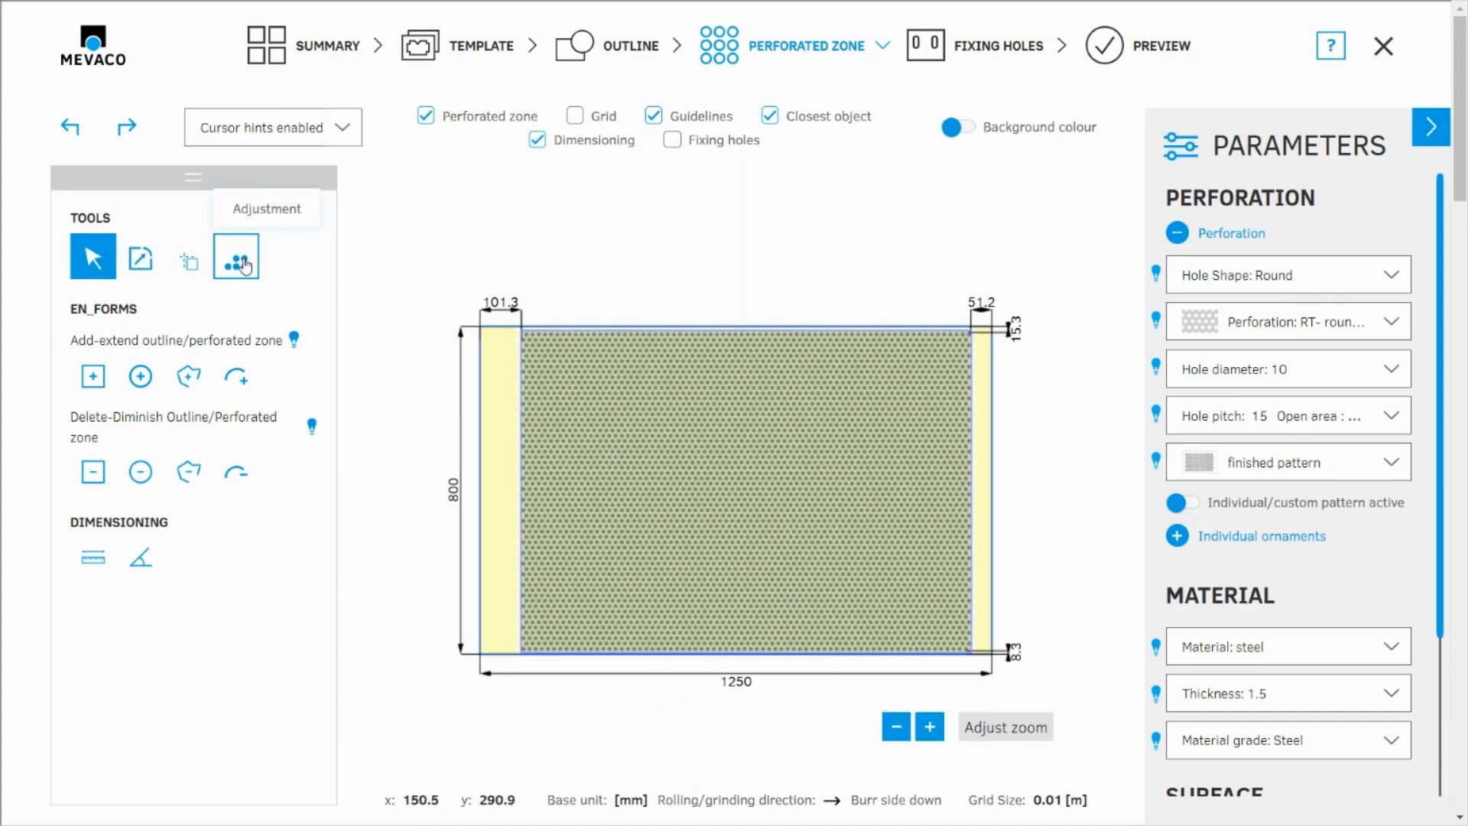
pyautogui.click(243, 265)
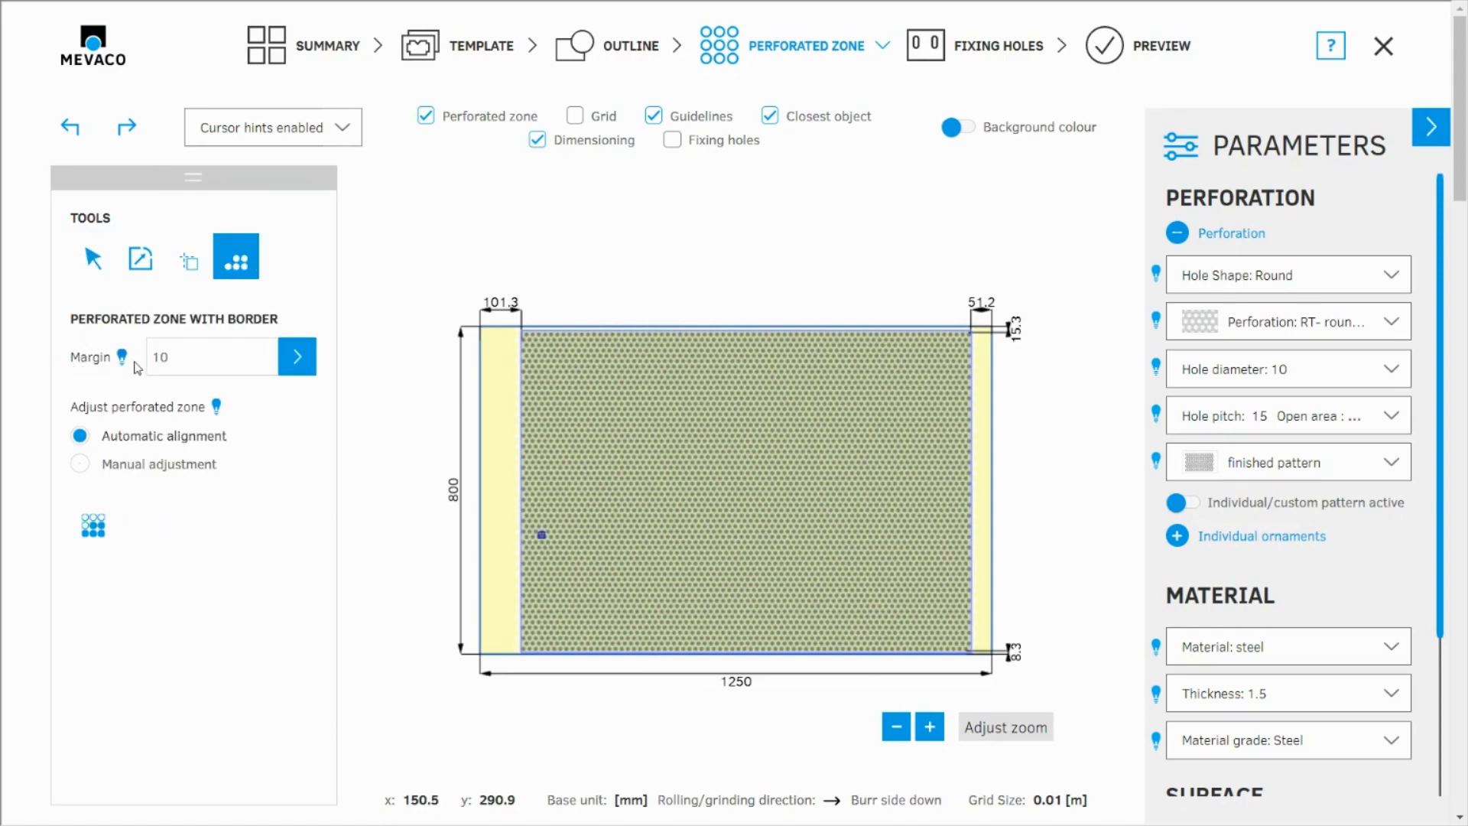
pyautogui.moveTo(165, 360); pyautogui.dragTo(145, 362)
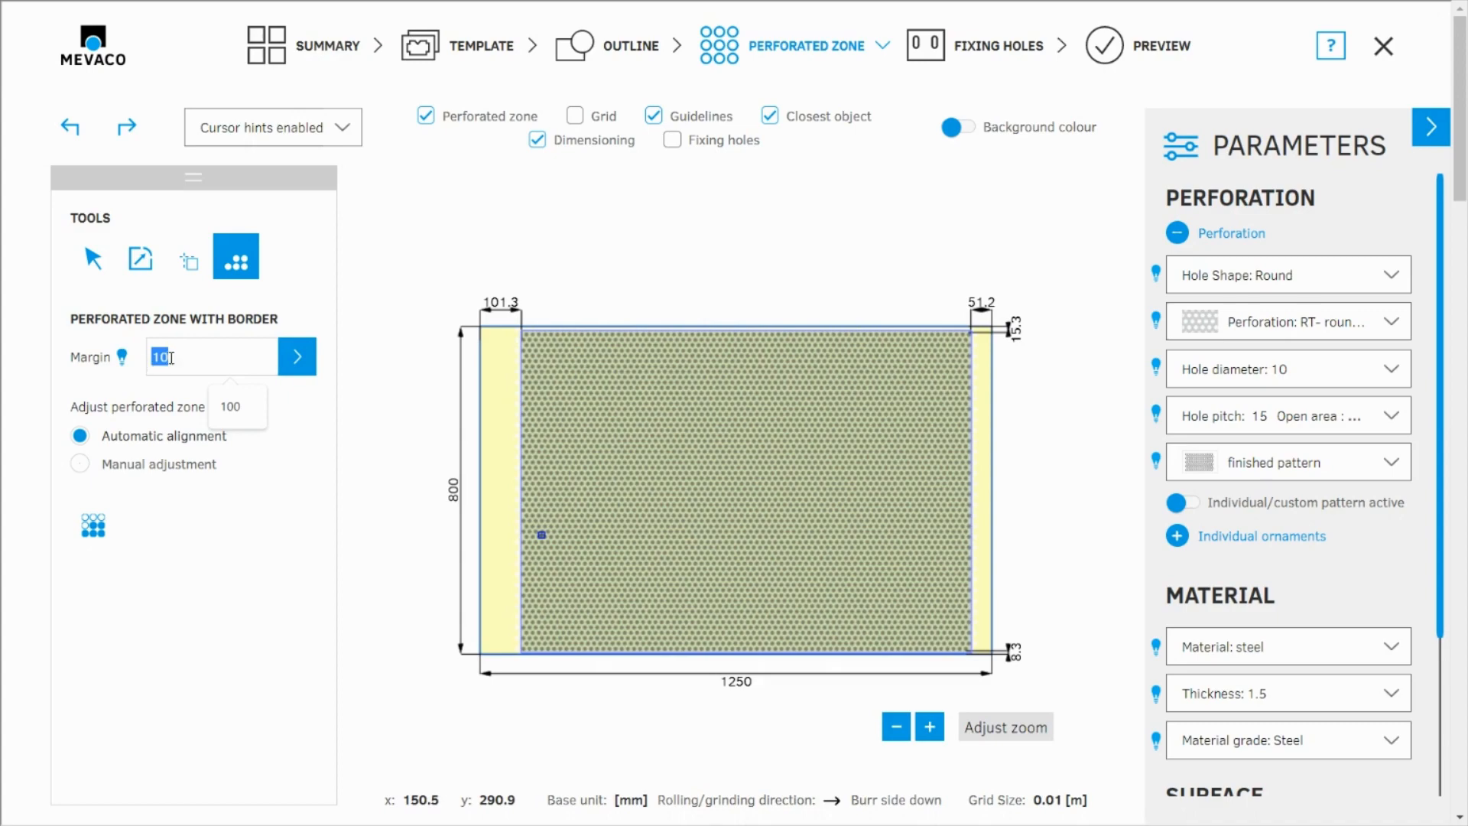
pyautogui.click(296, 365)
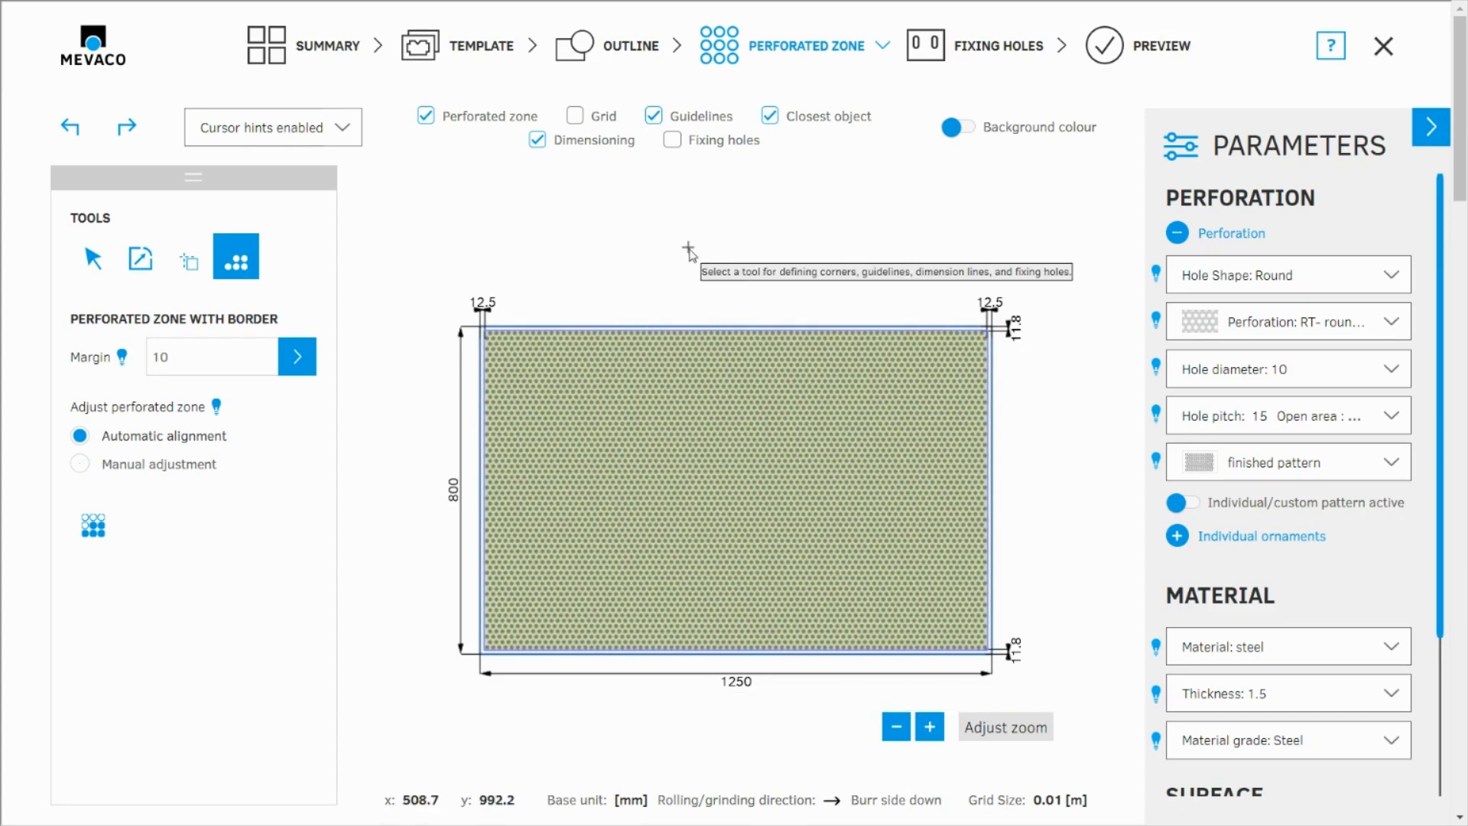
# In the outline stage, cut a rectangular notch into the middle of the panel's upper edge.
pyautogui.click(629, 47)
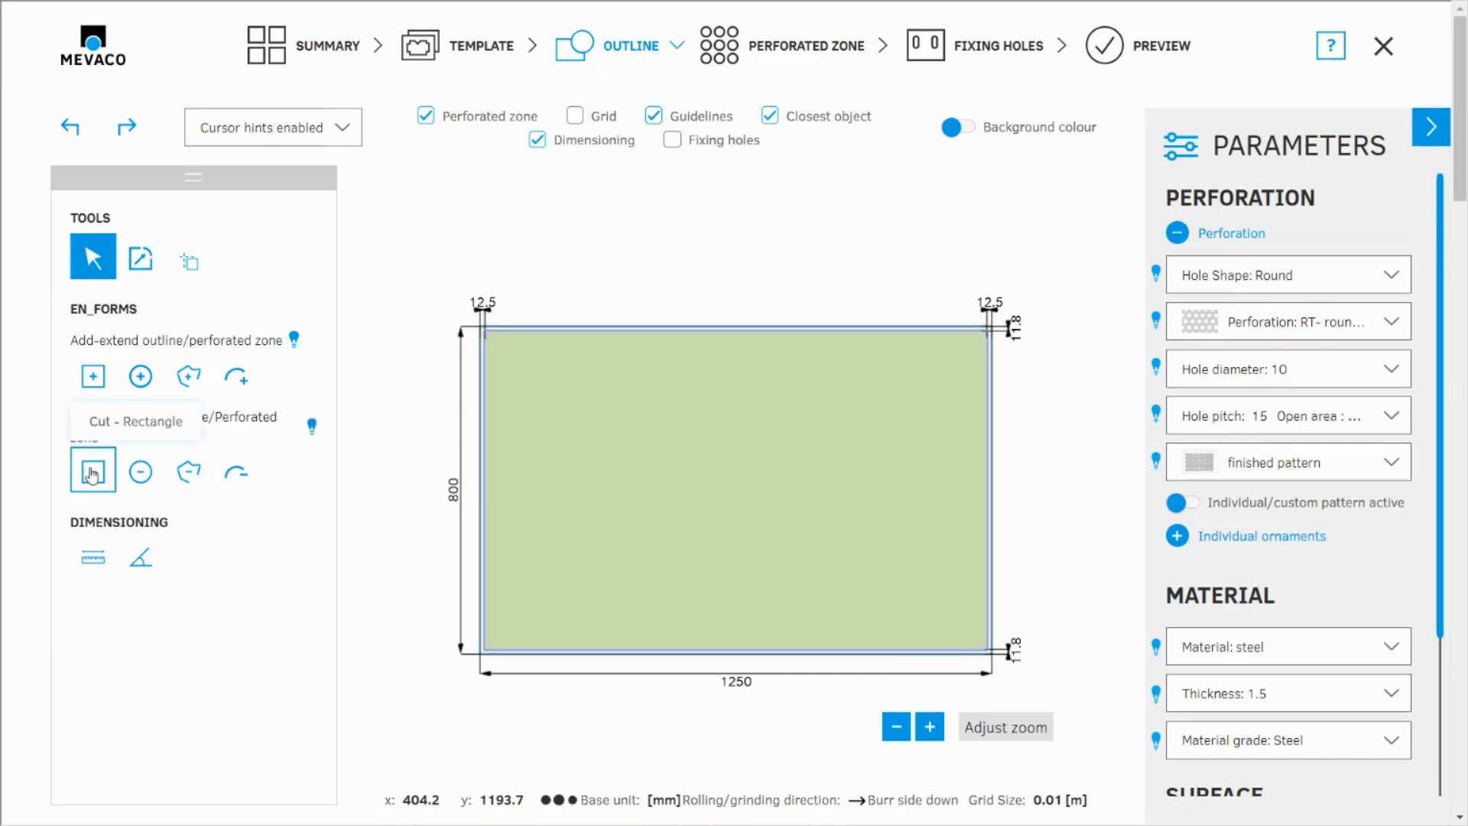
pyautogui.click(91, 476)
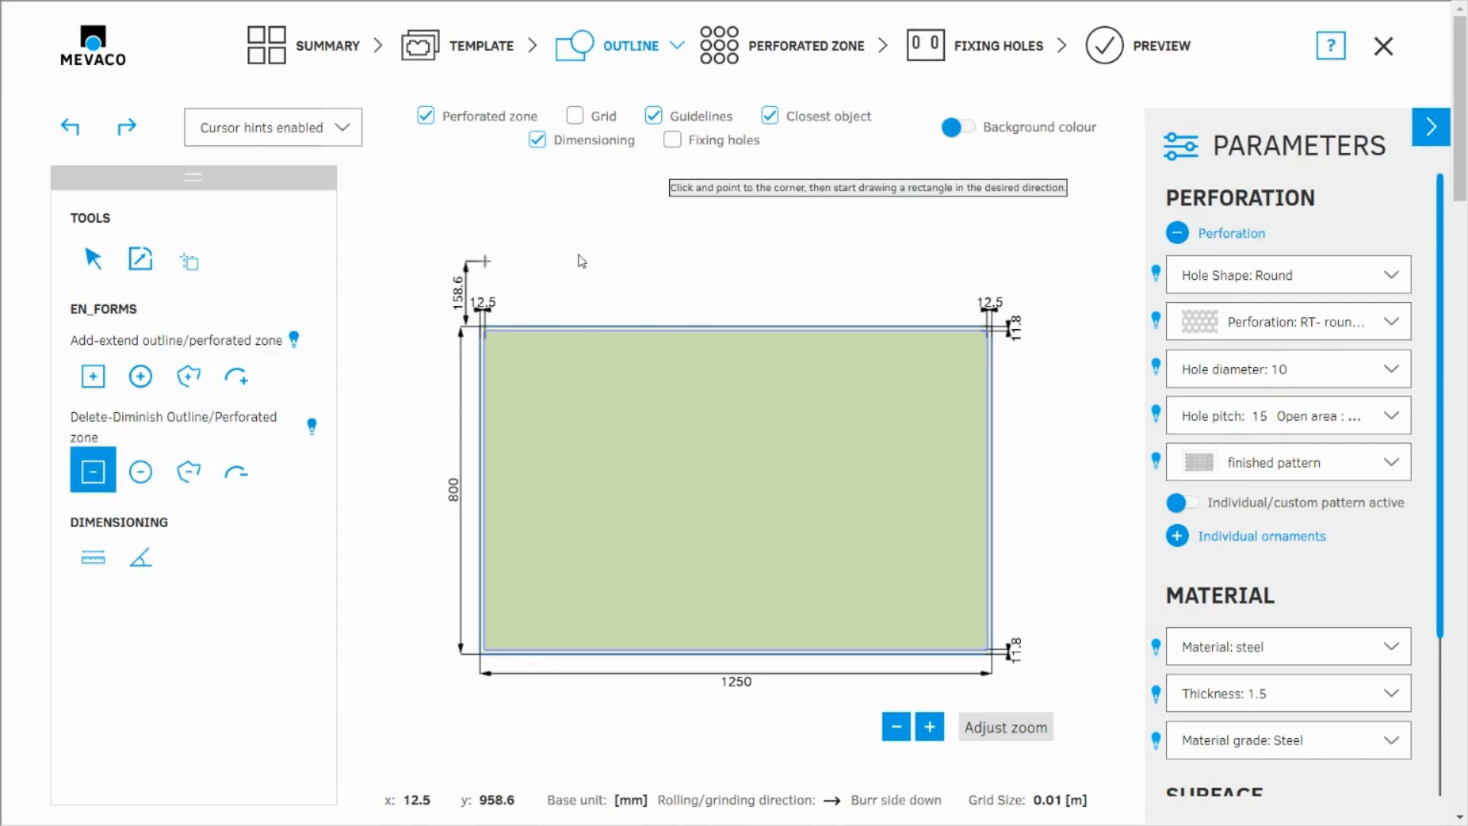
pyautogui.click(688, 273)
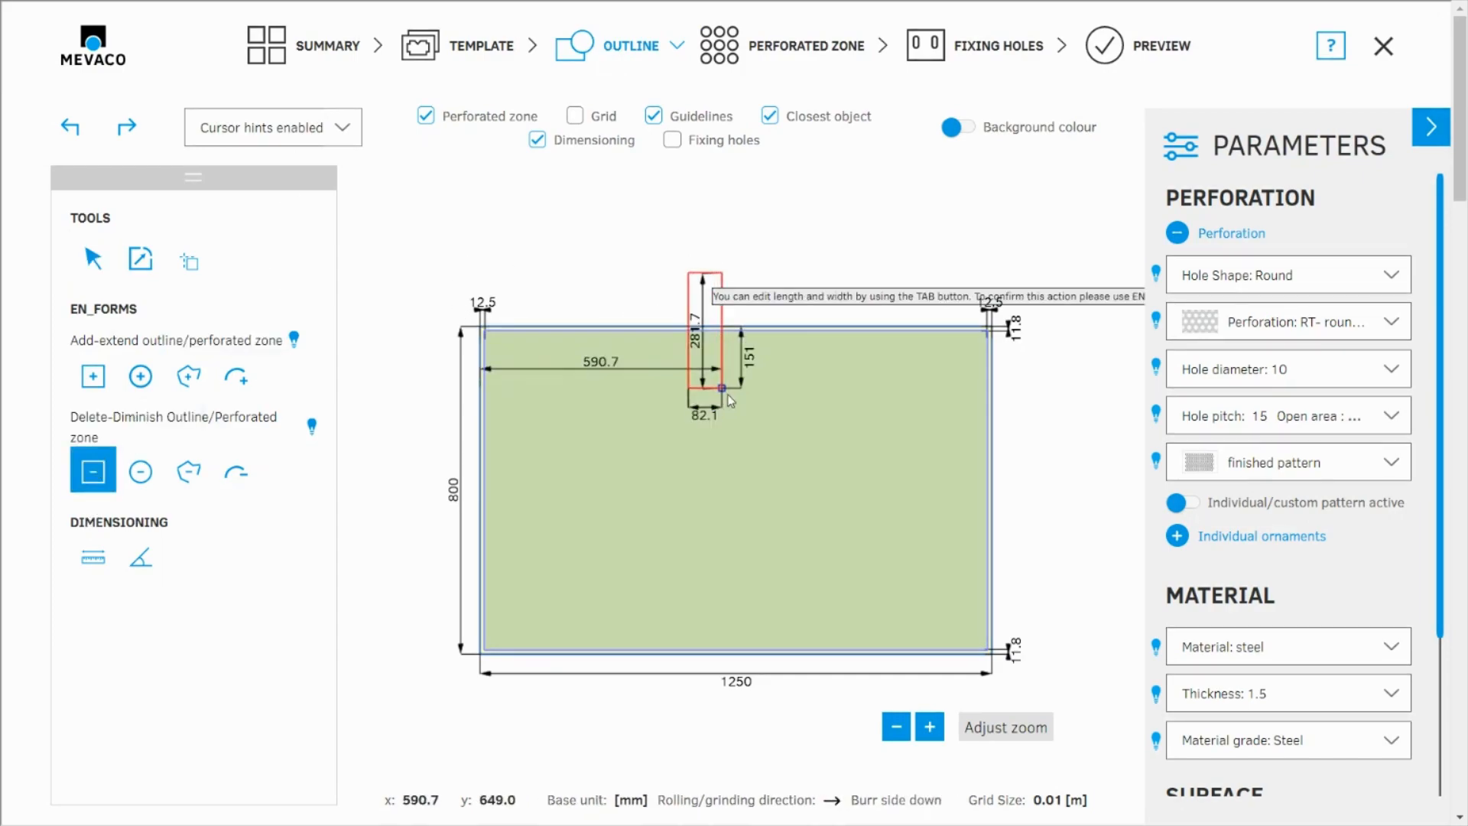
pyautogui.click(778, 410)
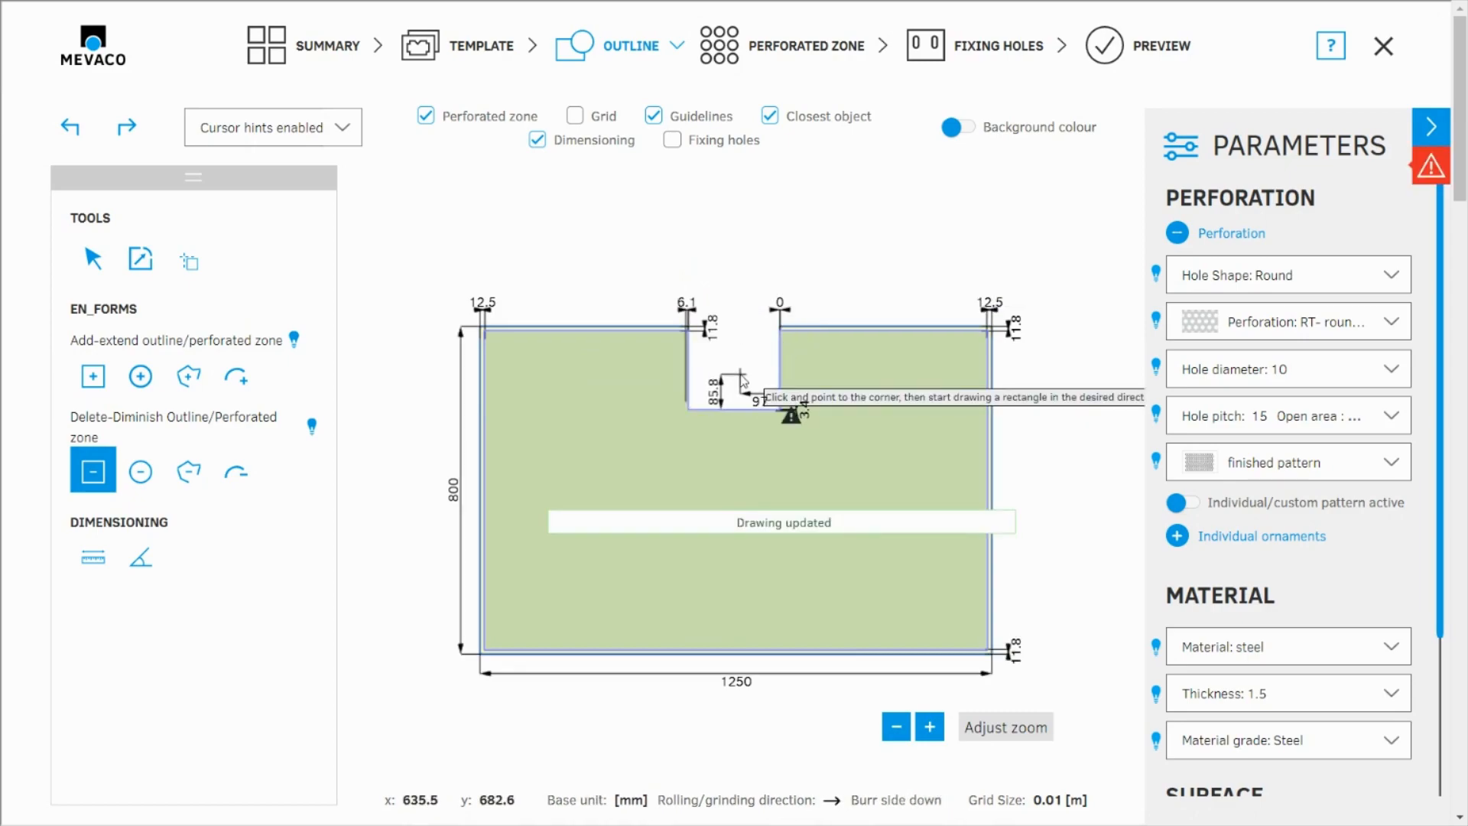
# Read the details of the error reported for the notched outline and leave the rectangle cut tool.
pyautogui.click(1435, 170)
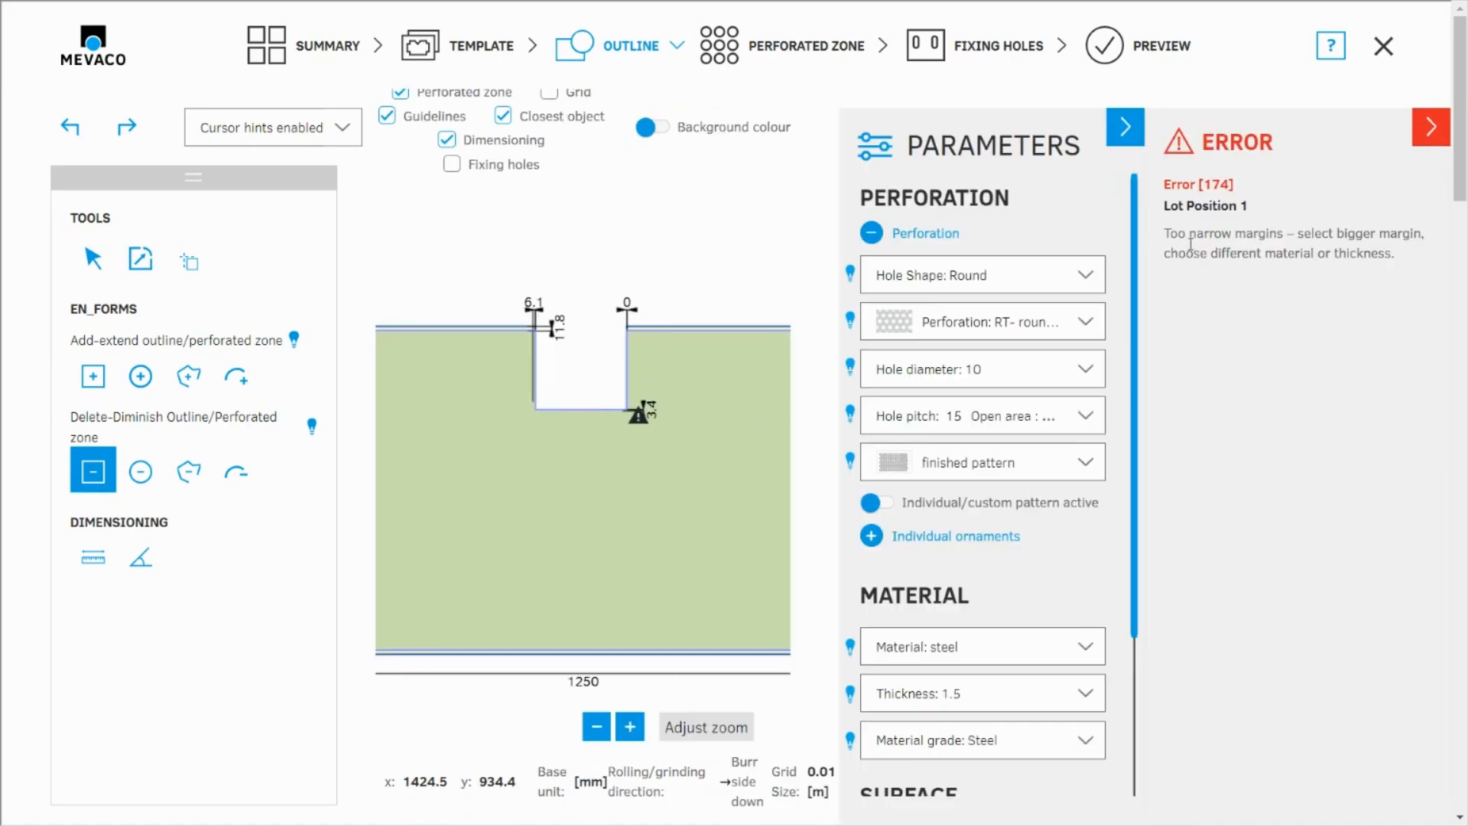
pyautogui.click(1431, 132)
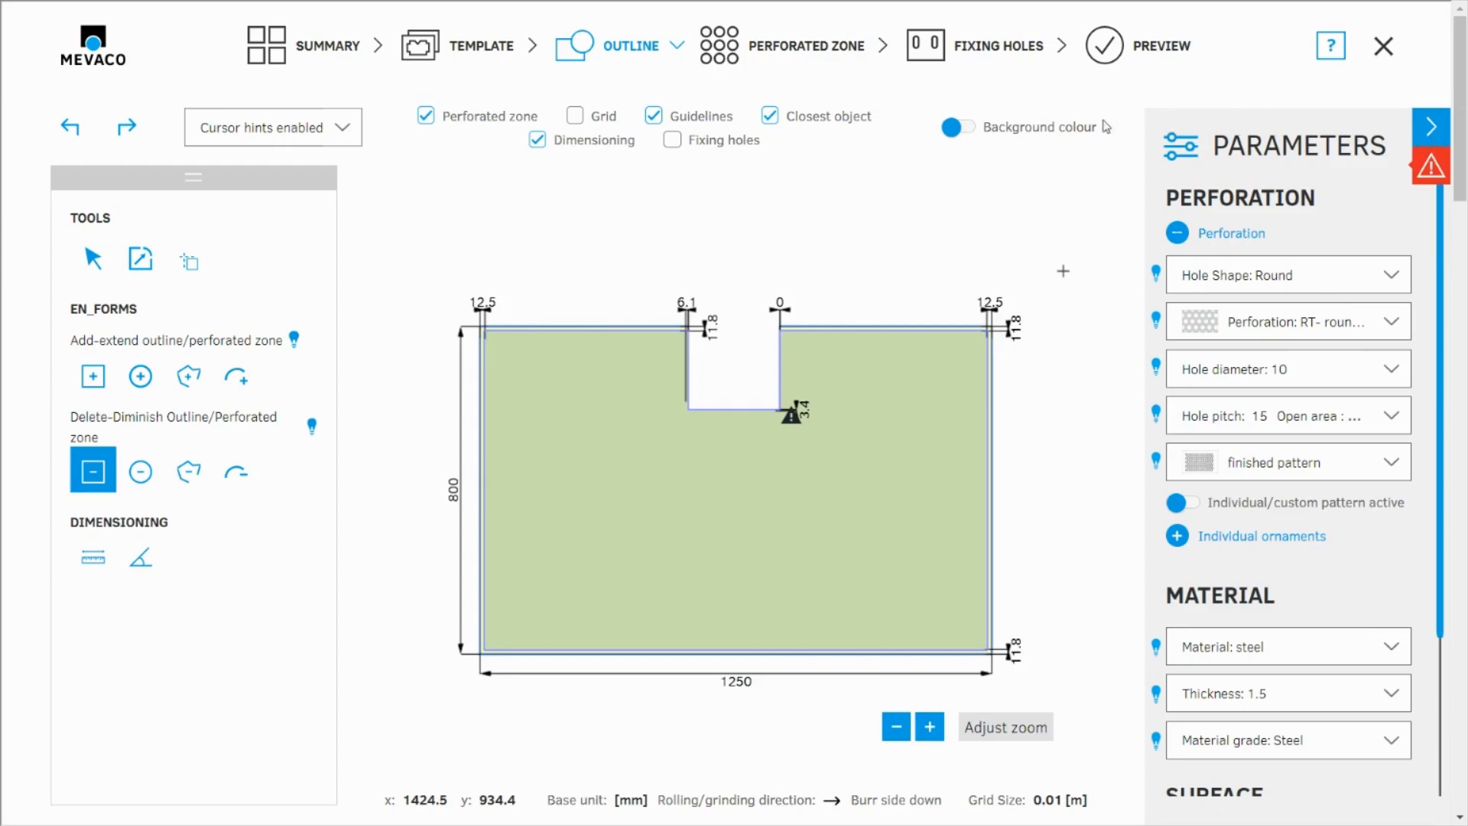
pyautogui.click(95, 263)
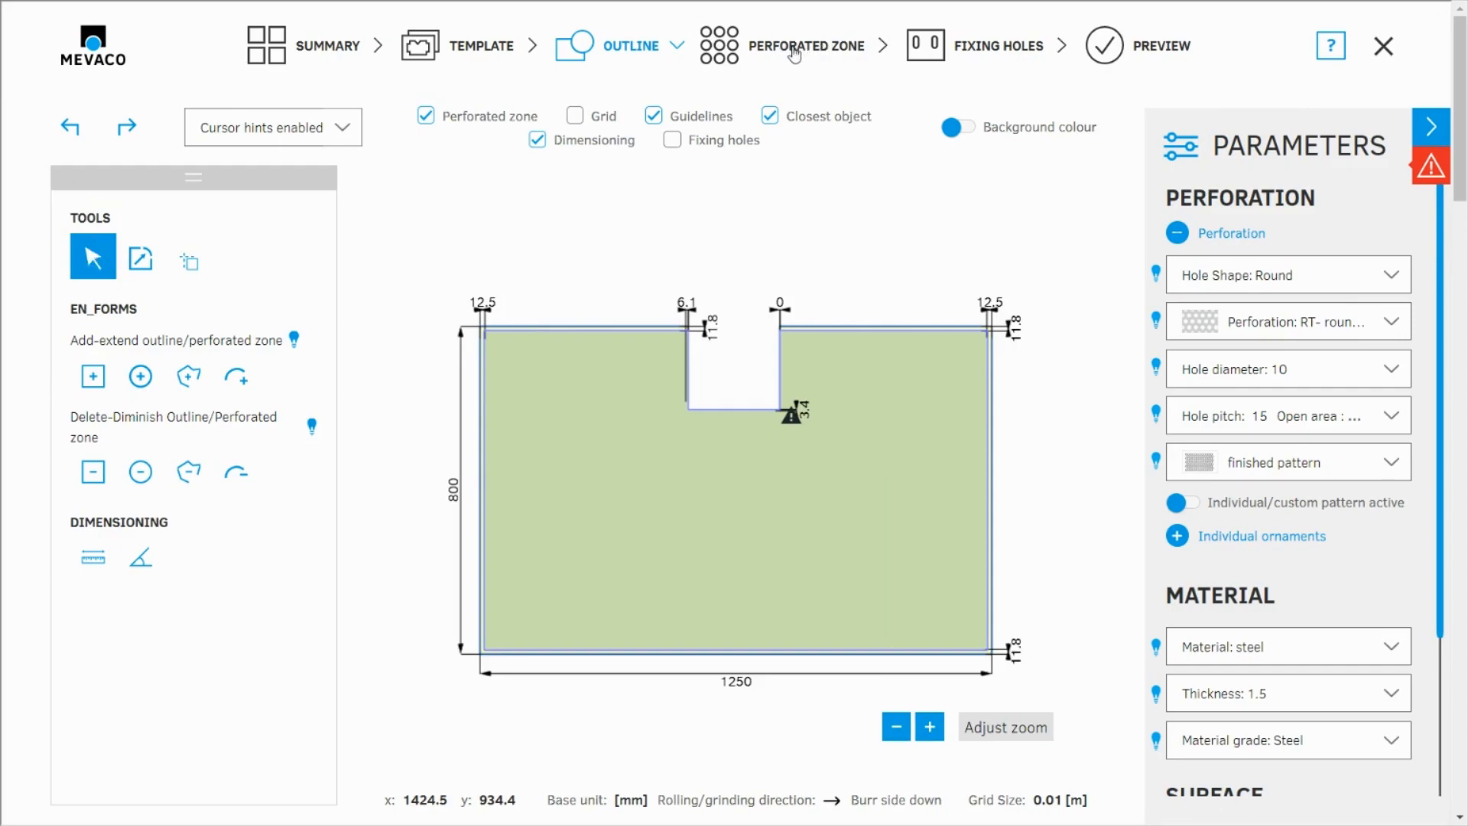
# In the perforated zone stage, reapply the 10 mm margin so the perforation border follows the notch.
pyautogui.click(789, 54)
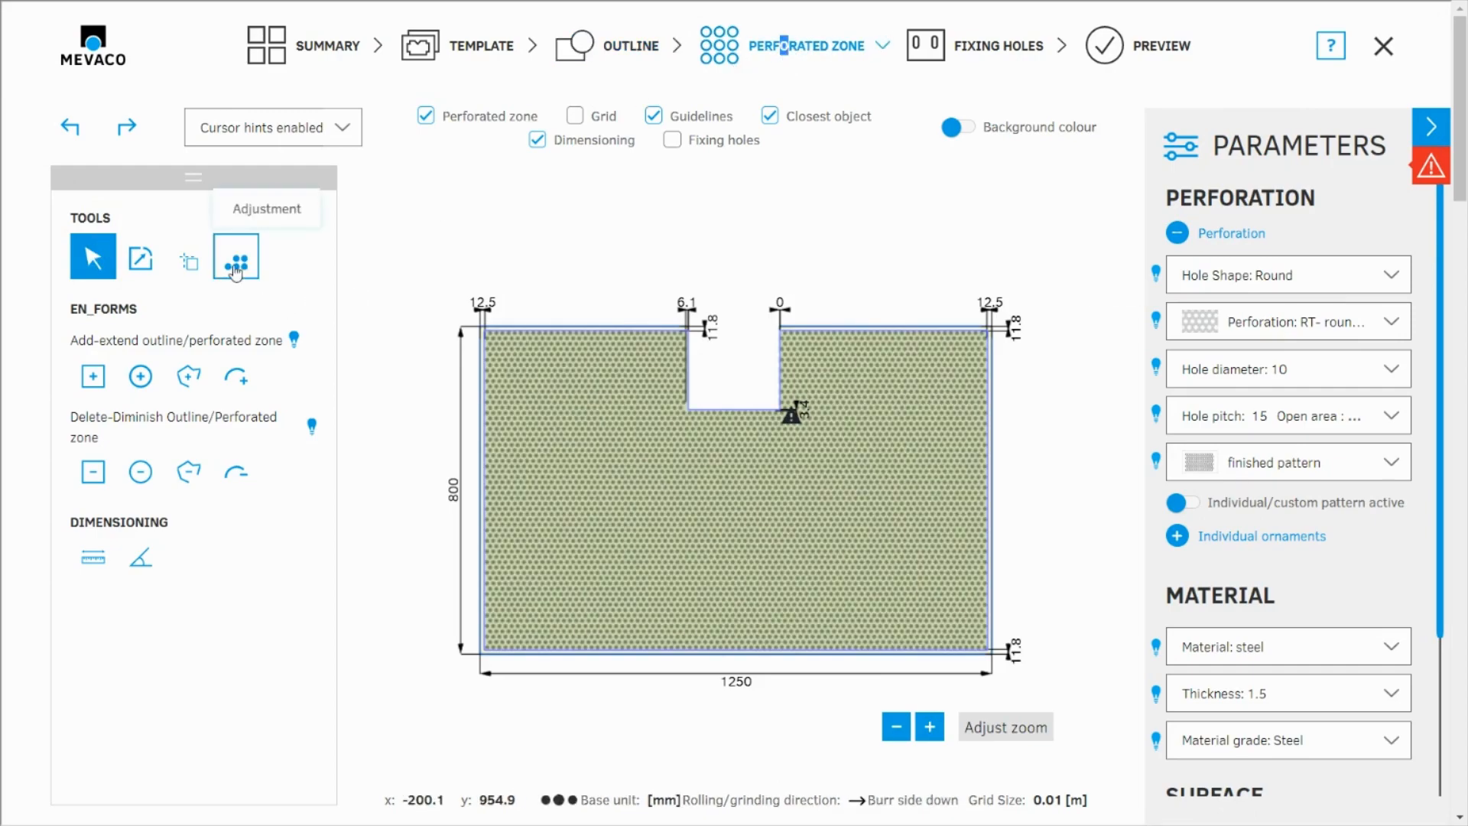
pyautogui.click(235, 264)
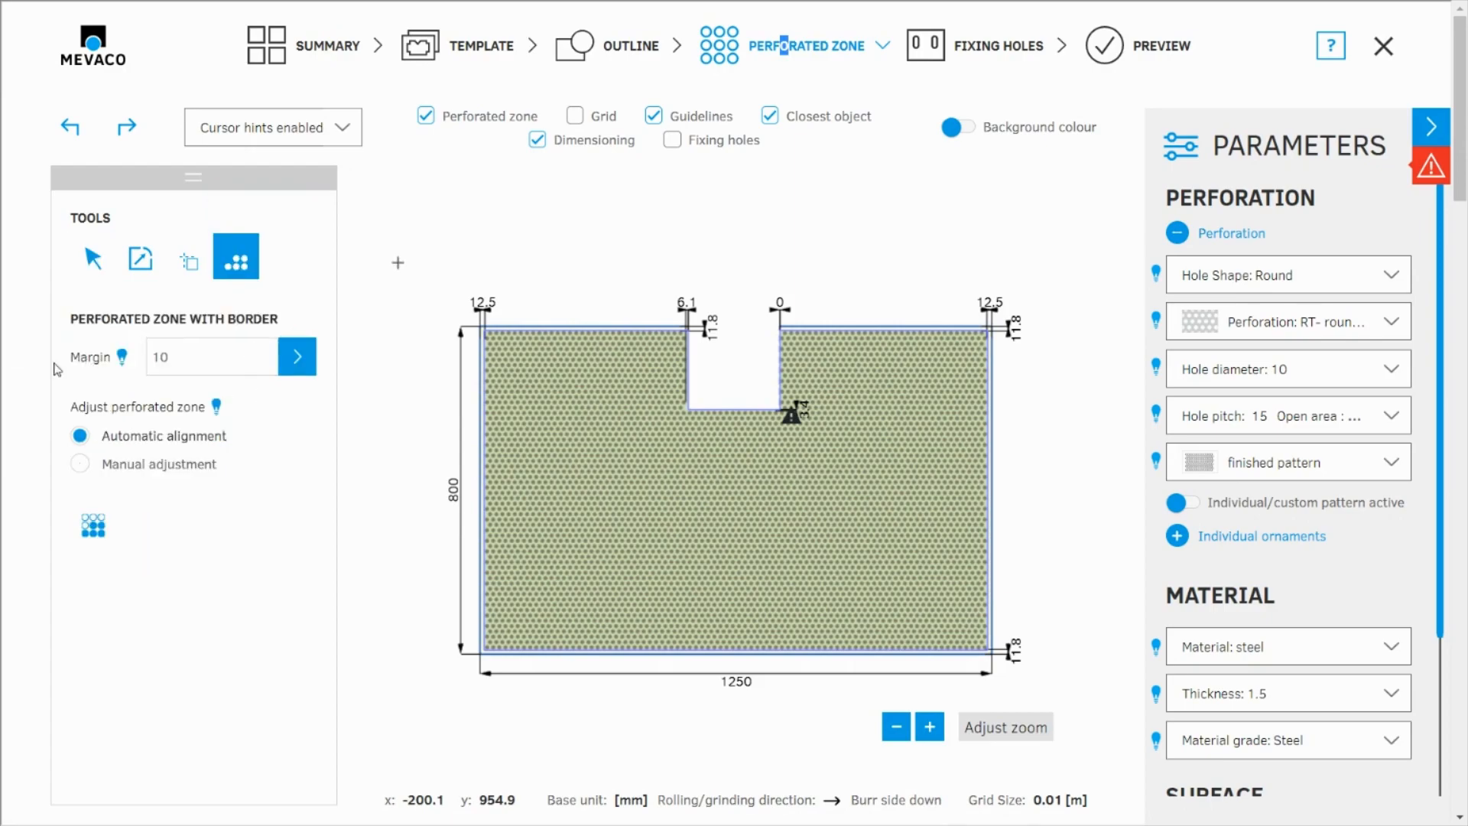
pyautogui.click(296, 357)
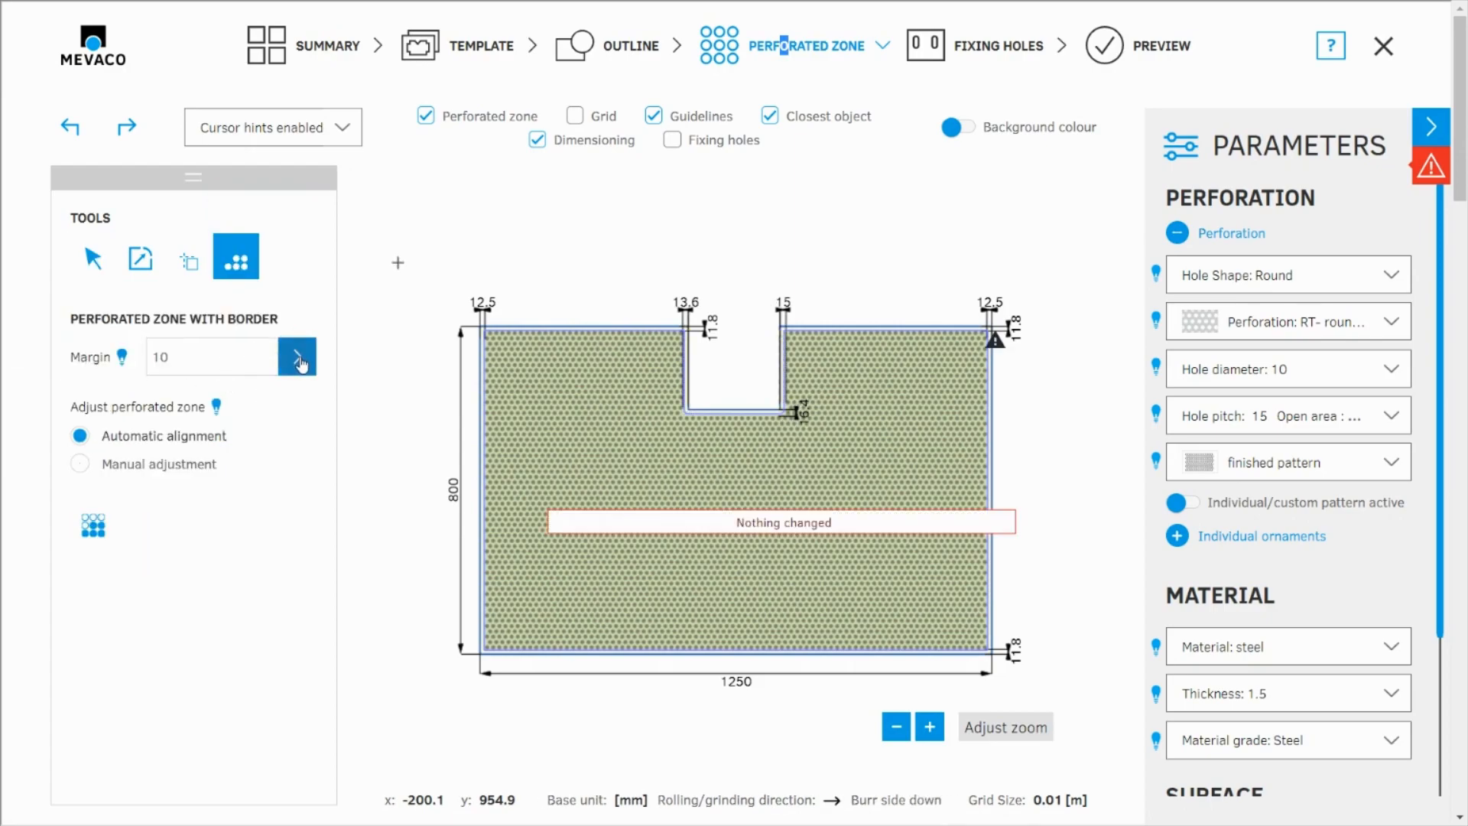
pyautogui.scroll(6, 711, 382)
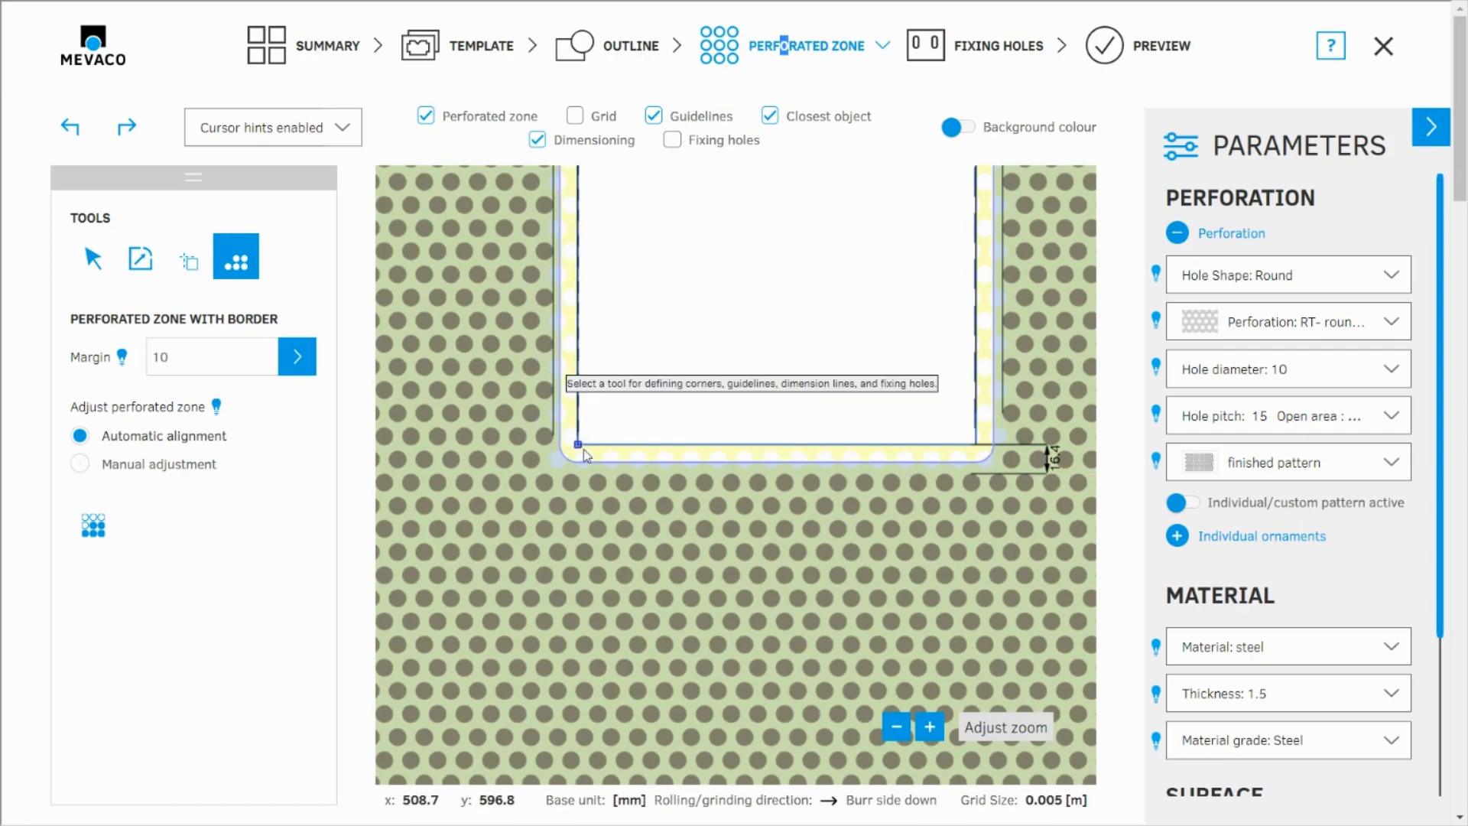
pyautogui.scroll(2, 568, 464)
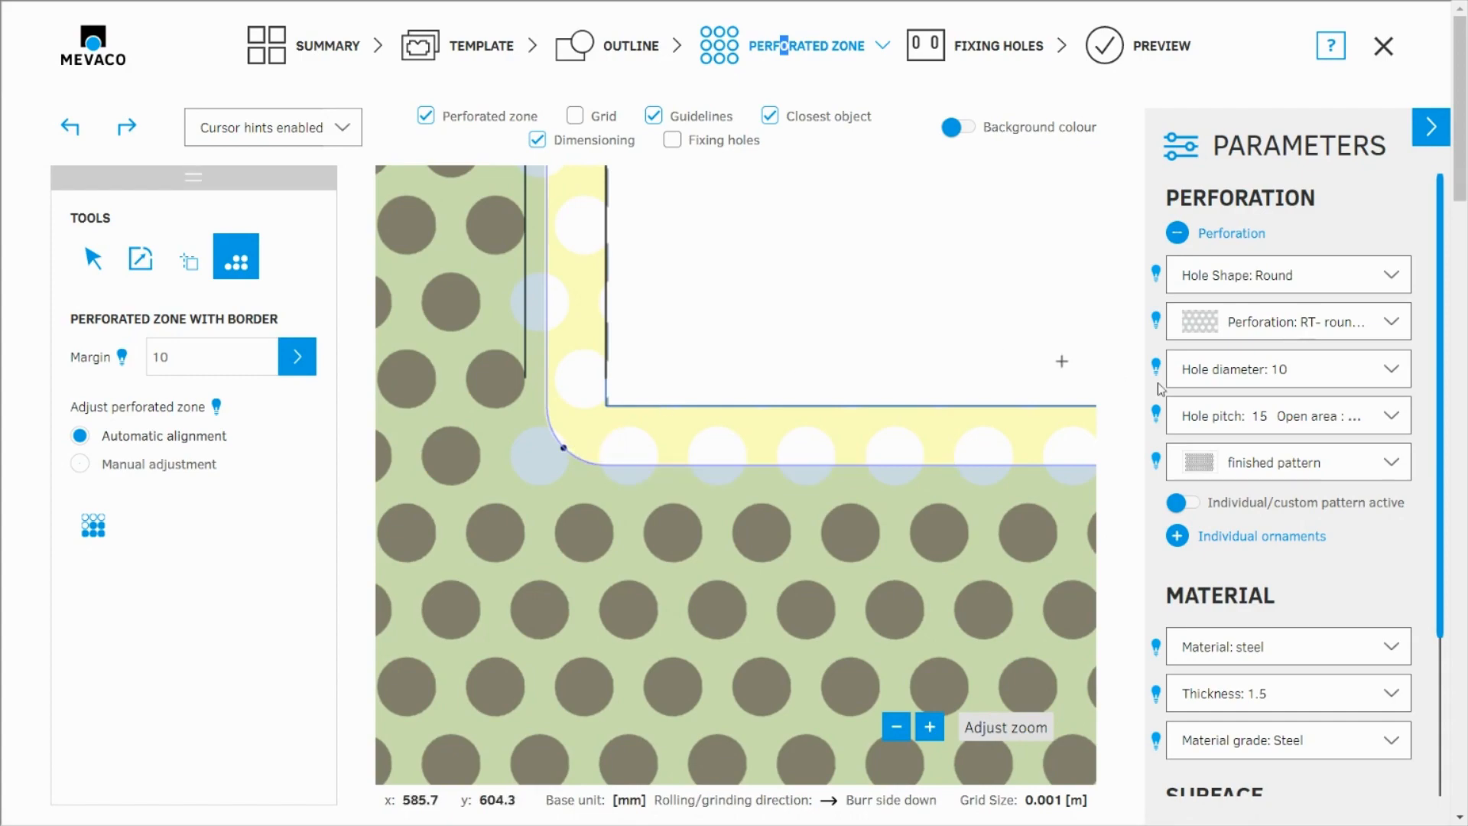
# Set the perforation's hole diameter to 3 and its hole pitch to 5.
pyautogui.click(1298, 373)
pyautogui.scroll(4, 1269, 458)
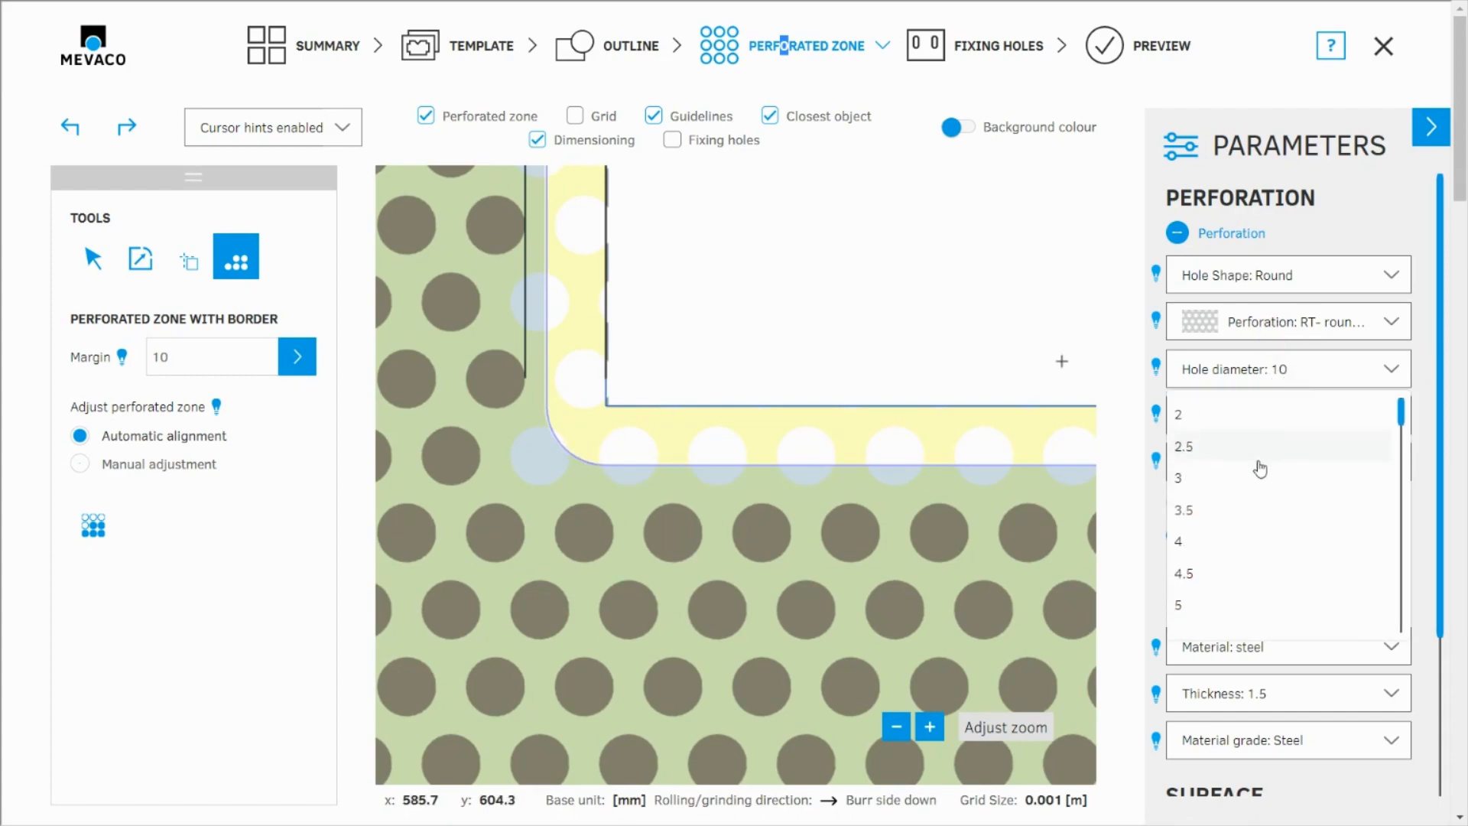
pyautogui.click(1240, 474)
pyautogui.click(1248, 416)
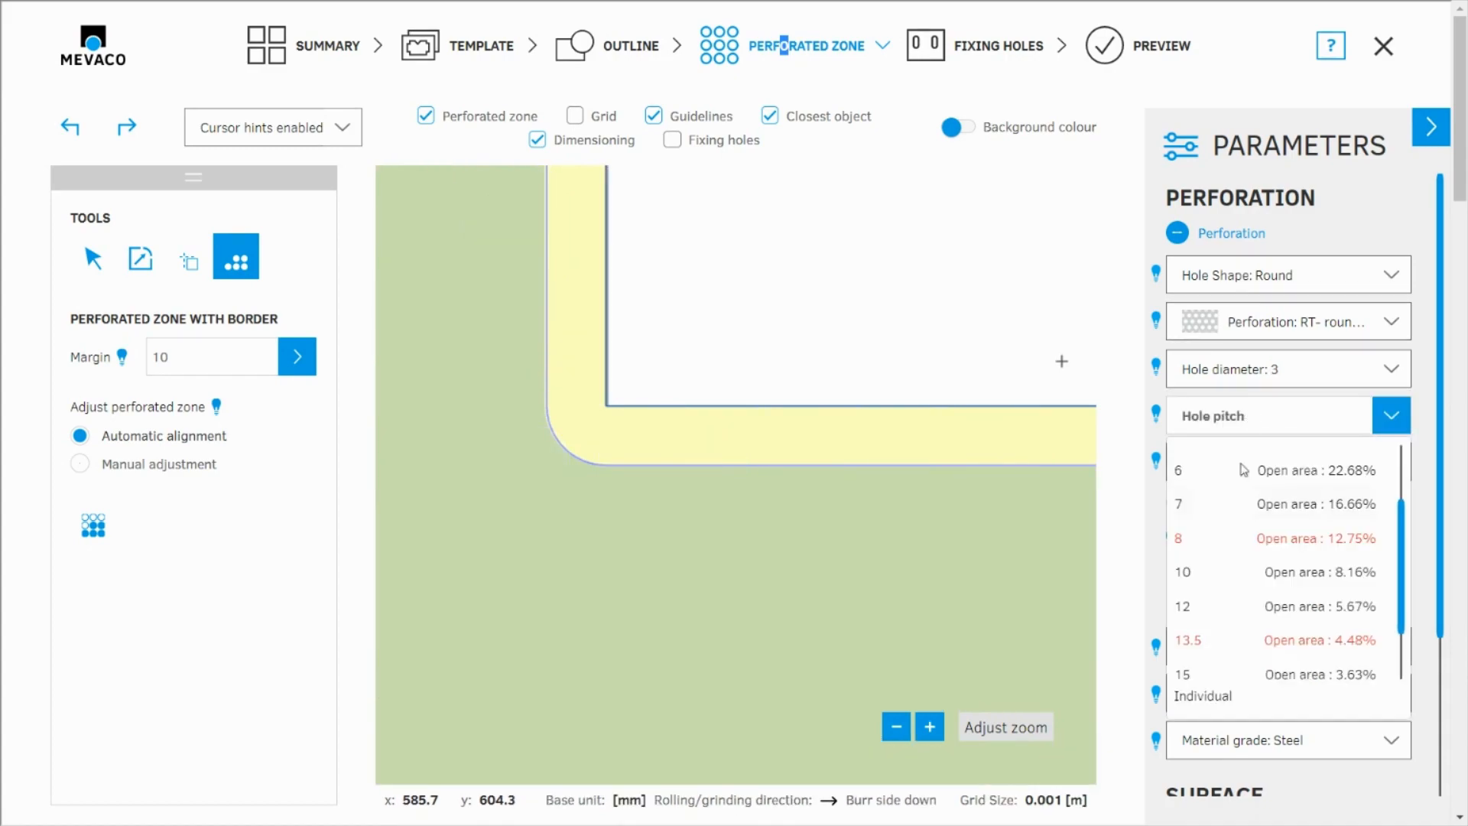
pyautogui.scroll(2, 1226, 529)
pyautogui.click(1224, 531)
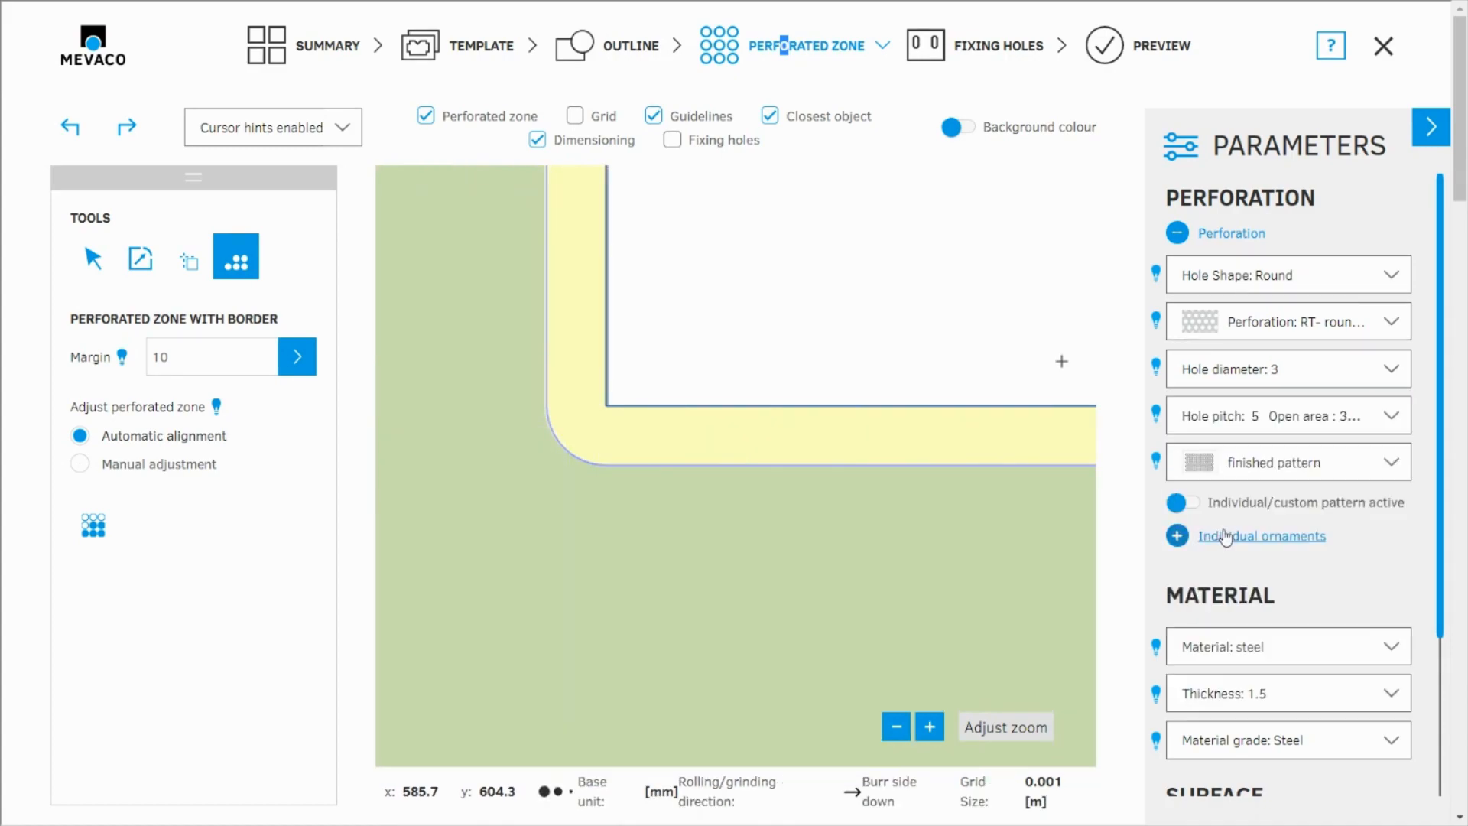
# Square off the zone border's rounded lower-left notch corner by cutting a rectangle about 60 by 48 mm from the perforated zone.
pyautogui.scroll(2, 520, 417)
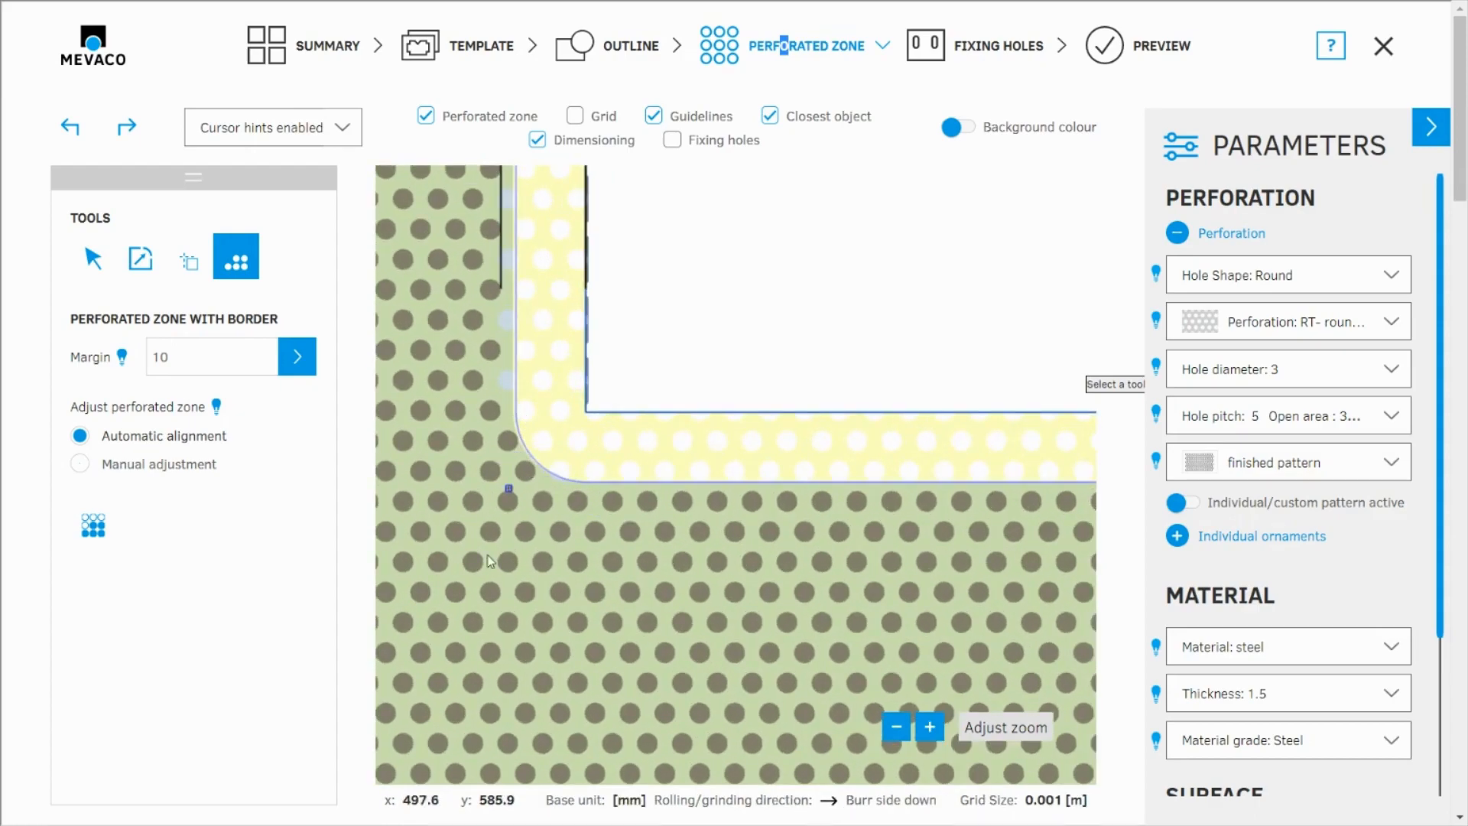
pyautogui.scroll(-2, 503, 517)
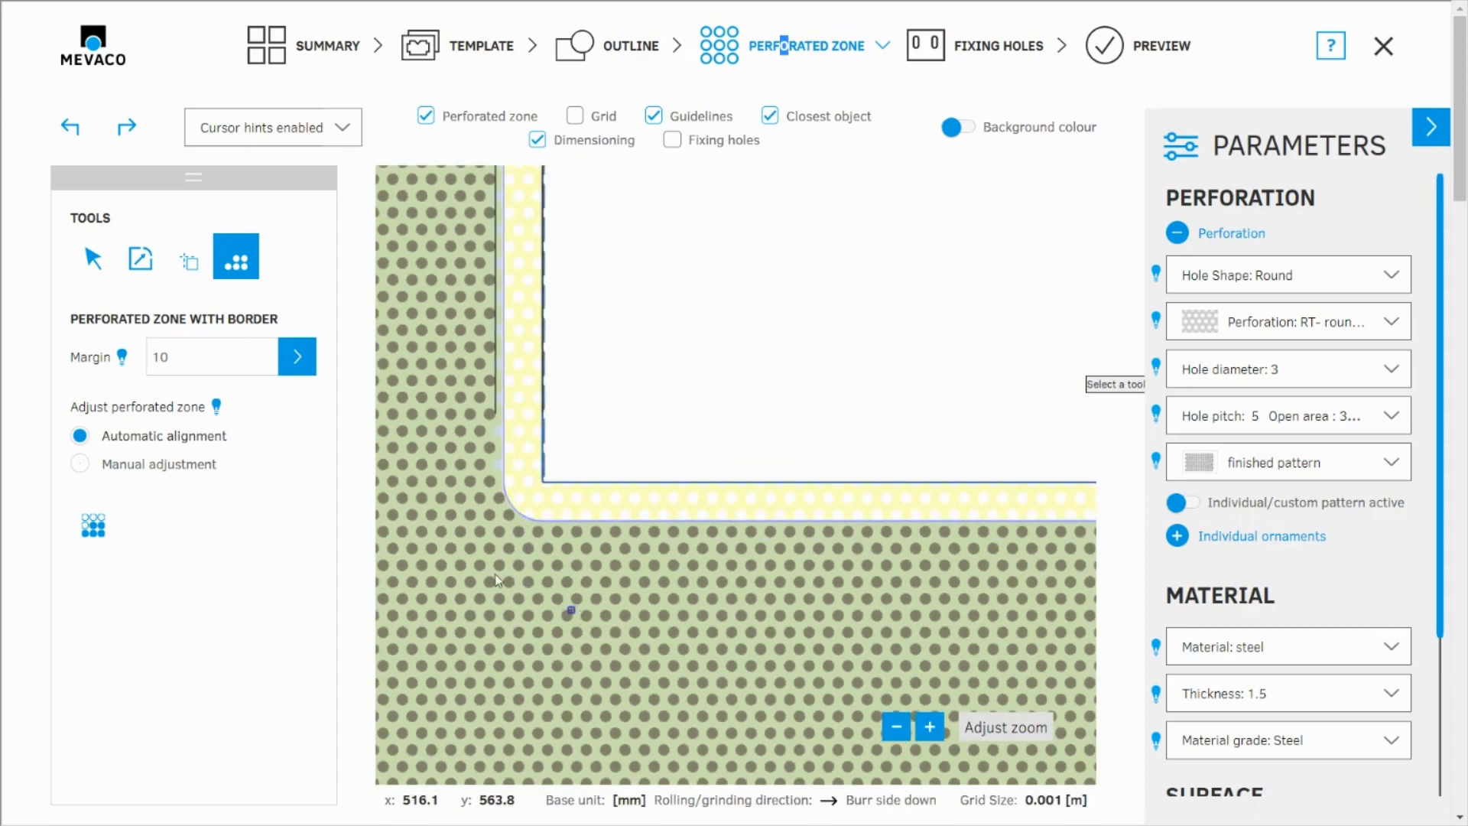
pyautogui.click(95, 259)
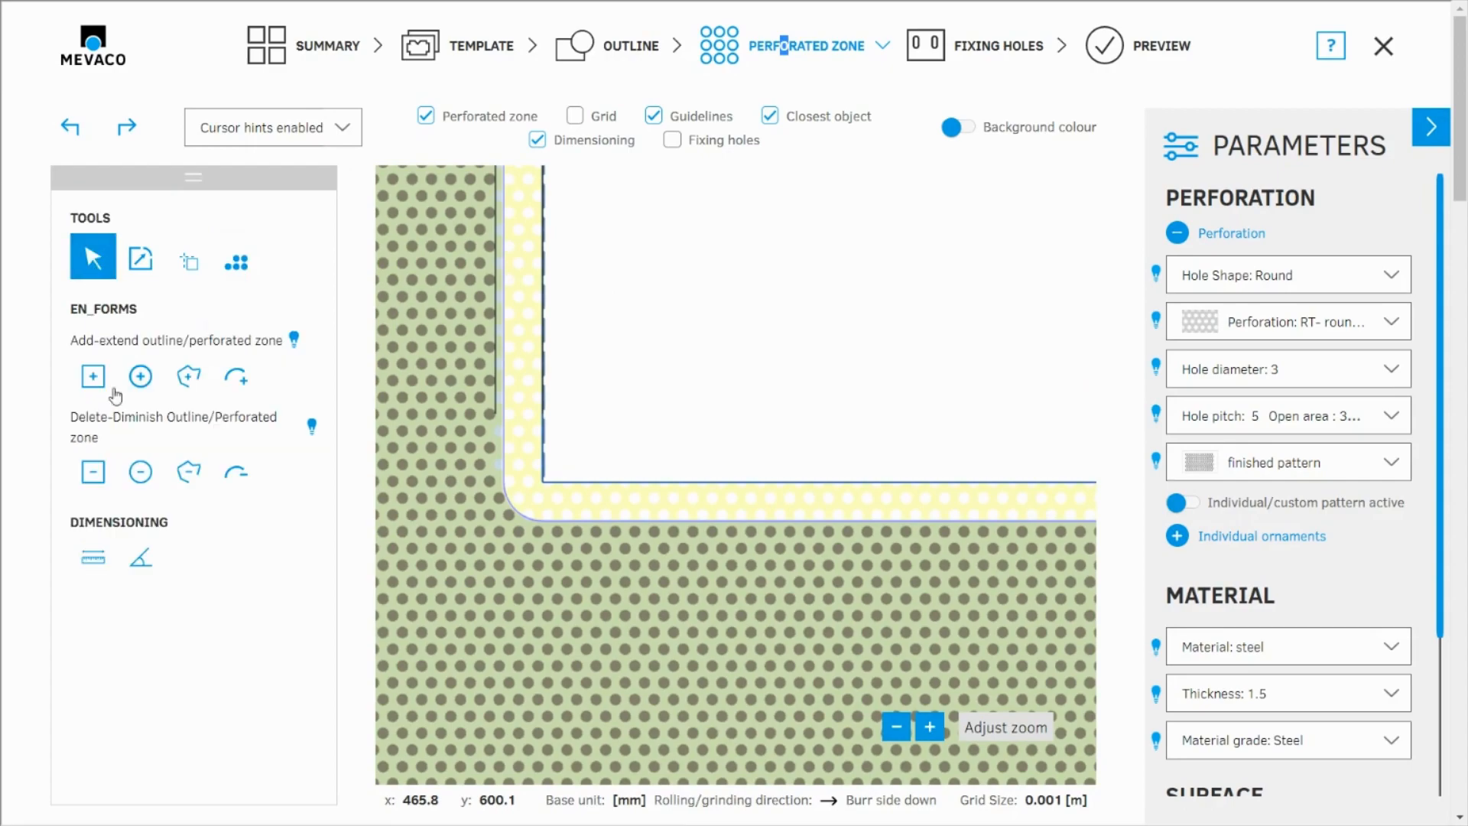
pyautogui.click(93, 475)
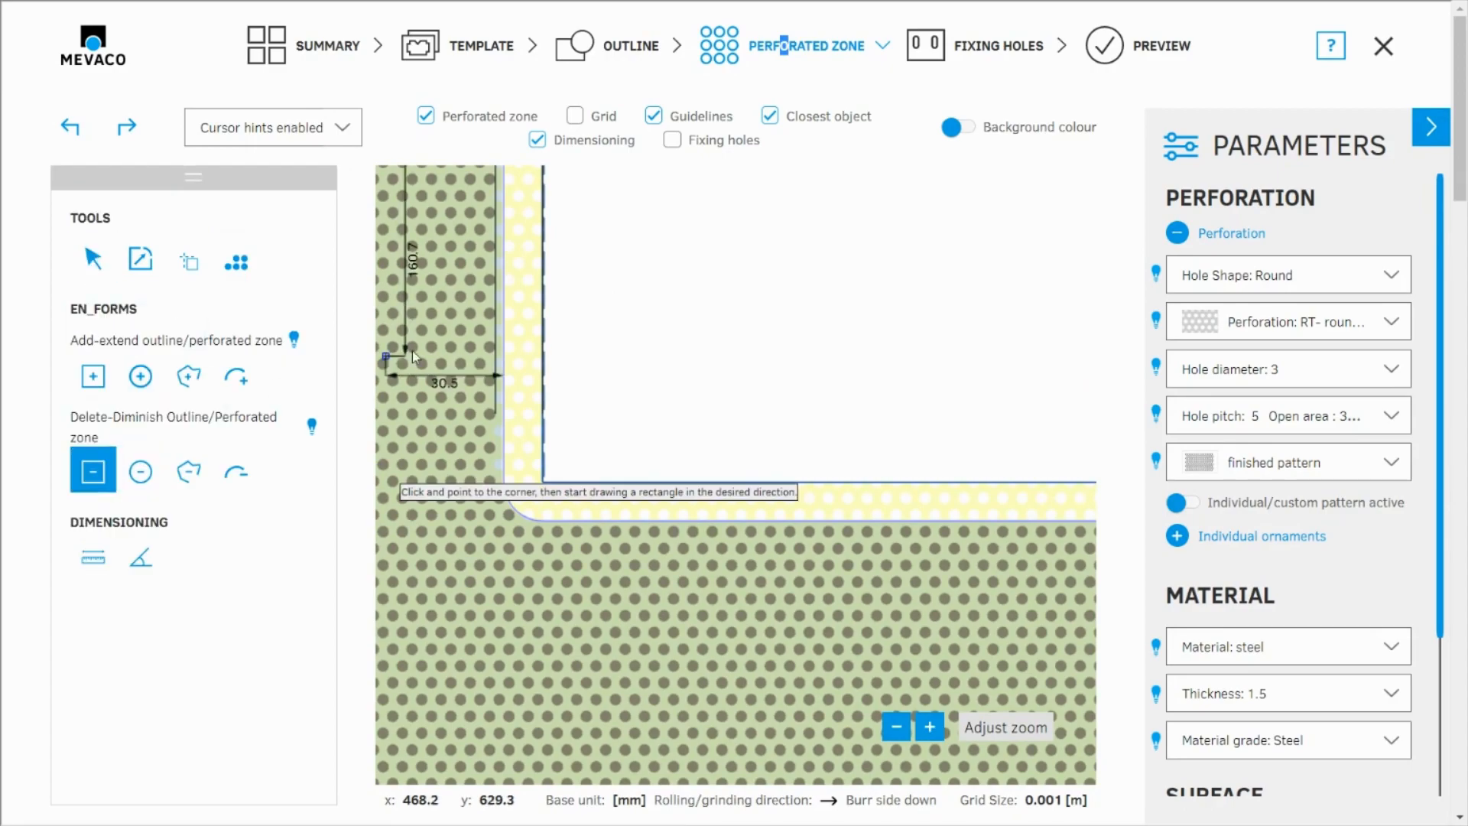
pyautogui.click(504, 337)
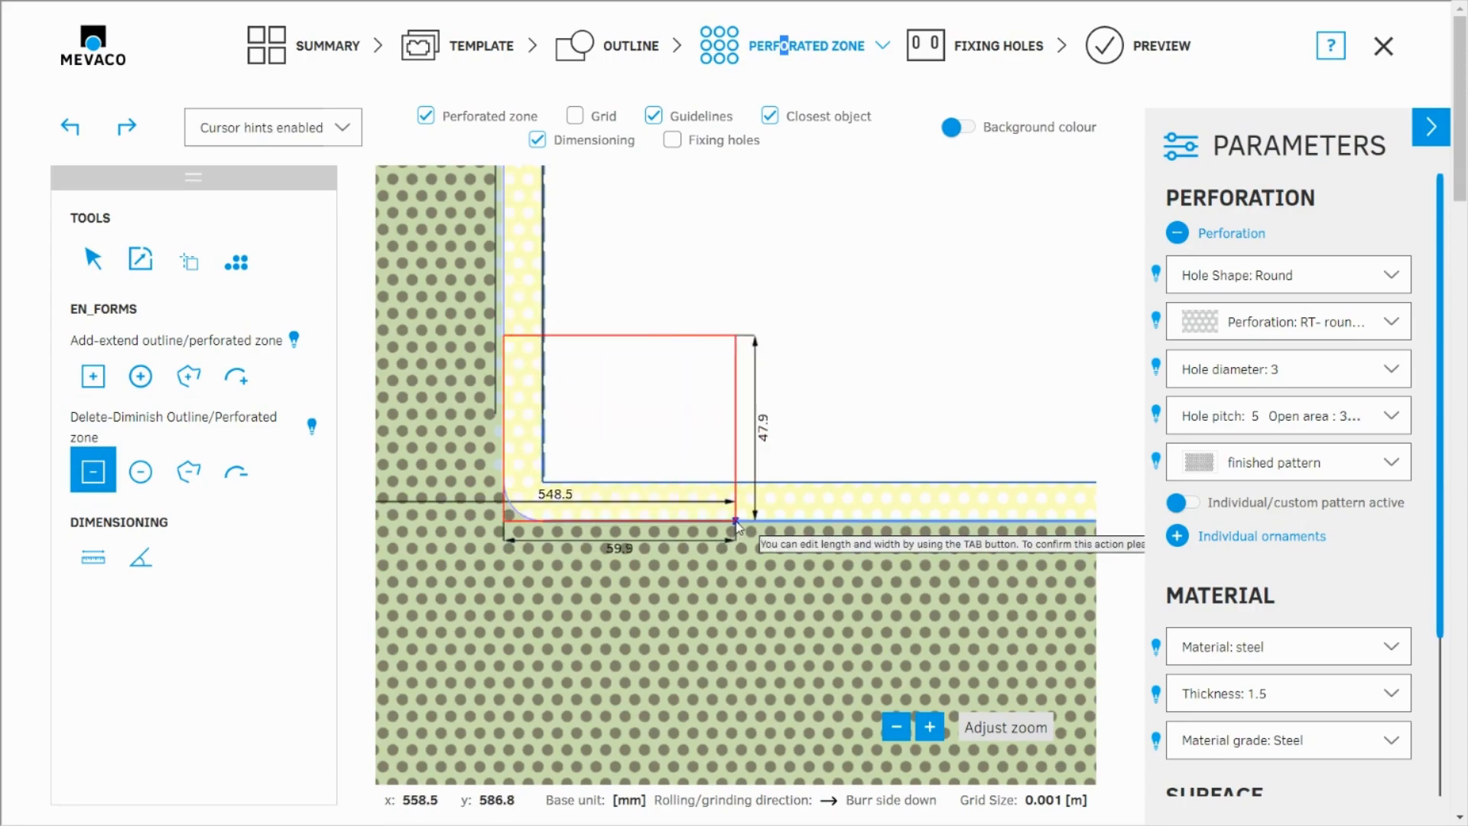
pyautogui.click(735, 521)
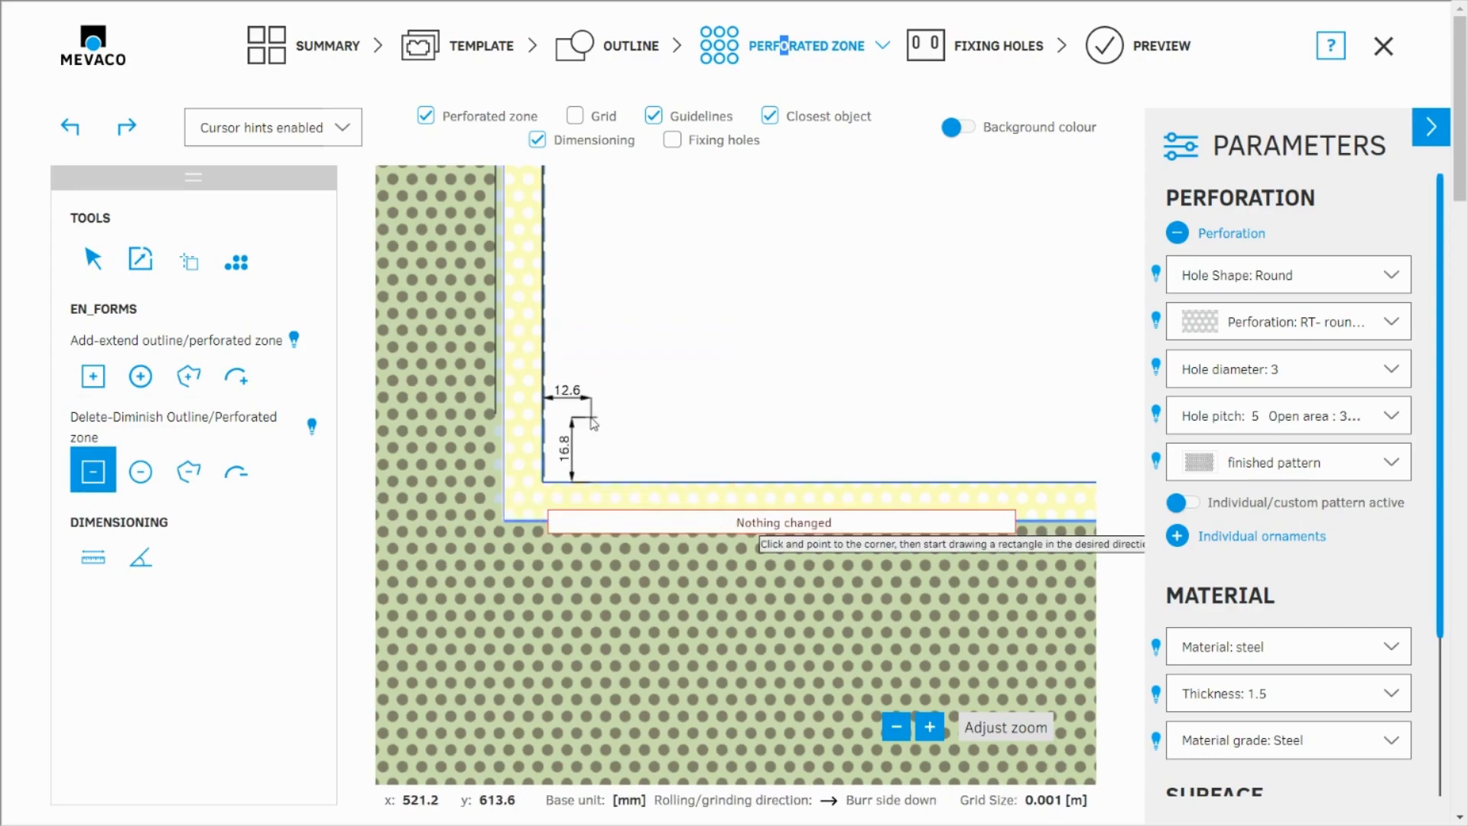
pyautogui.scroll(-4, 458, 424)
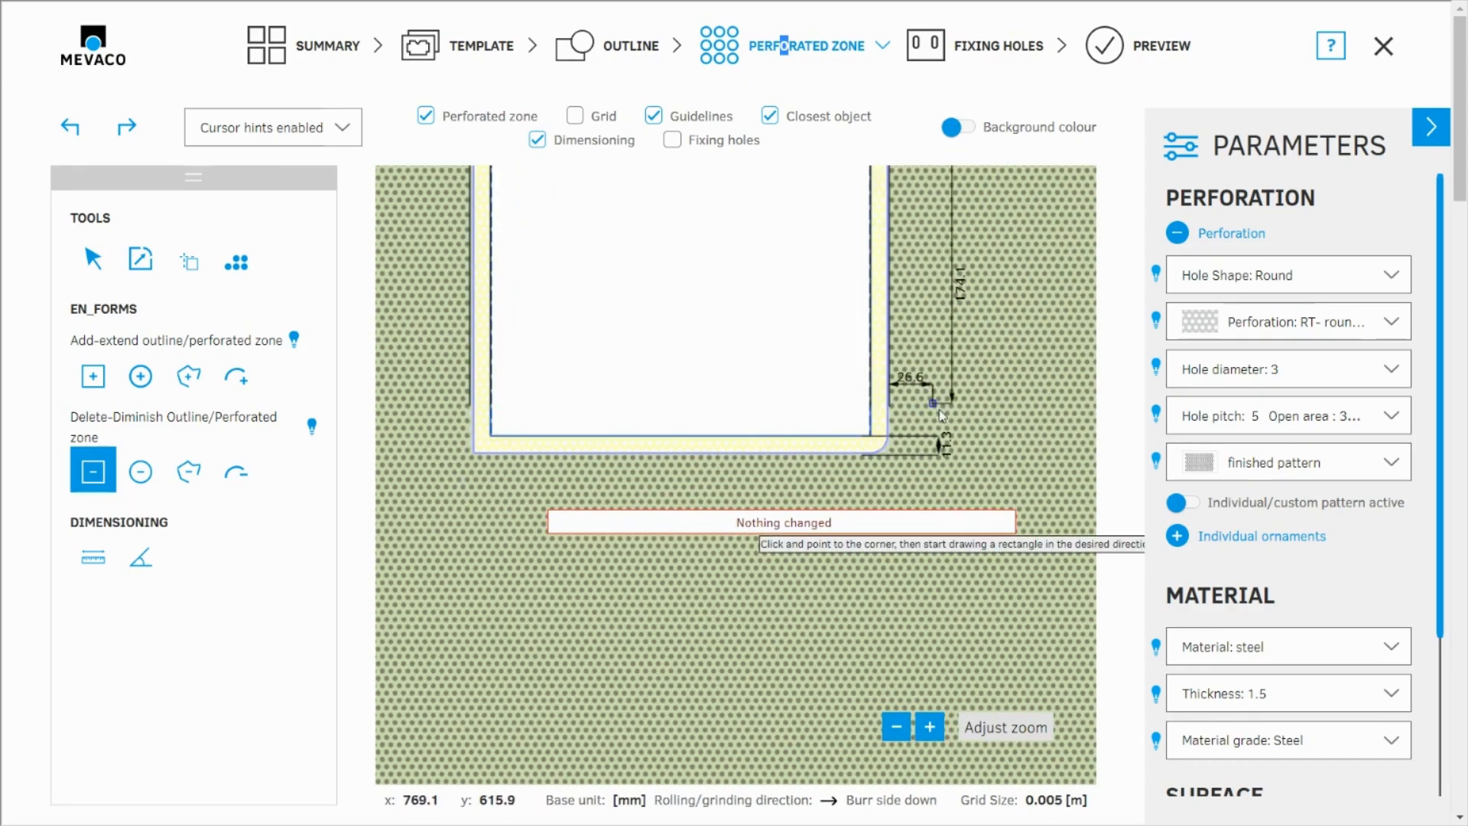
# Square off the zone border's rounded lower-right notch corner by cutting a rectangle over it from the perforated zone.
pyautogui.scroll(4, 914, 428)
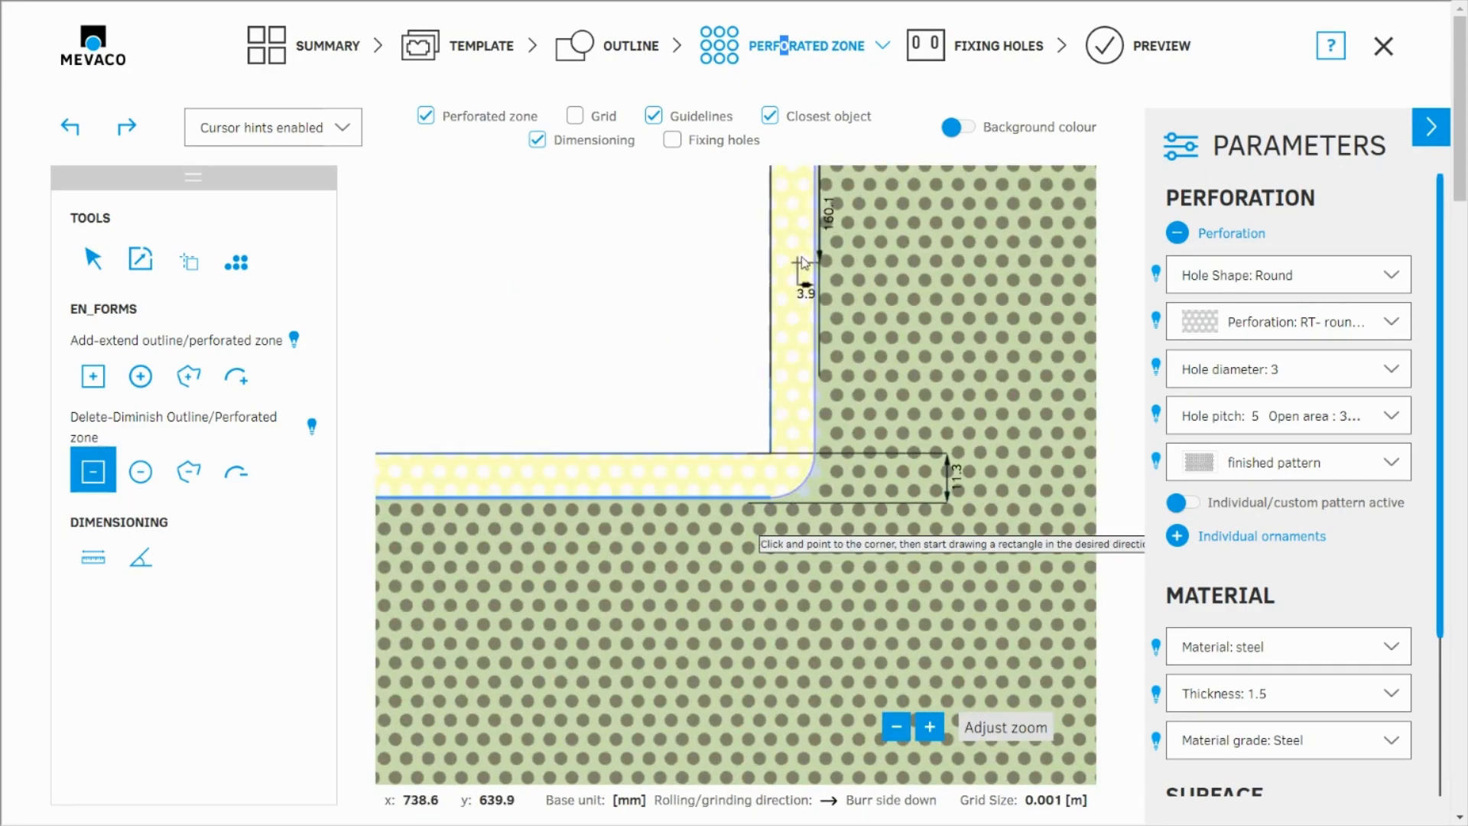
pyautogui.click(814, 245)
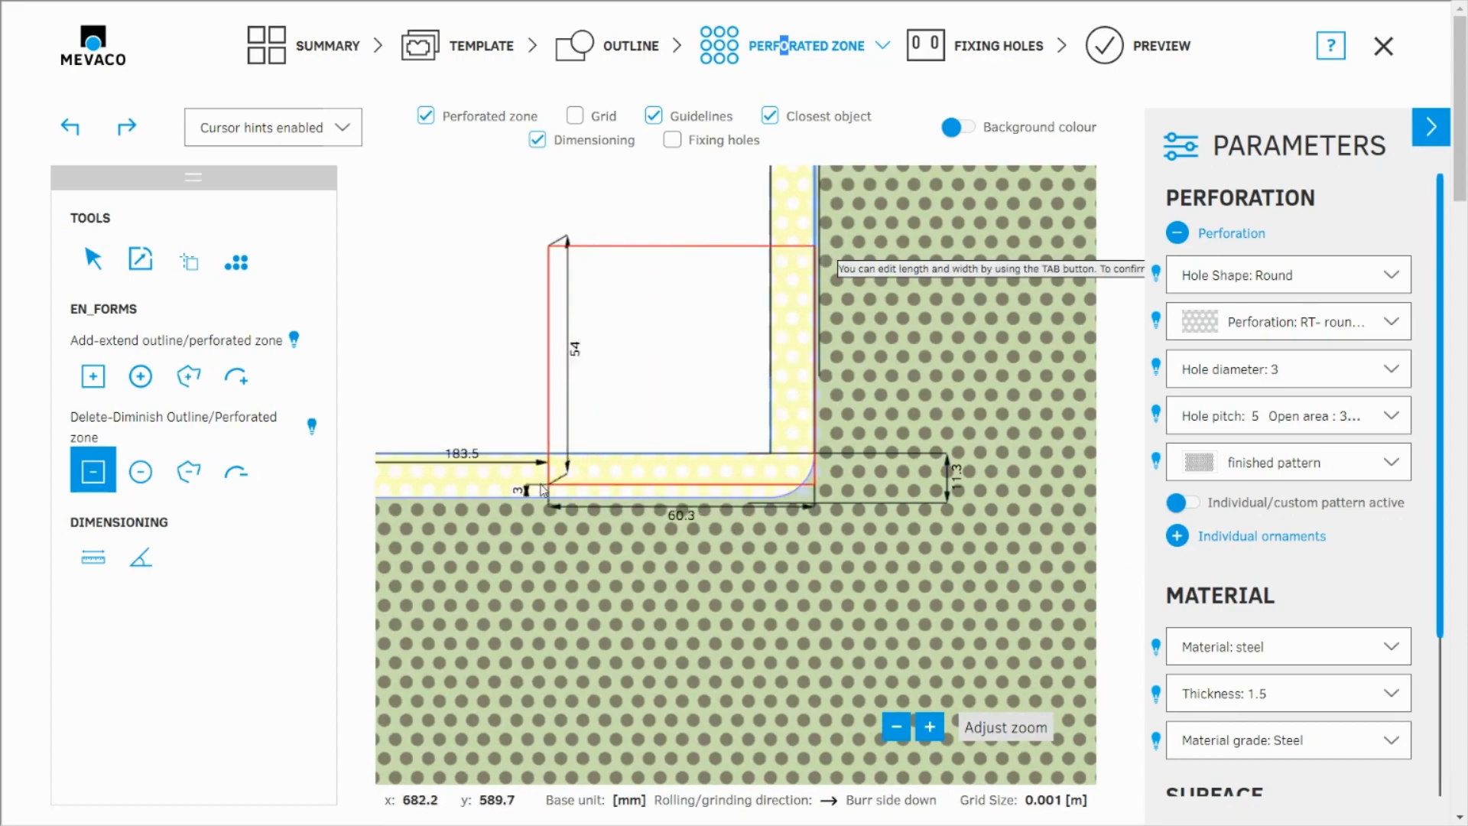
pyautogui.click(511, 500)
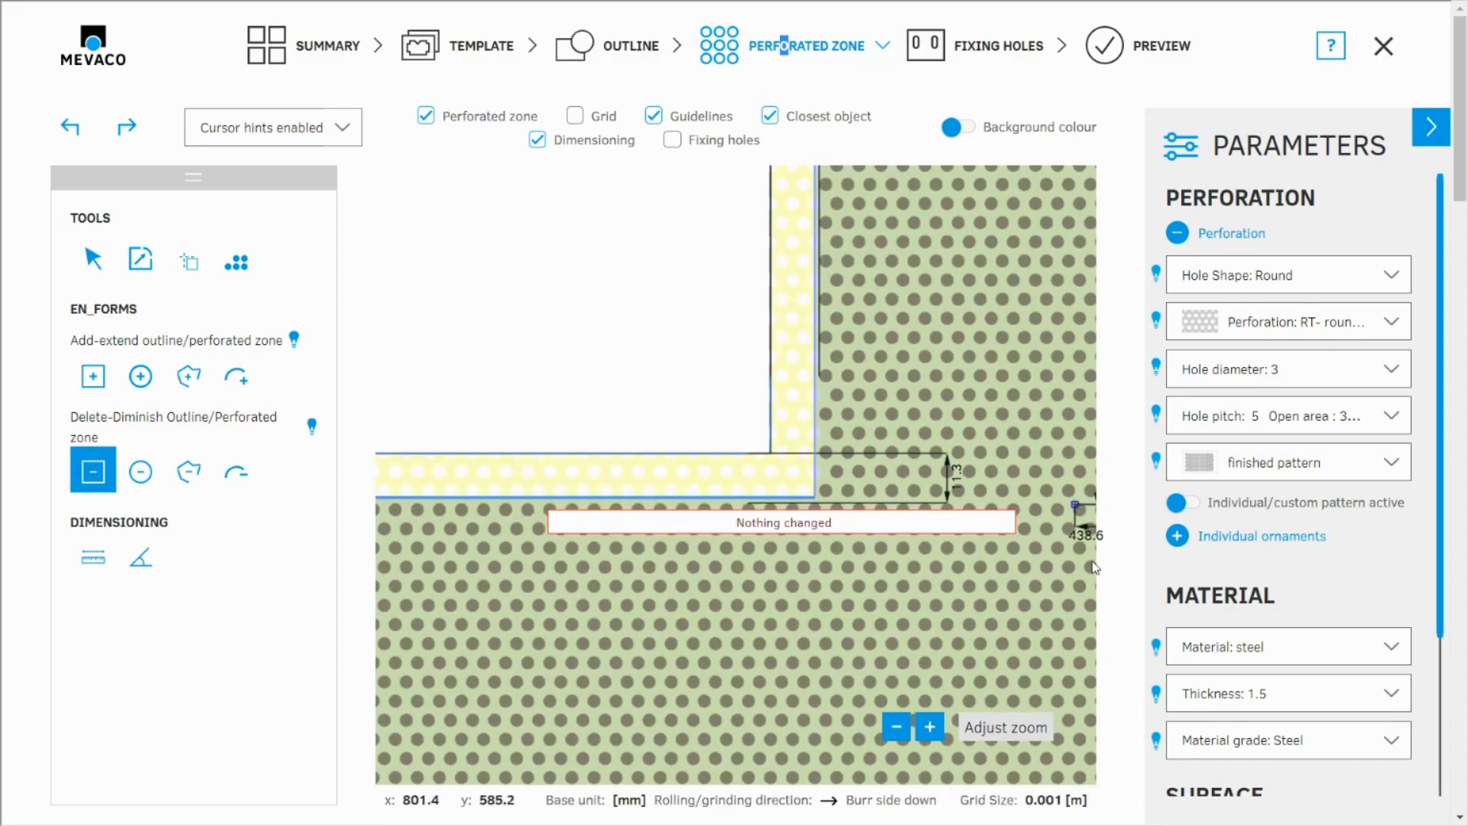
pyautogui.scroll(-5, 1014, 405)
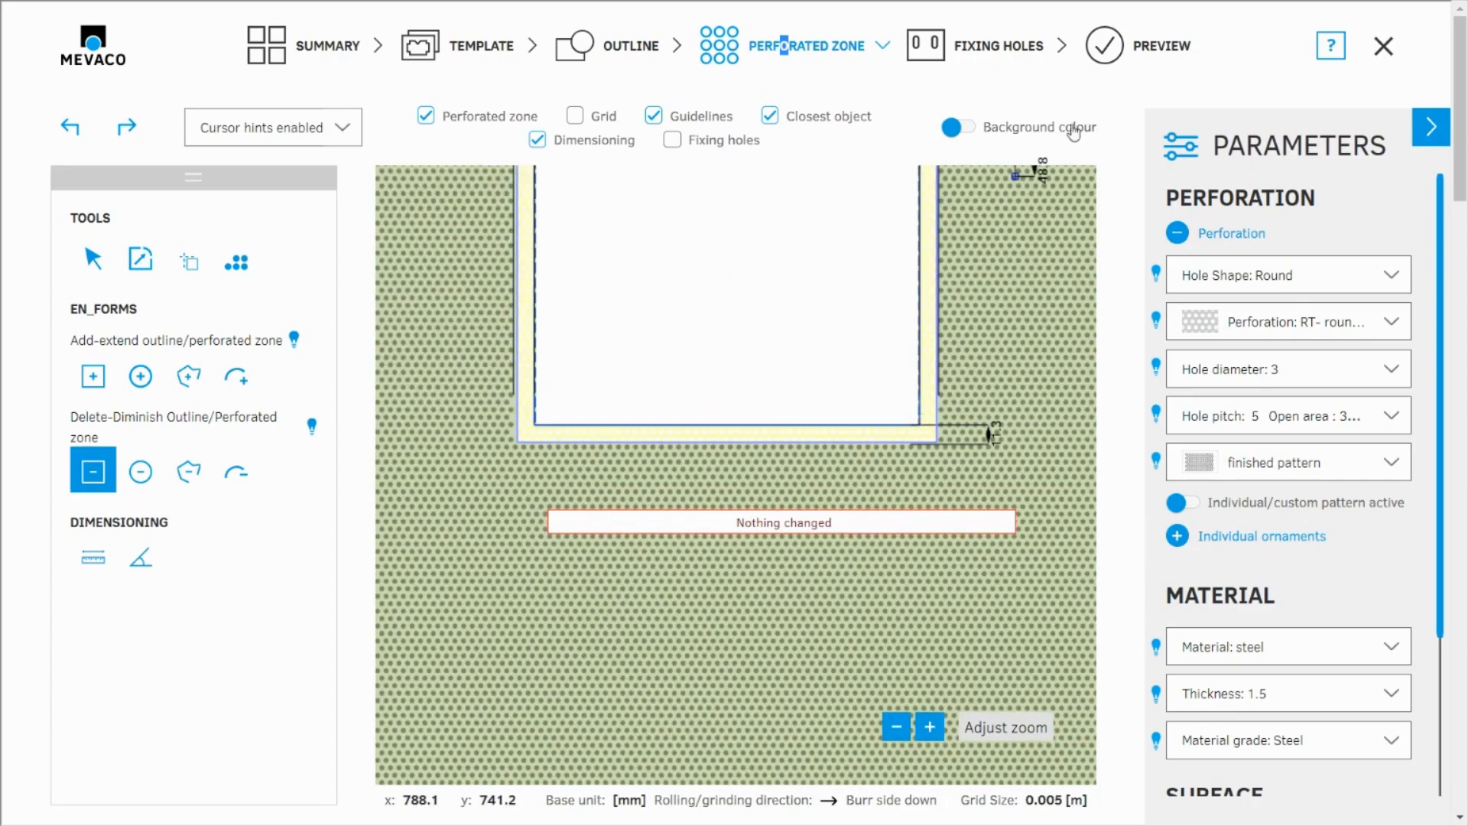
# Preview the finished panel and examine the perforation margin around the notch and both of its lower corners.
pyautogui.click(1162, 46)
pyautogui.scroll(5, 535, 397)
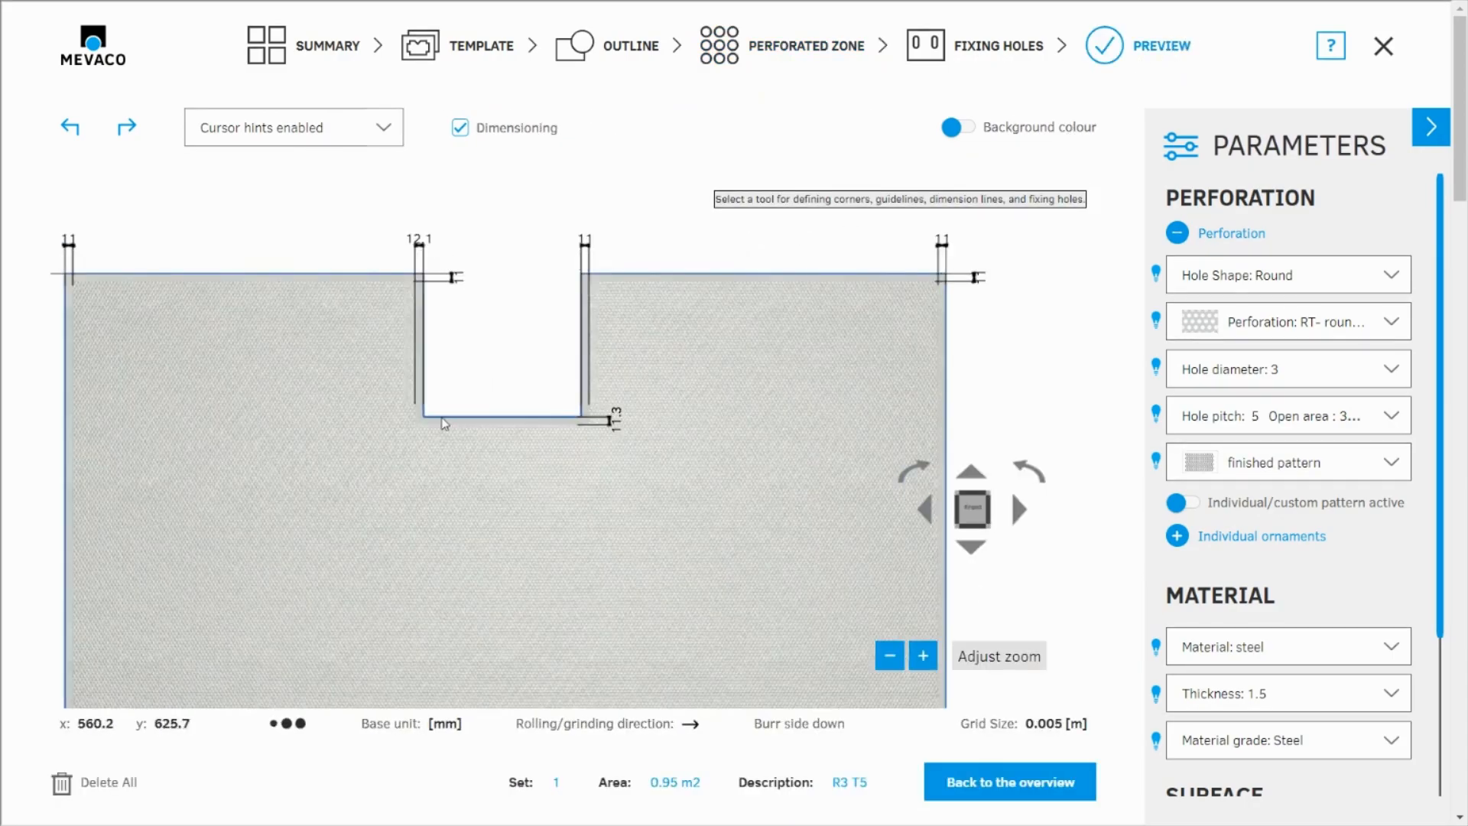
pyautogui.scroll(3, 442, 410)
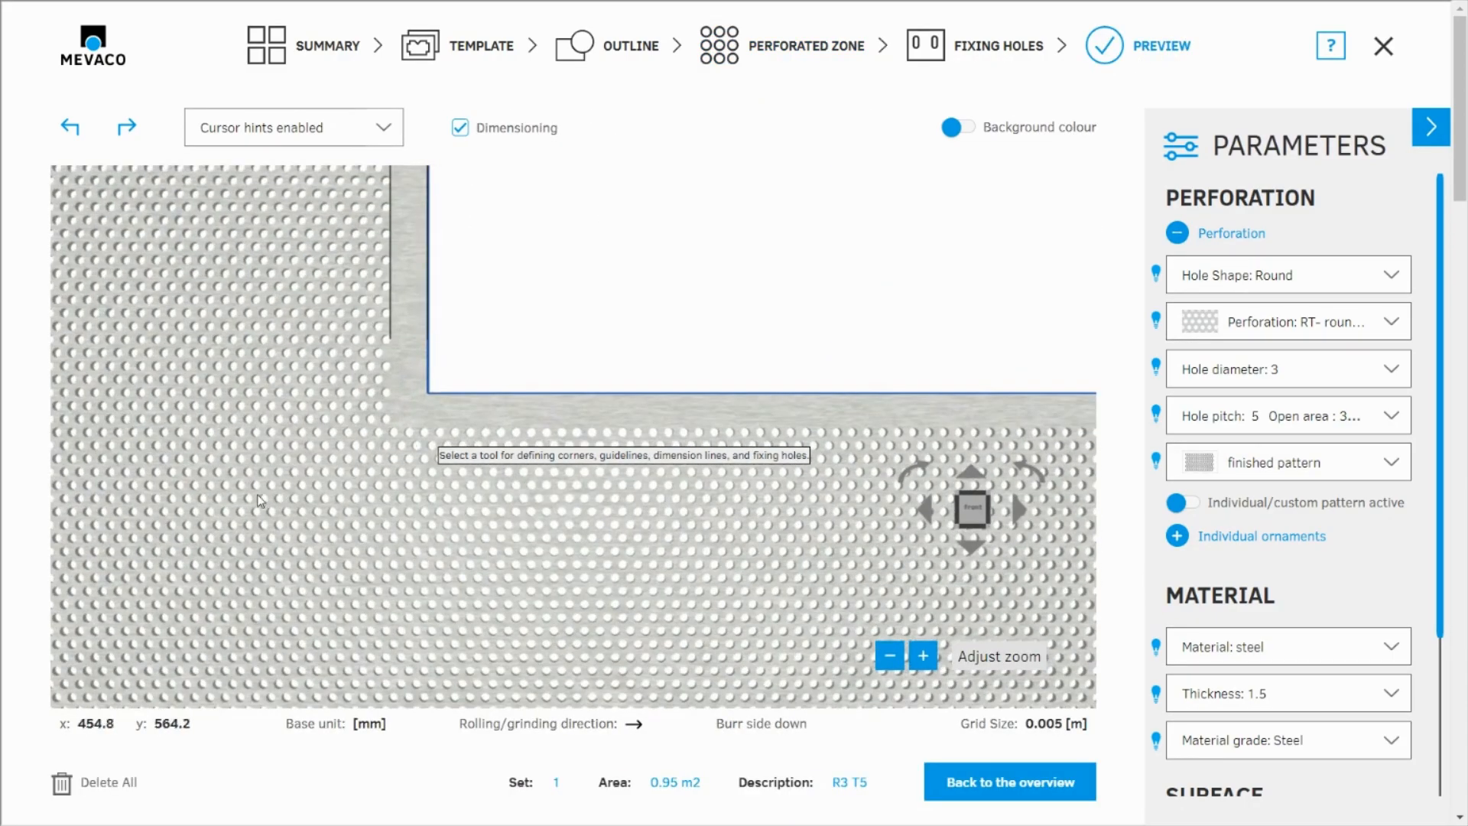
pyautogui.scroll(-3, 283, 445)
pyautogui.scroll(1, 841, 421)
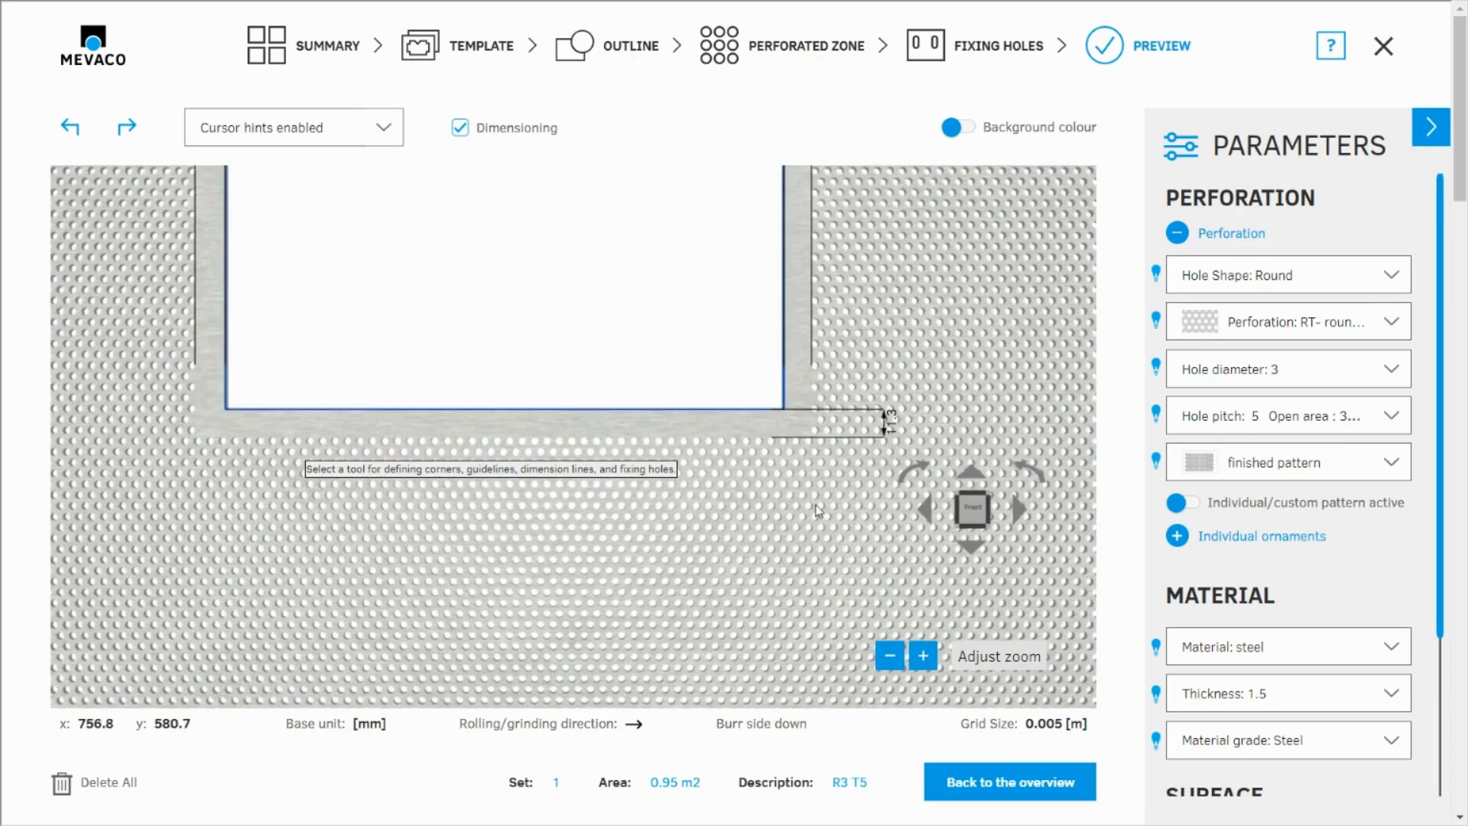
pyautogui.scroll(-2, 831, 267)
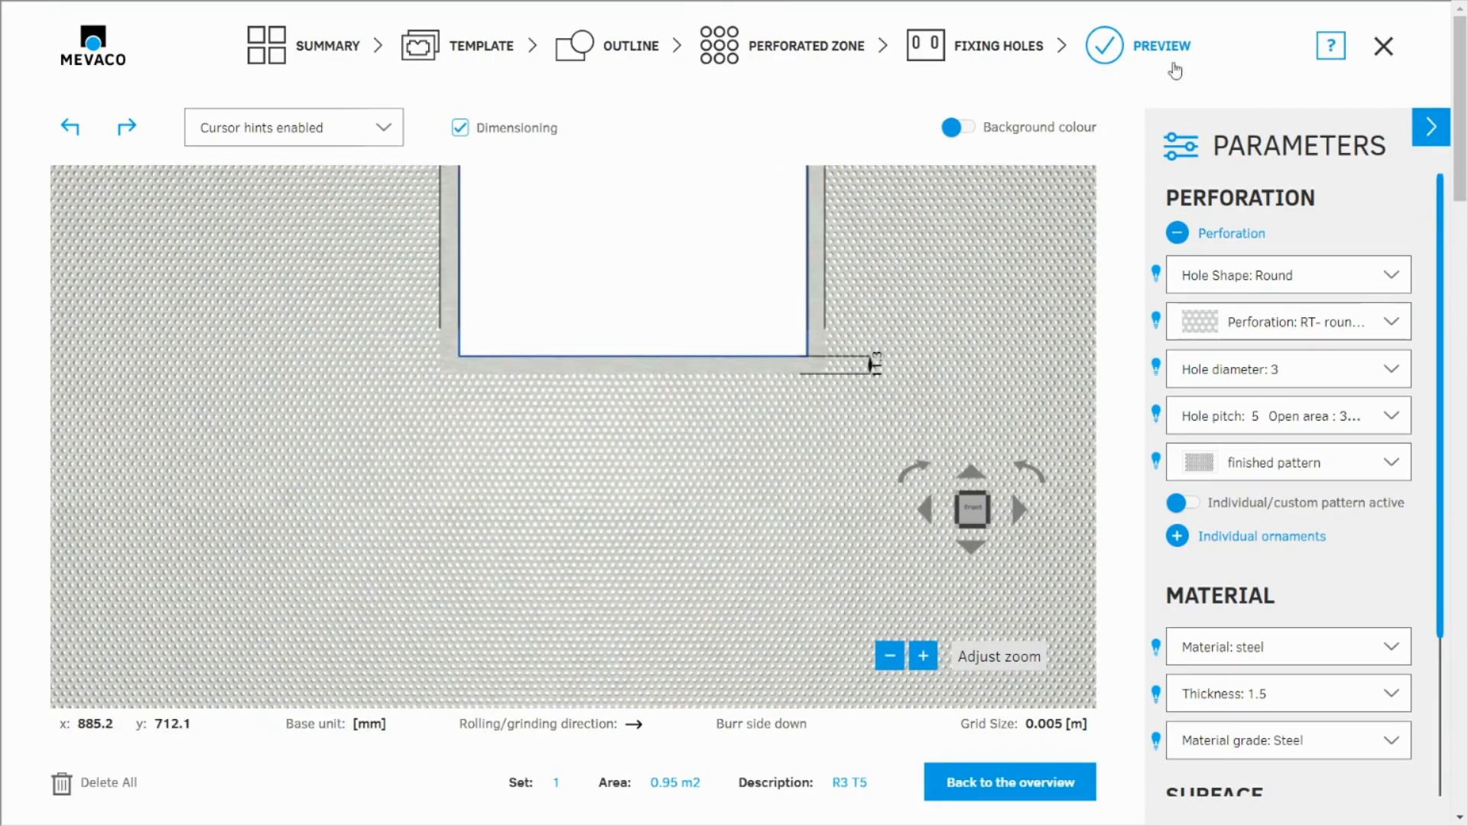
# Return to the summary of positions and add a new position as a blank new design.
pyautogui.click(790, 46)
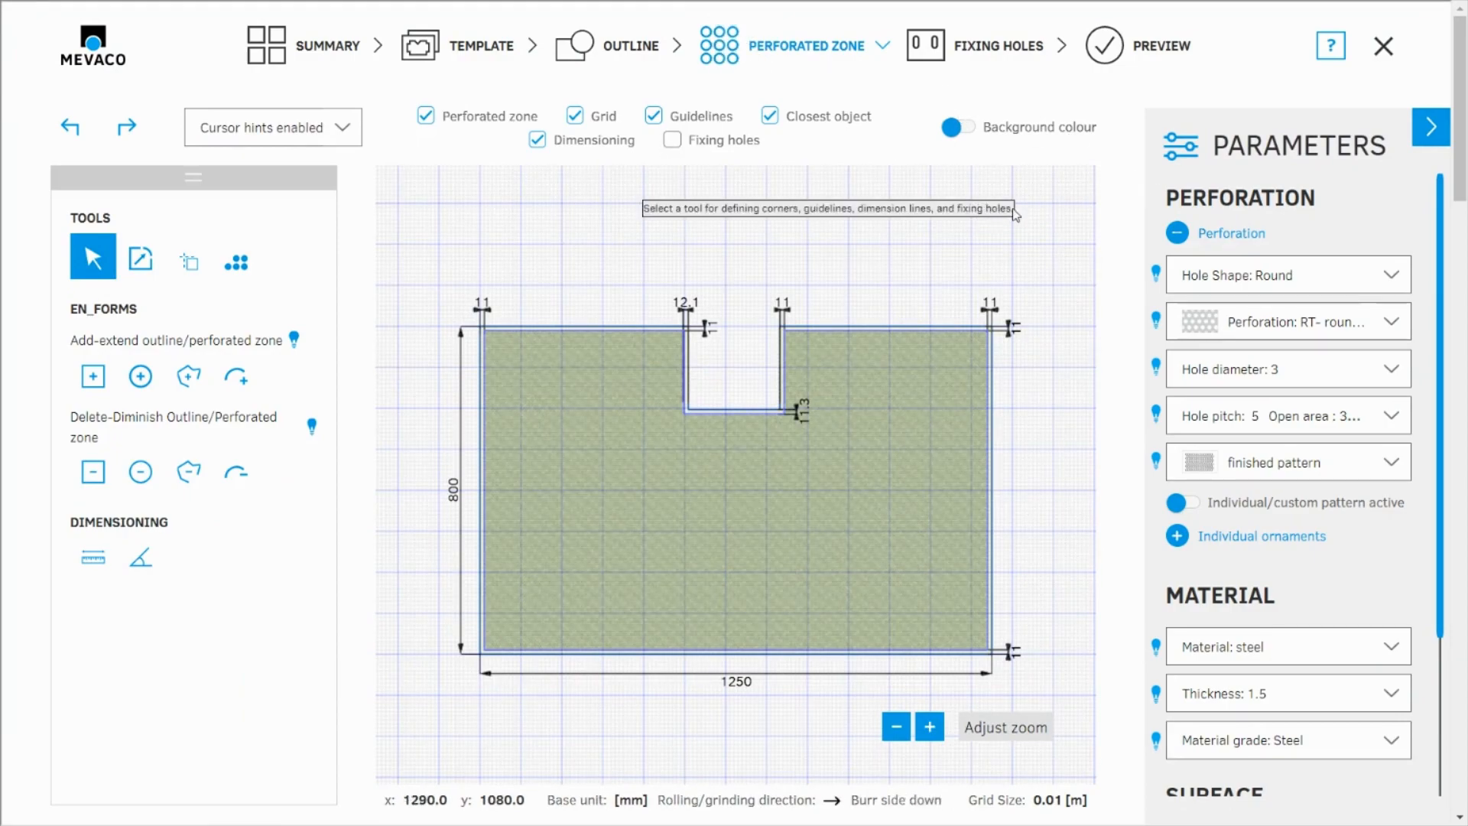
pyautogui.click(317, 49)
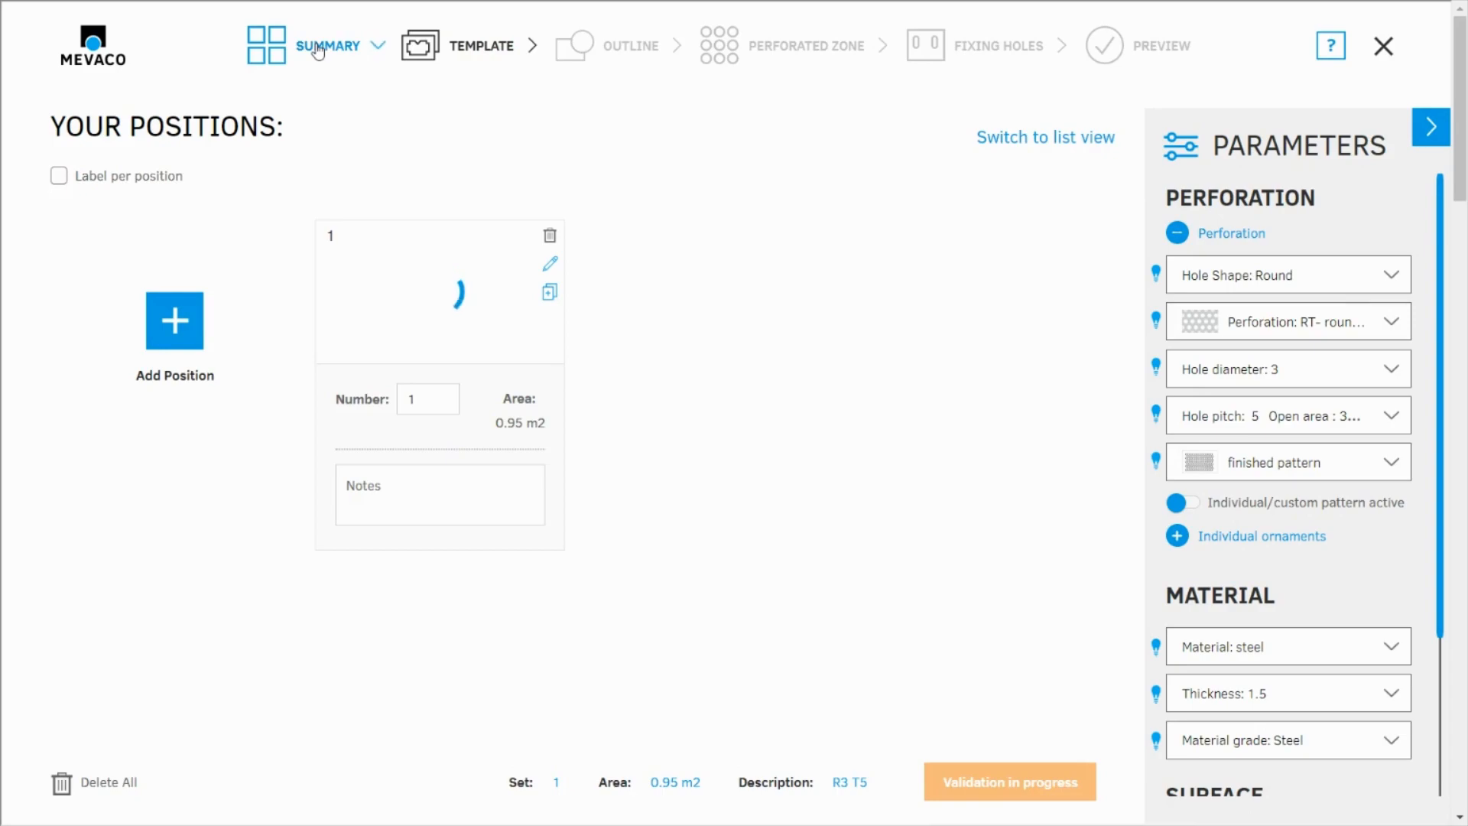
pyautogui.click(175, 325)
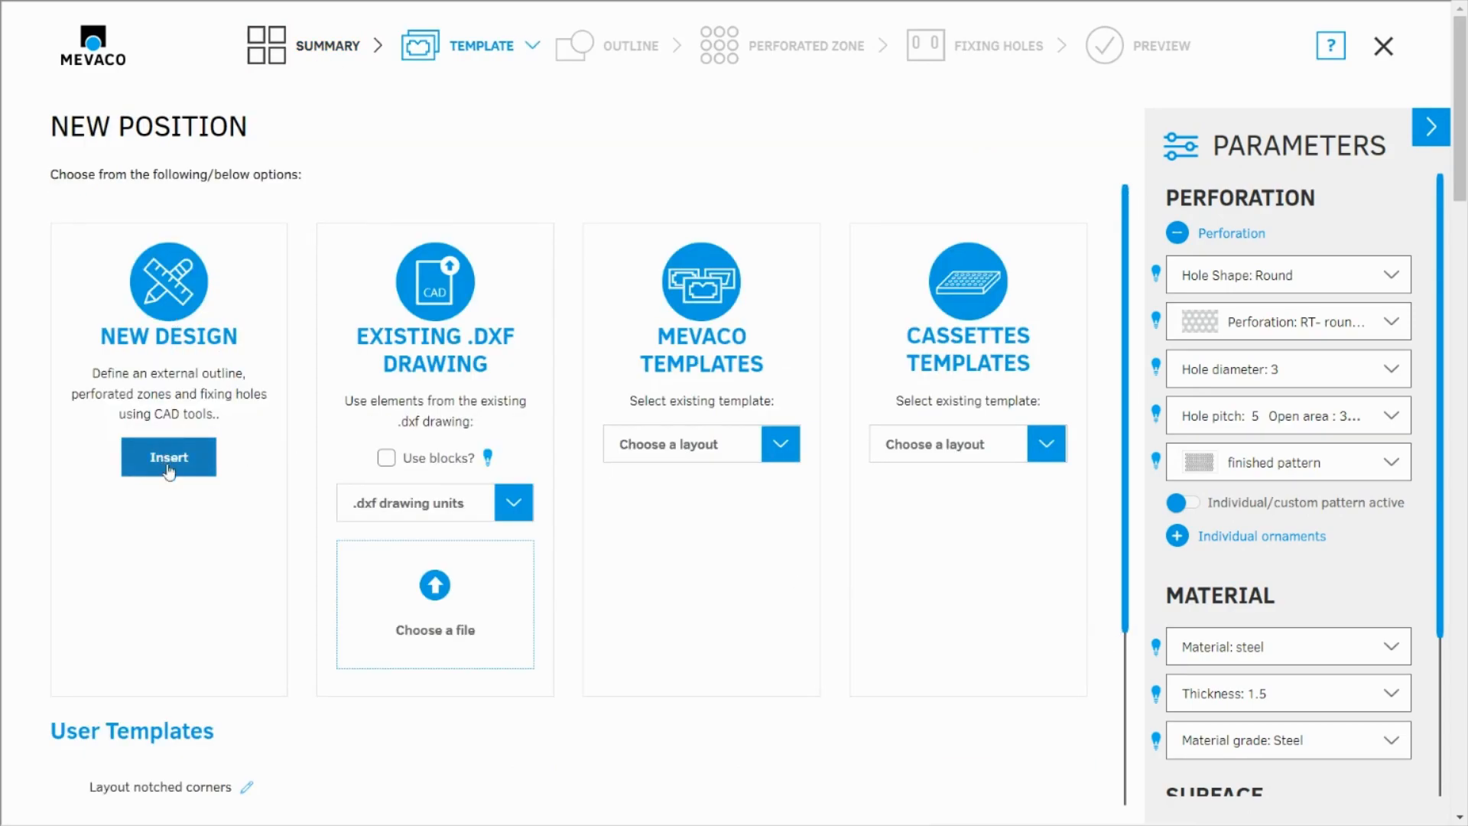
pyautogui.click(144, 471)
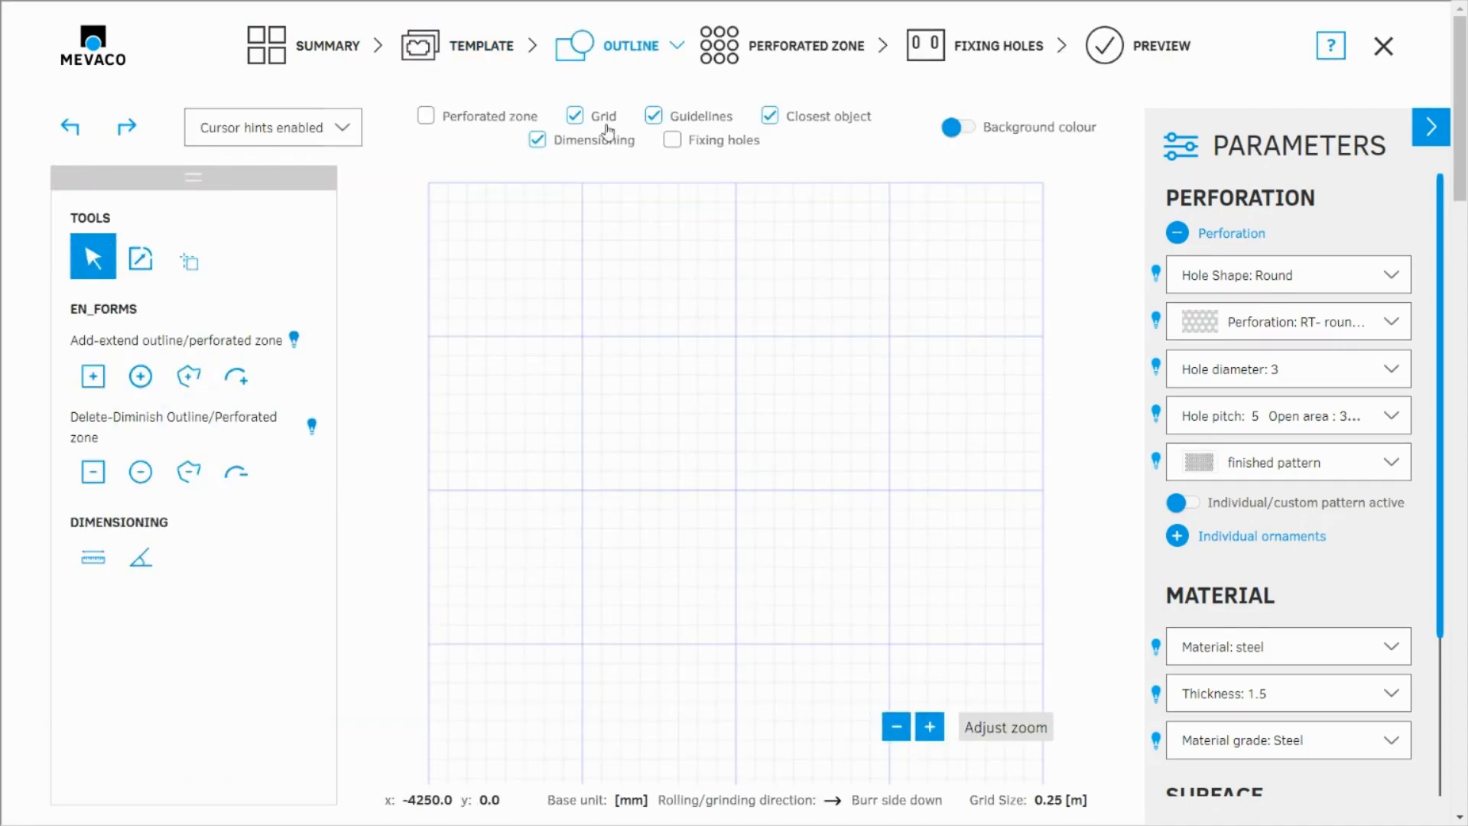
# Draw a rectangular plate outline 1450 by 800 mm and hide the grid.
pyautogui.click(93, 376)
pyautogui.click(532, 345)
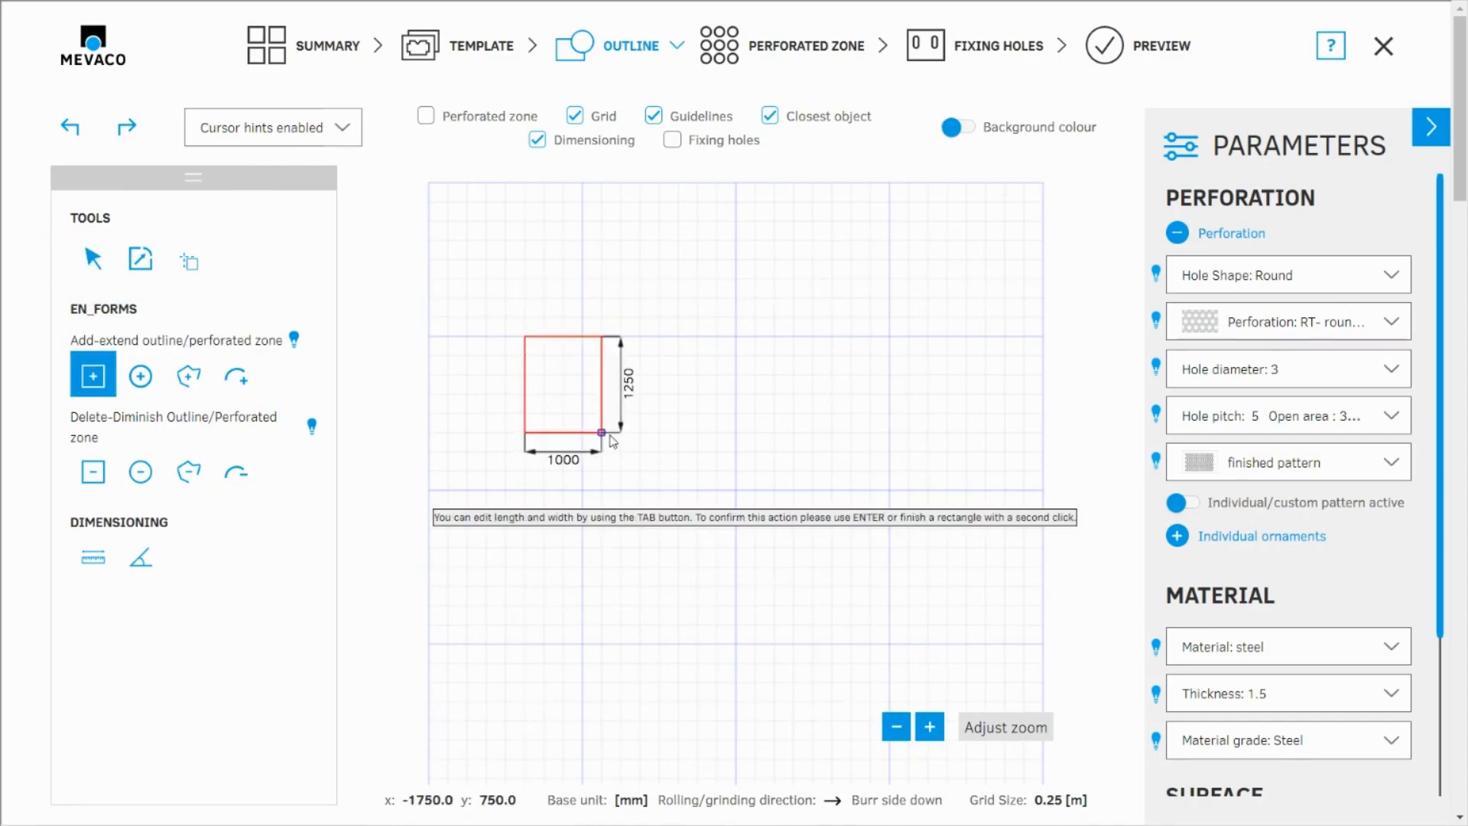
pyautogui.scroll(2, 537, 406)
pyautogui.scroll(1, 534, 400)
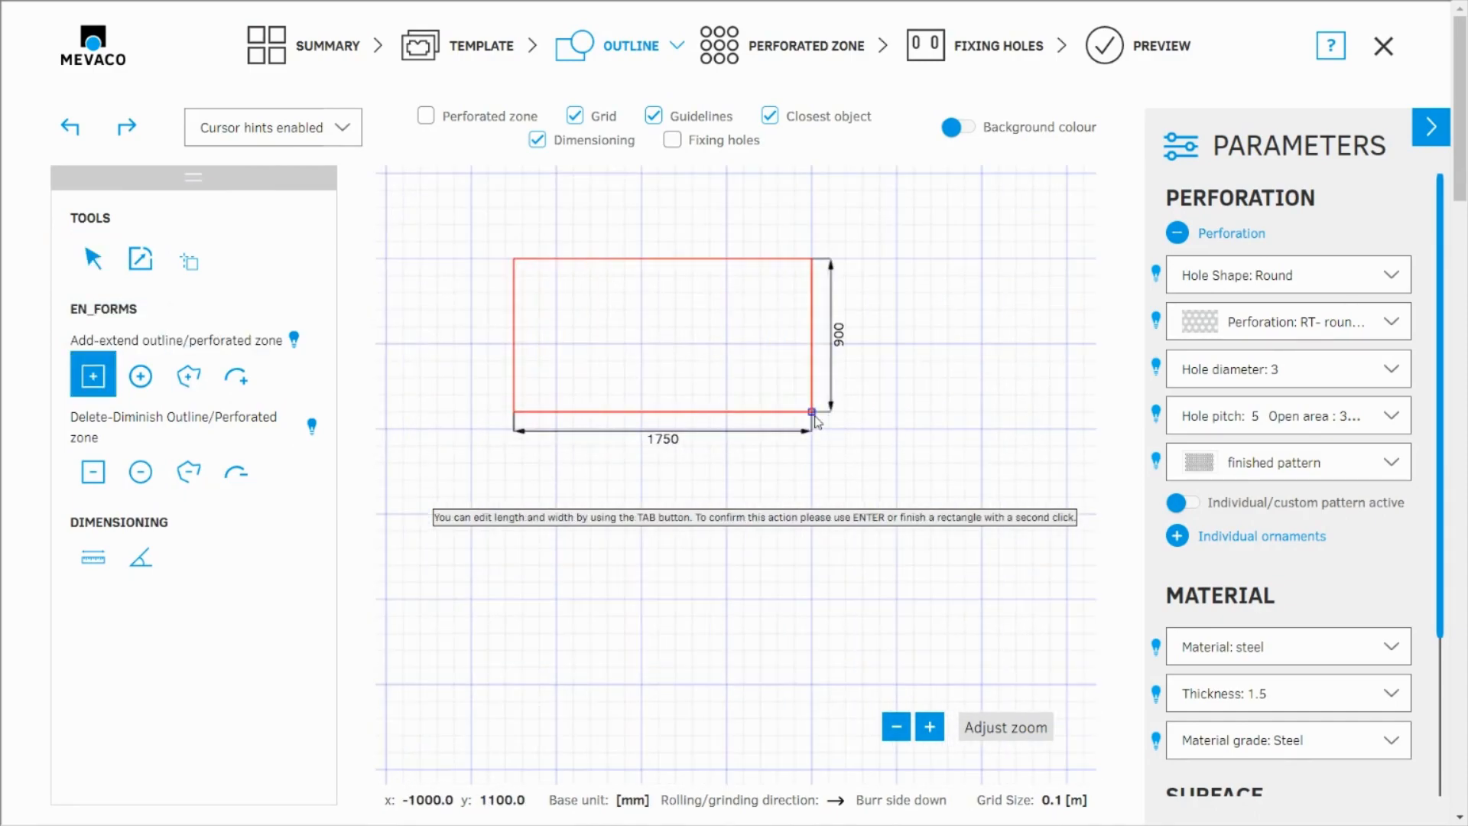
pyautogui.click(767, 396)
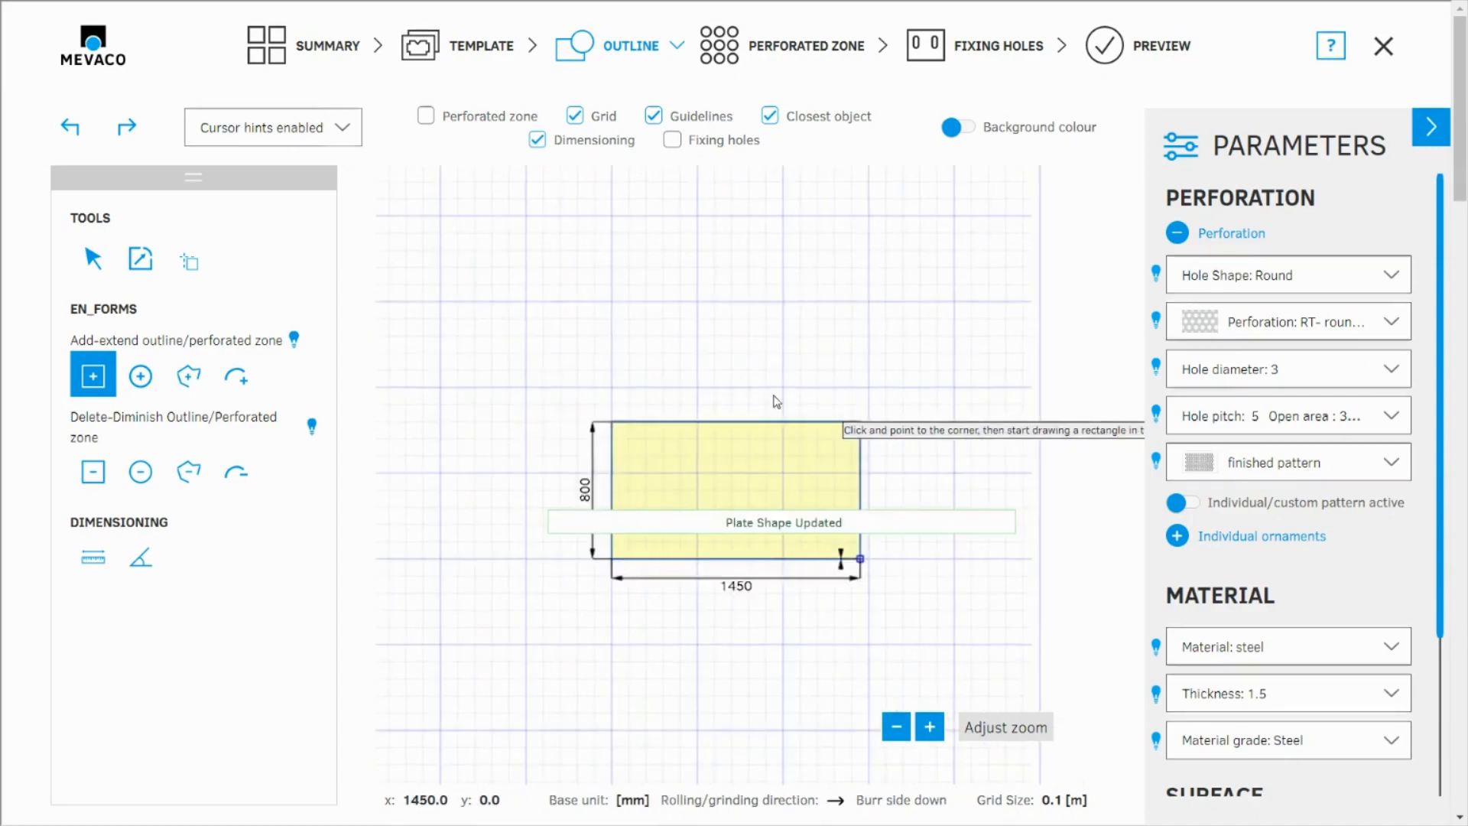
pyautogui.click(608, 118)
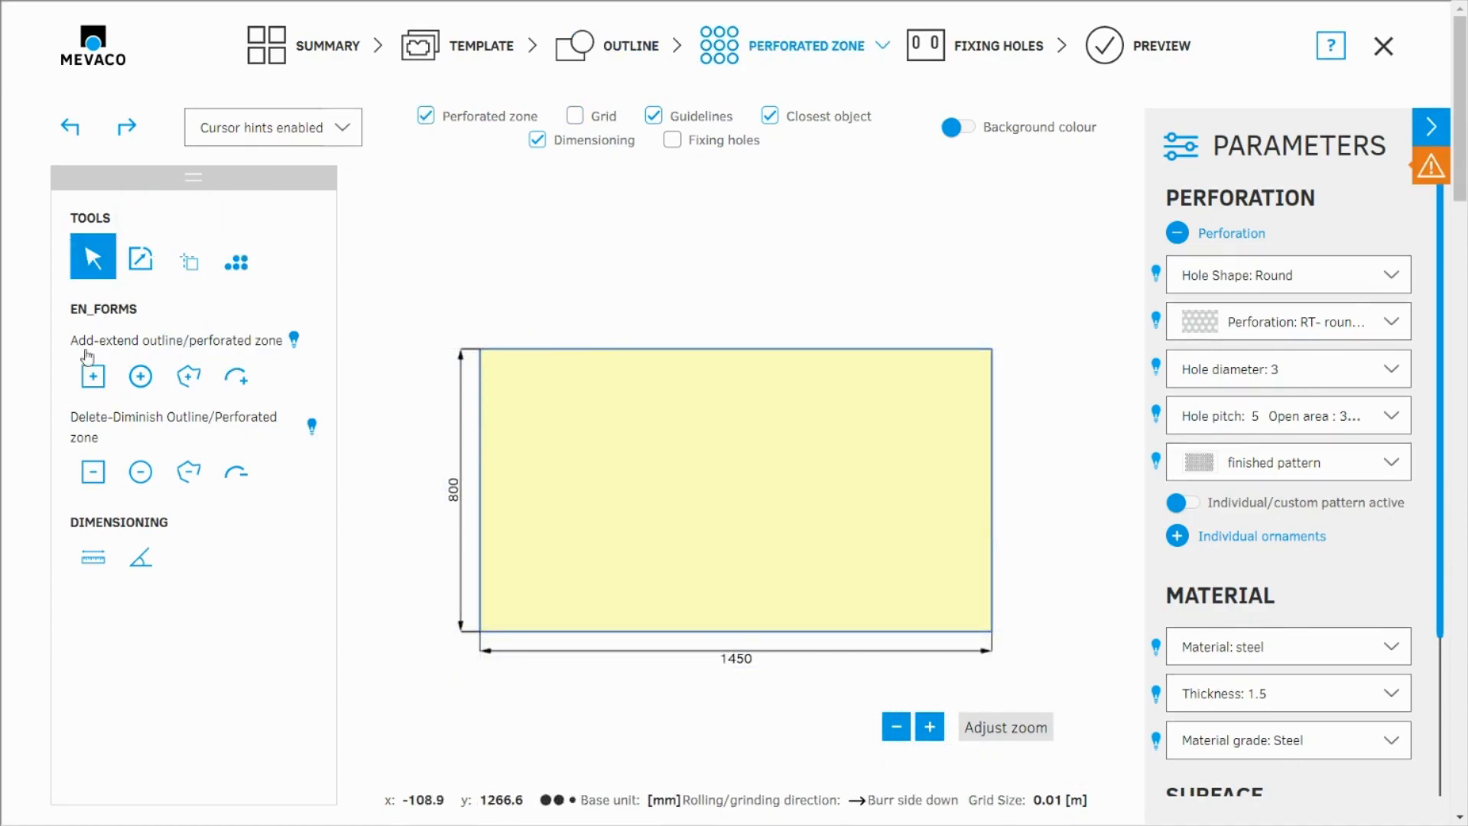
# In the perforated zone stage, try a freehand rectangular zone about 152 mm from the outline's left edge and 76 mm from its upper edge, and undo it.
pyautogui.click(93, 376)
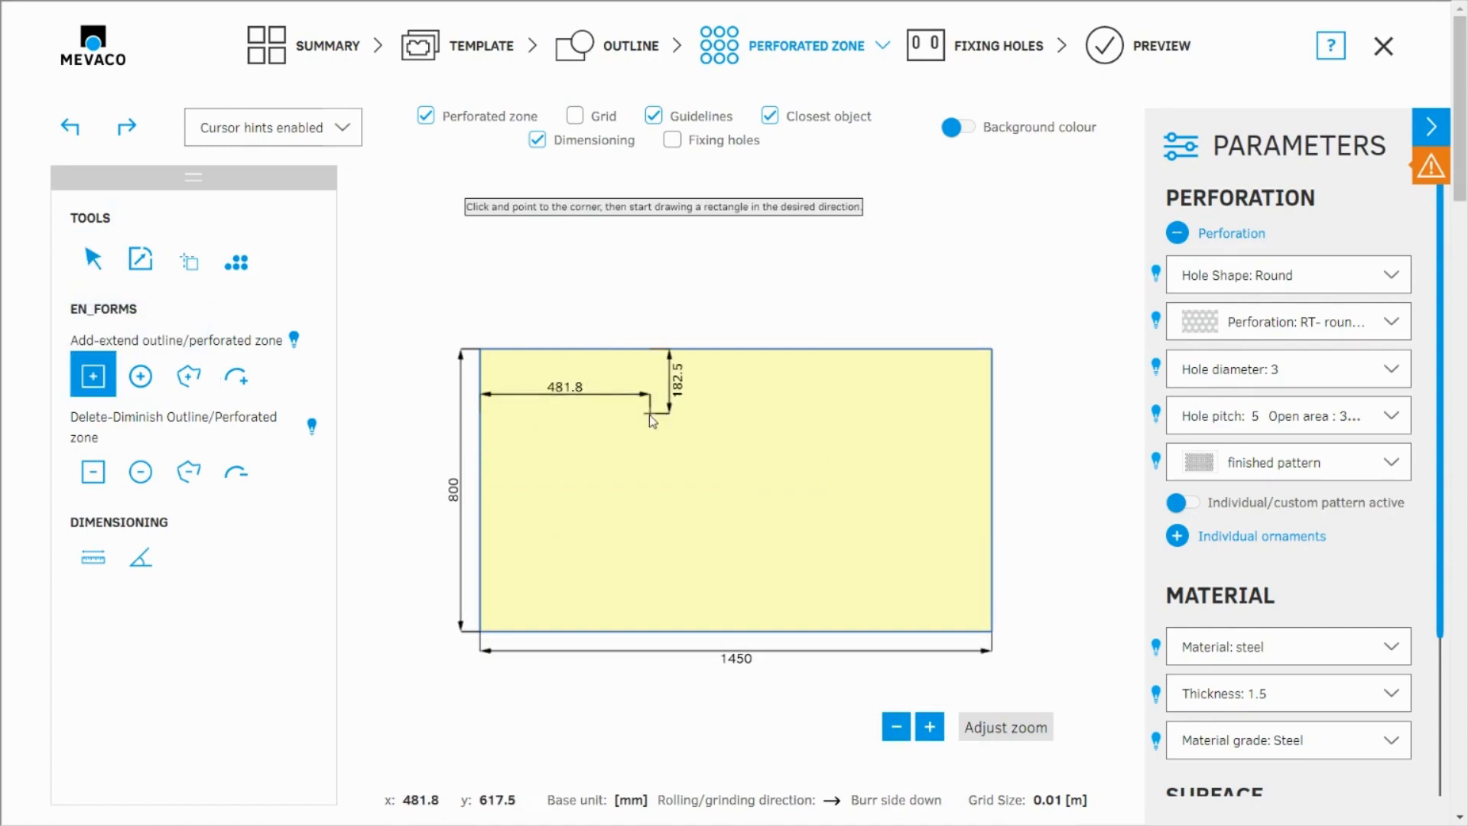
pyautogui.click(533, 375)
pyautogui.click(875, 581)
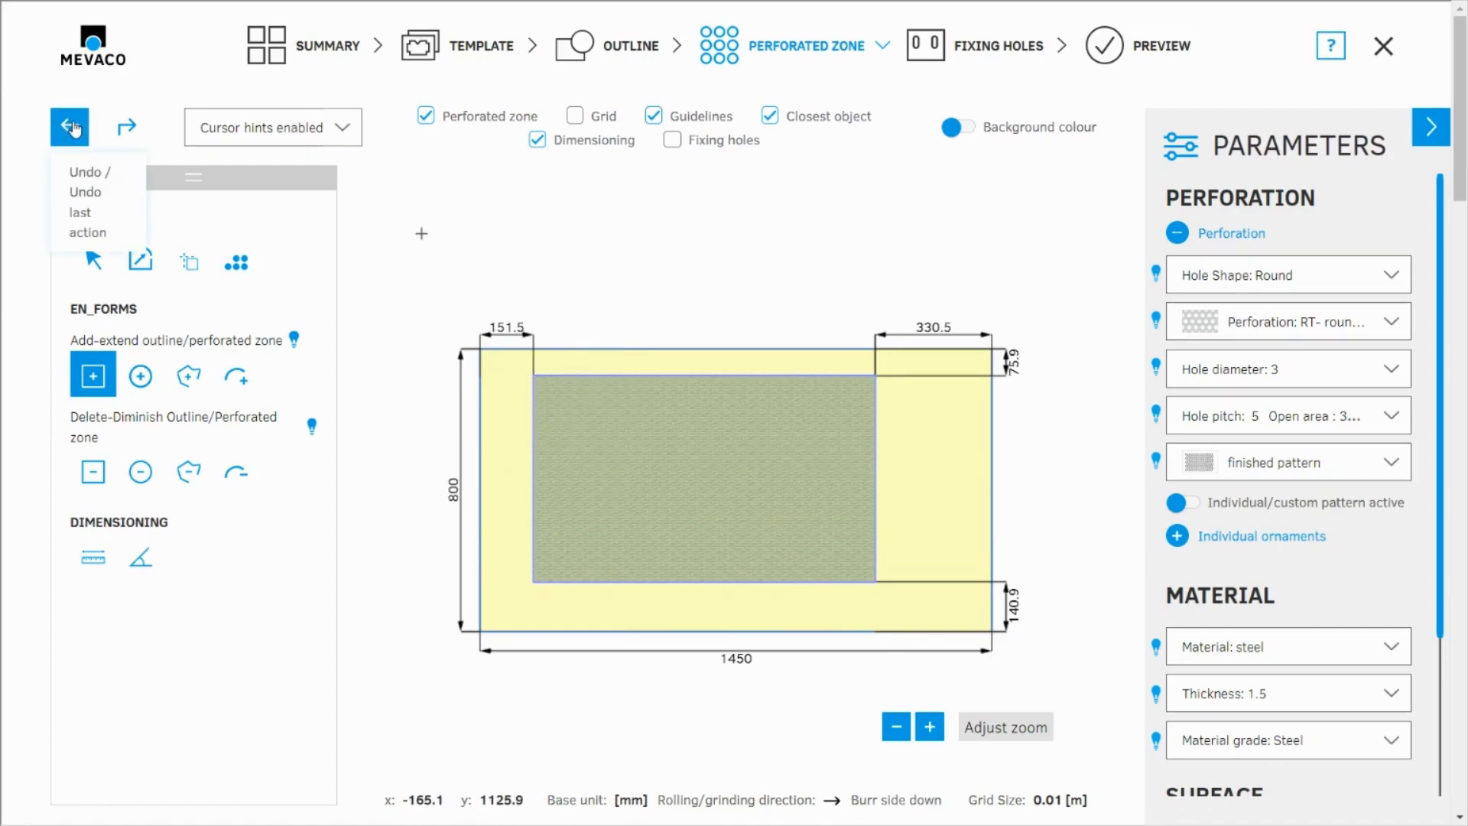
pyautogui.click(73, 125)
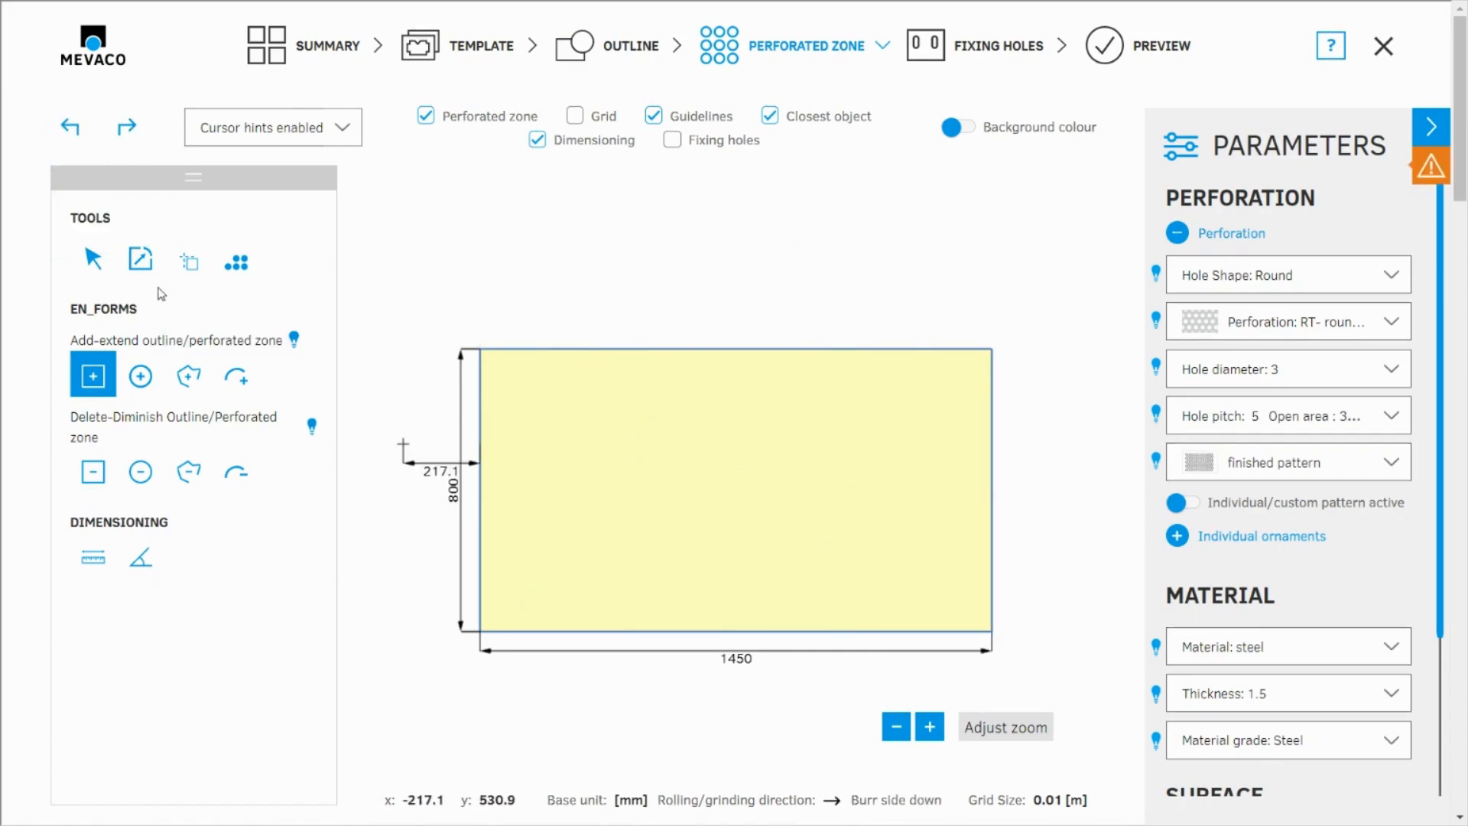
# Place horizontal guidelines offset -10 mm from the outline's upper edge and 3 mm from its lower edge.
pyautogui.click(193, 261)
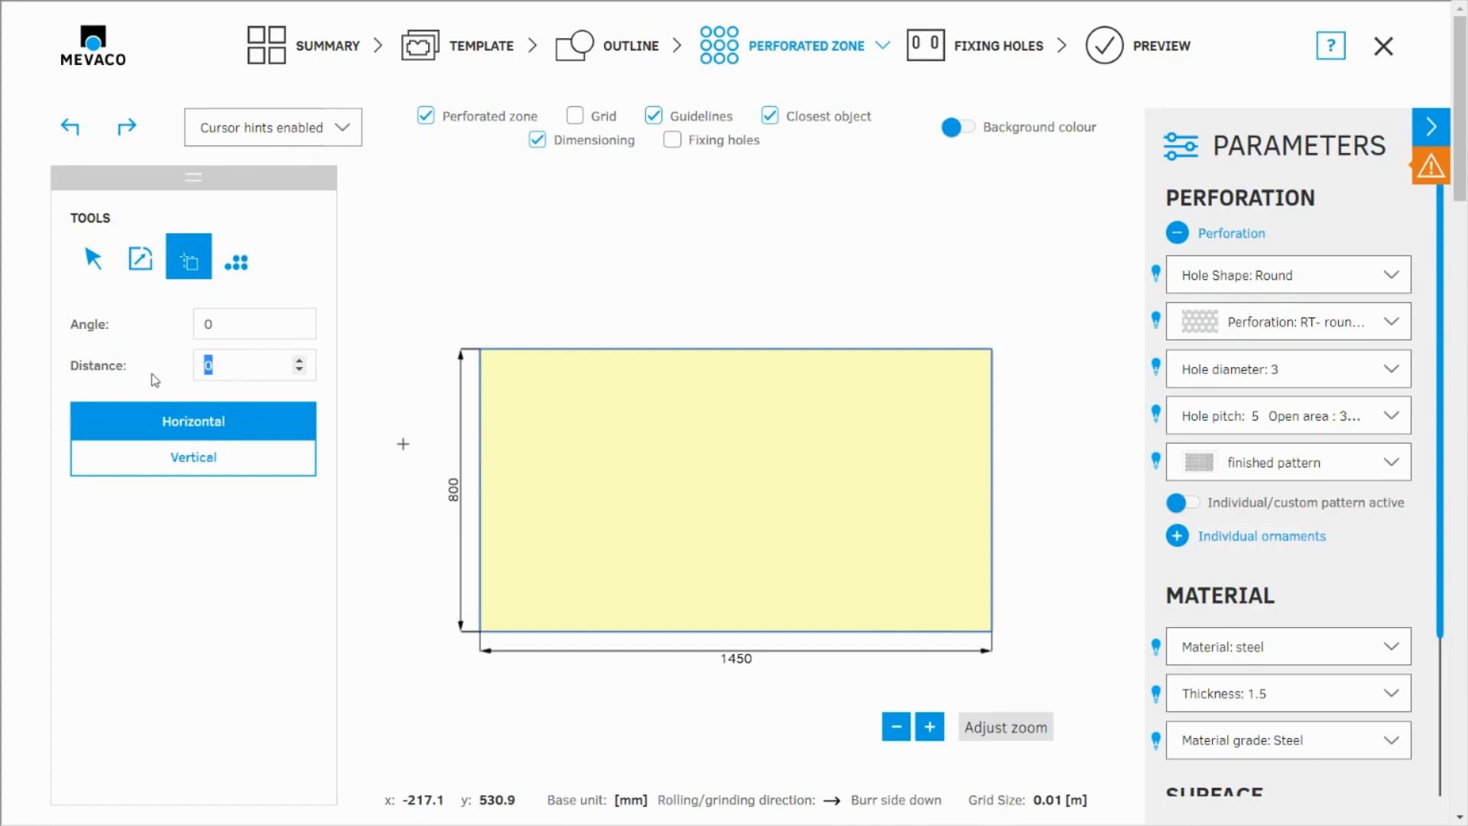
pyautogui.write('-1')
pyautogui.scroll(4, 615, 353)
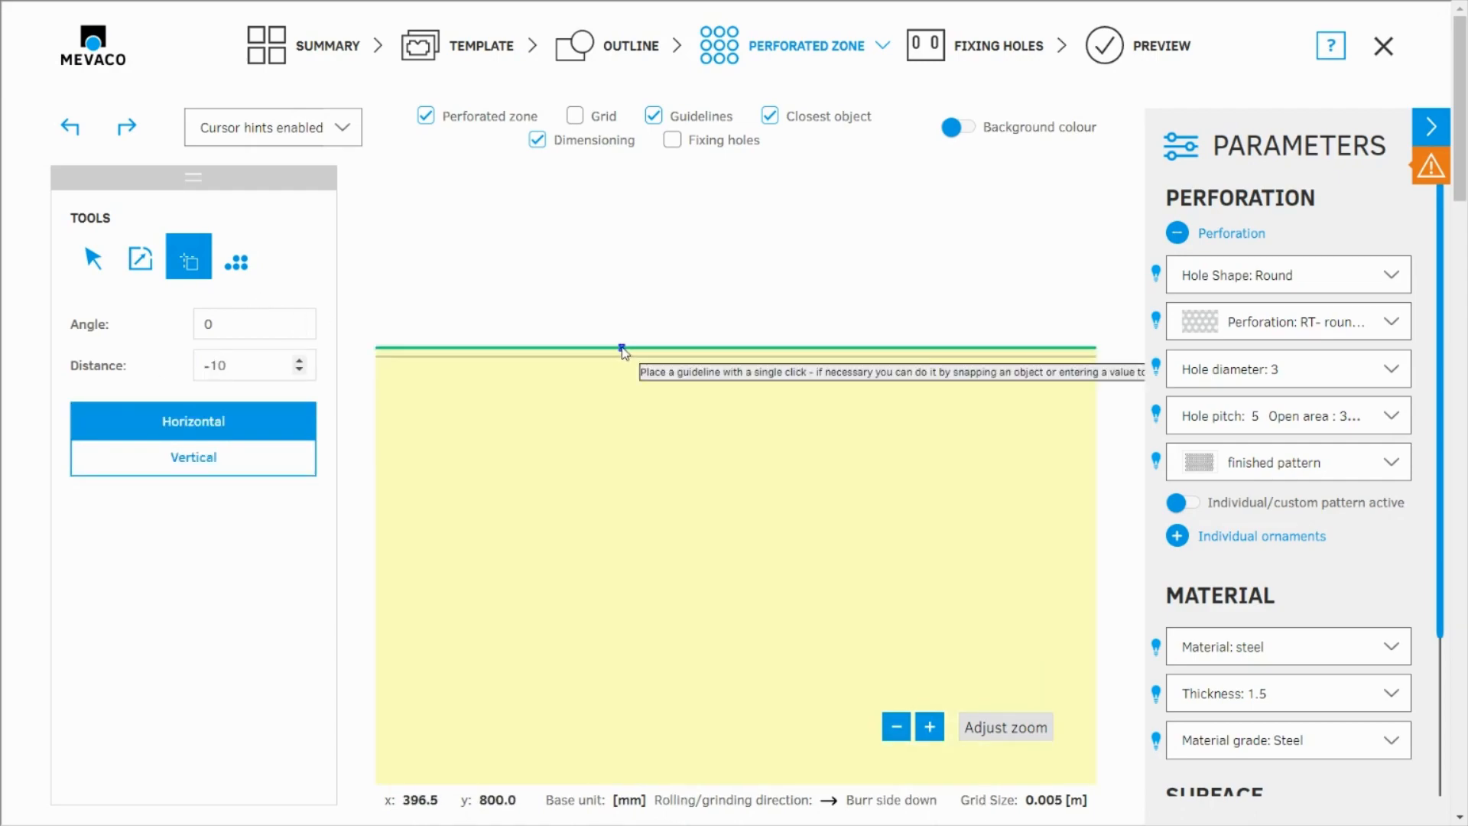
pyautogui.click(623, 351)
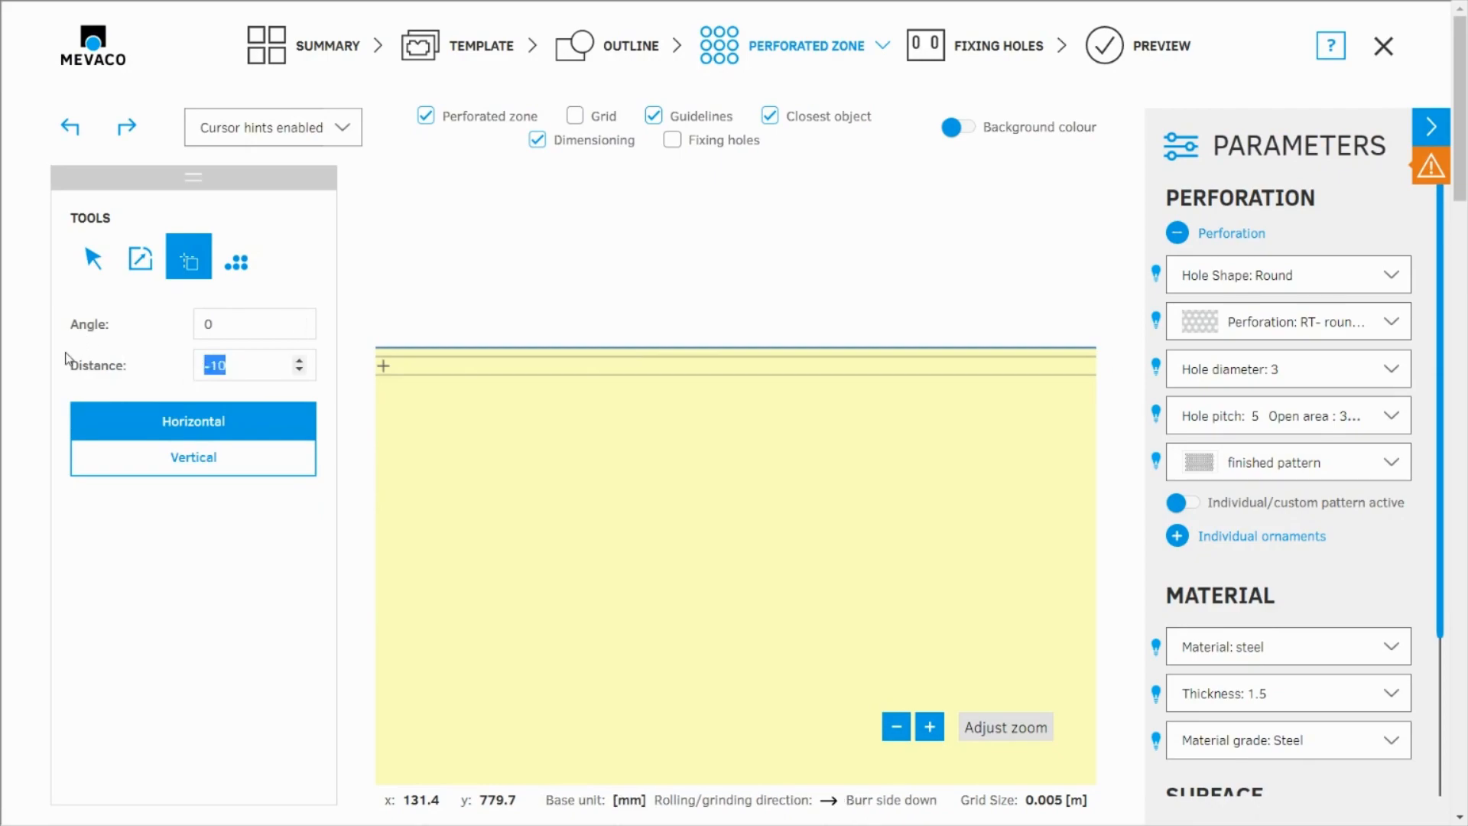
pyautogui.write('3')
pyautogui.scroll(-3, 966, 436)
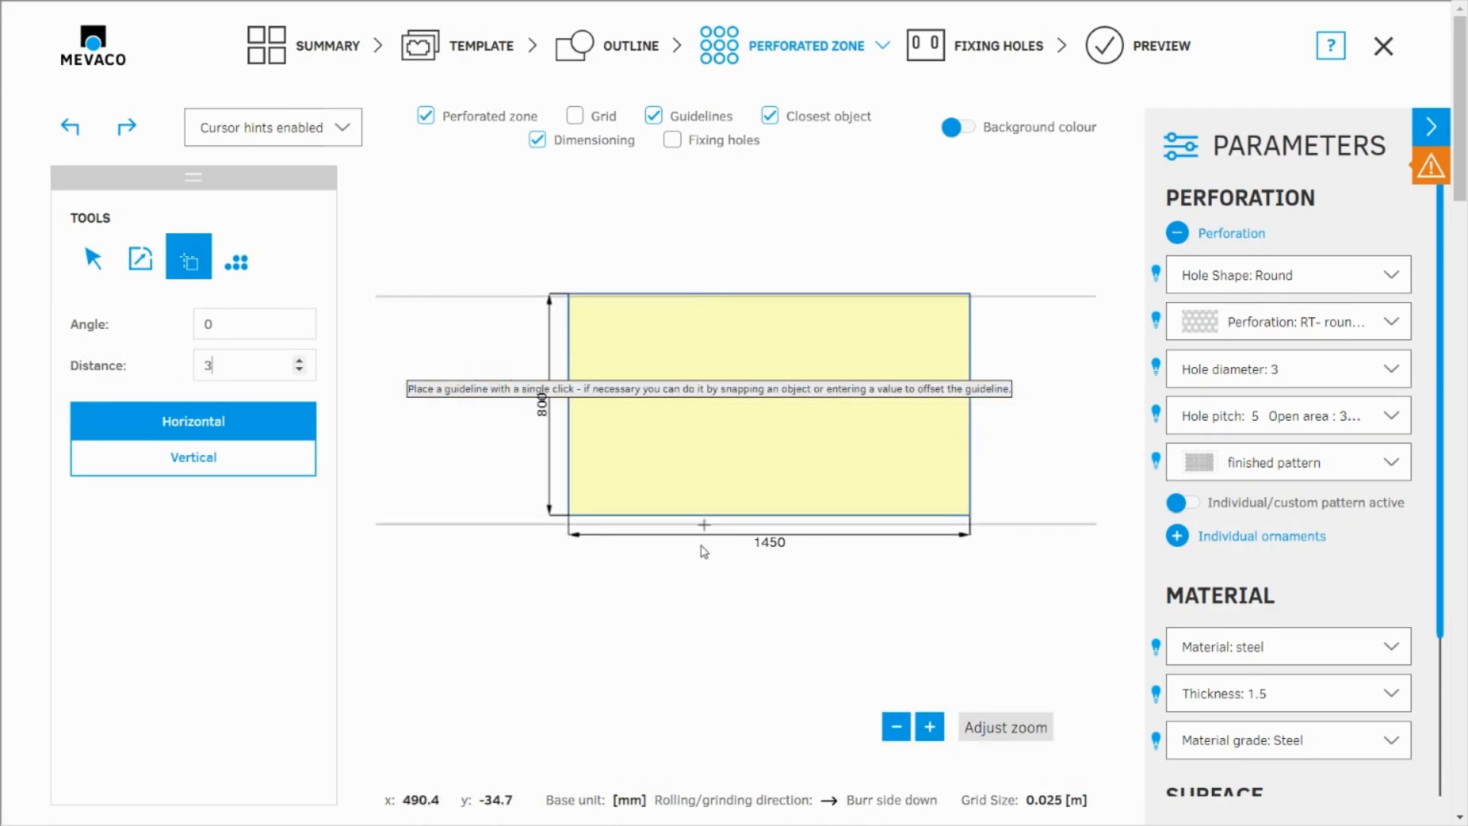
pyautogui.click(724, 475)
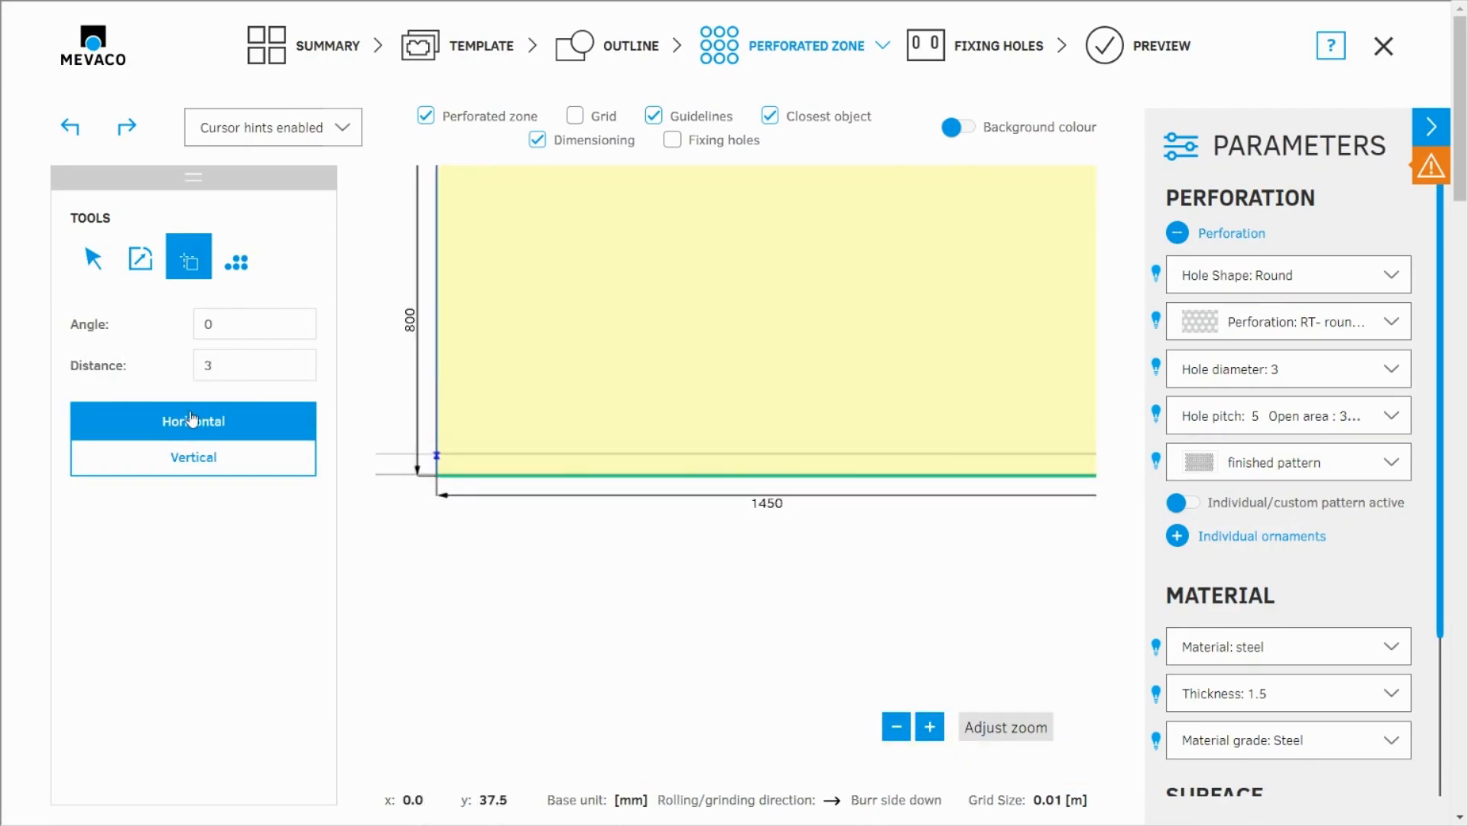
# Place vertical guidelines offset 100 mm from the outline's left edge and -50 mm from its right edge.
pyautogui.click(229, 366)
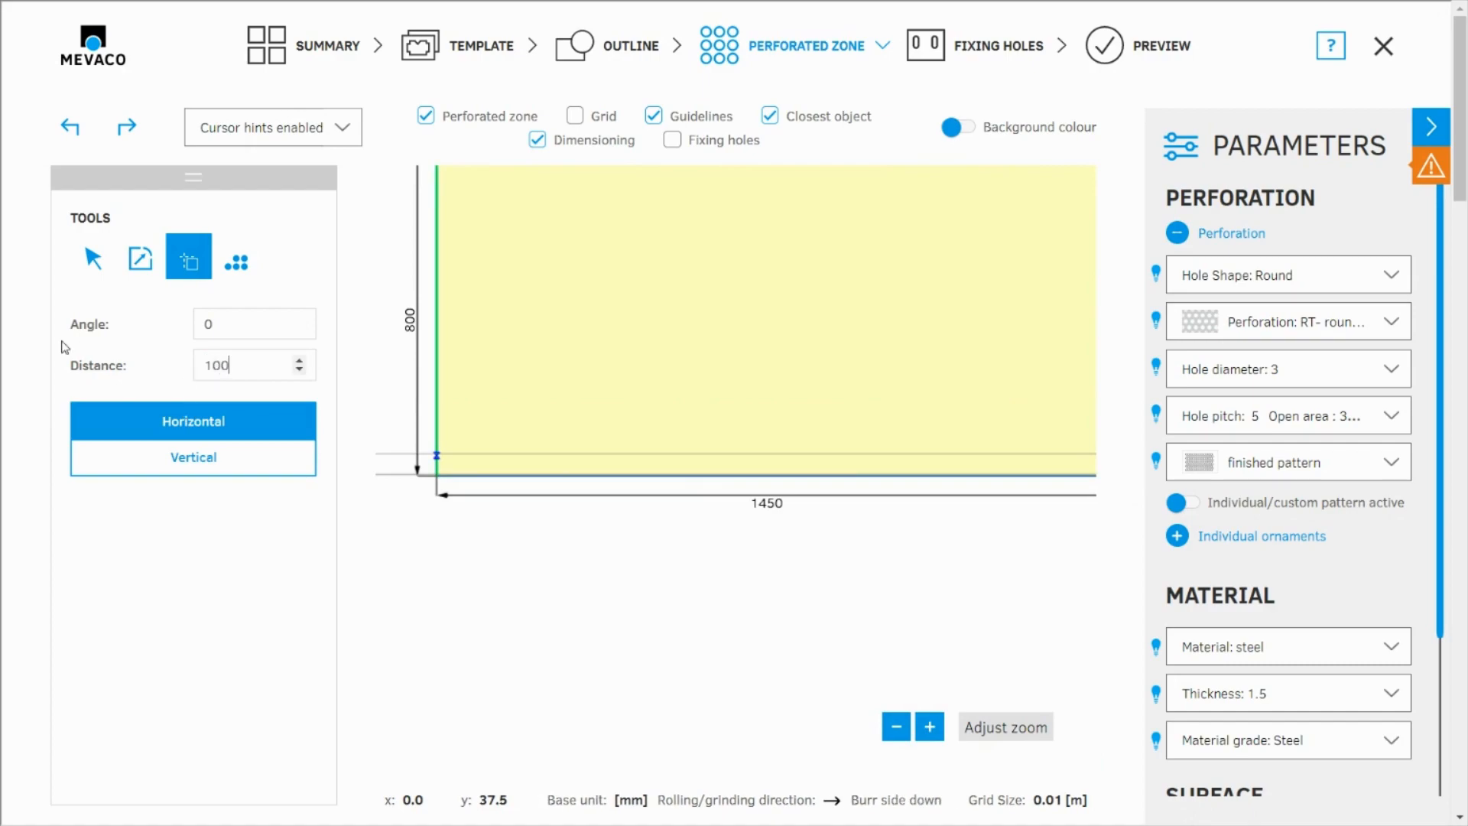
pyautogui.click(219, 463)
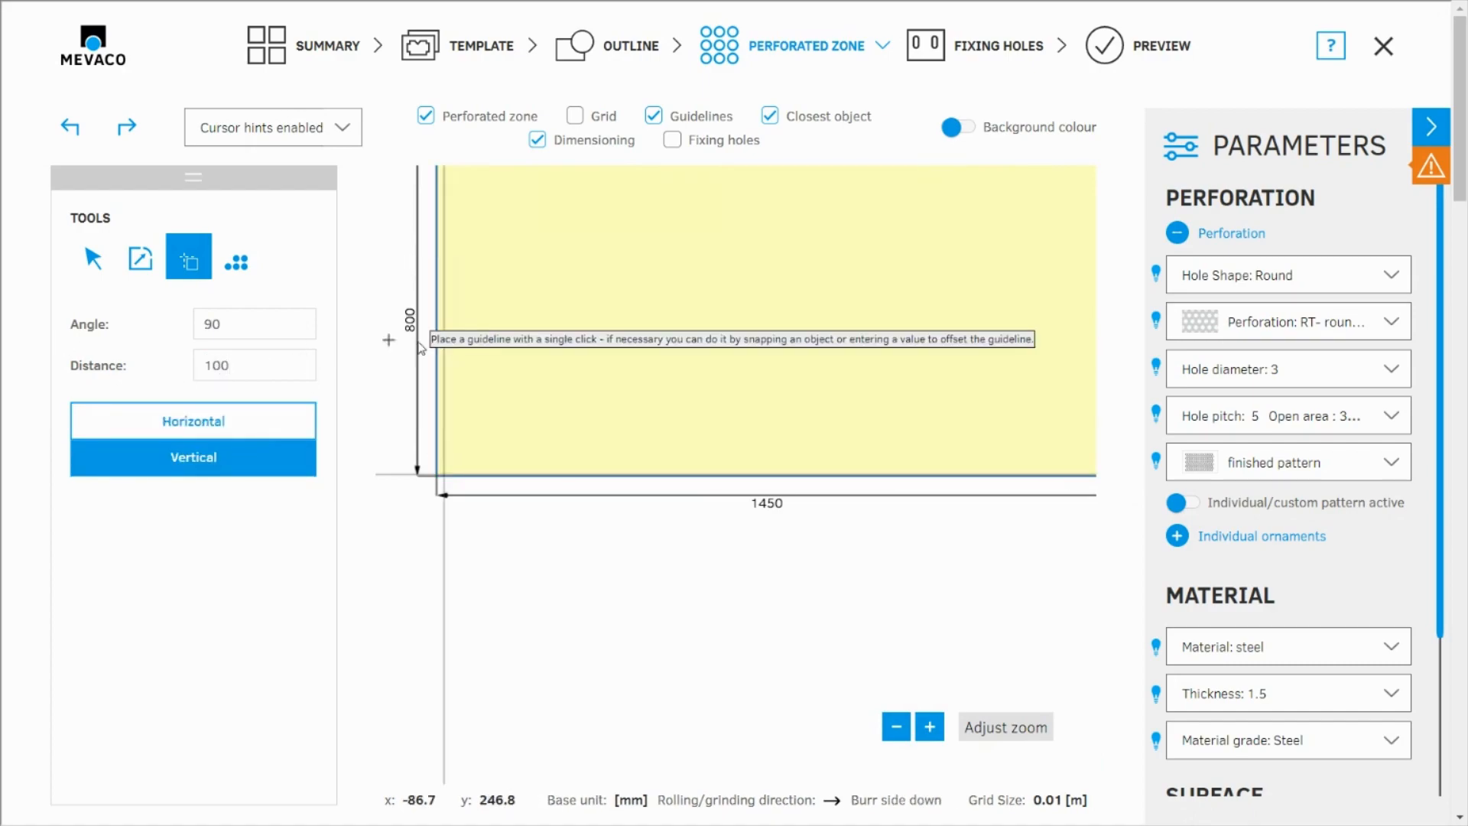
pyautogui.click(443, 352)
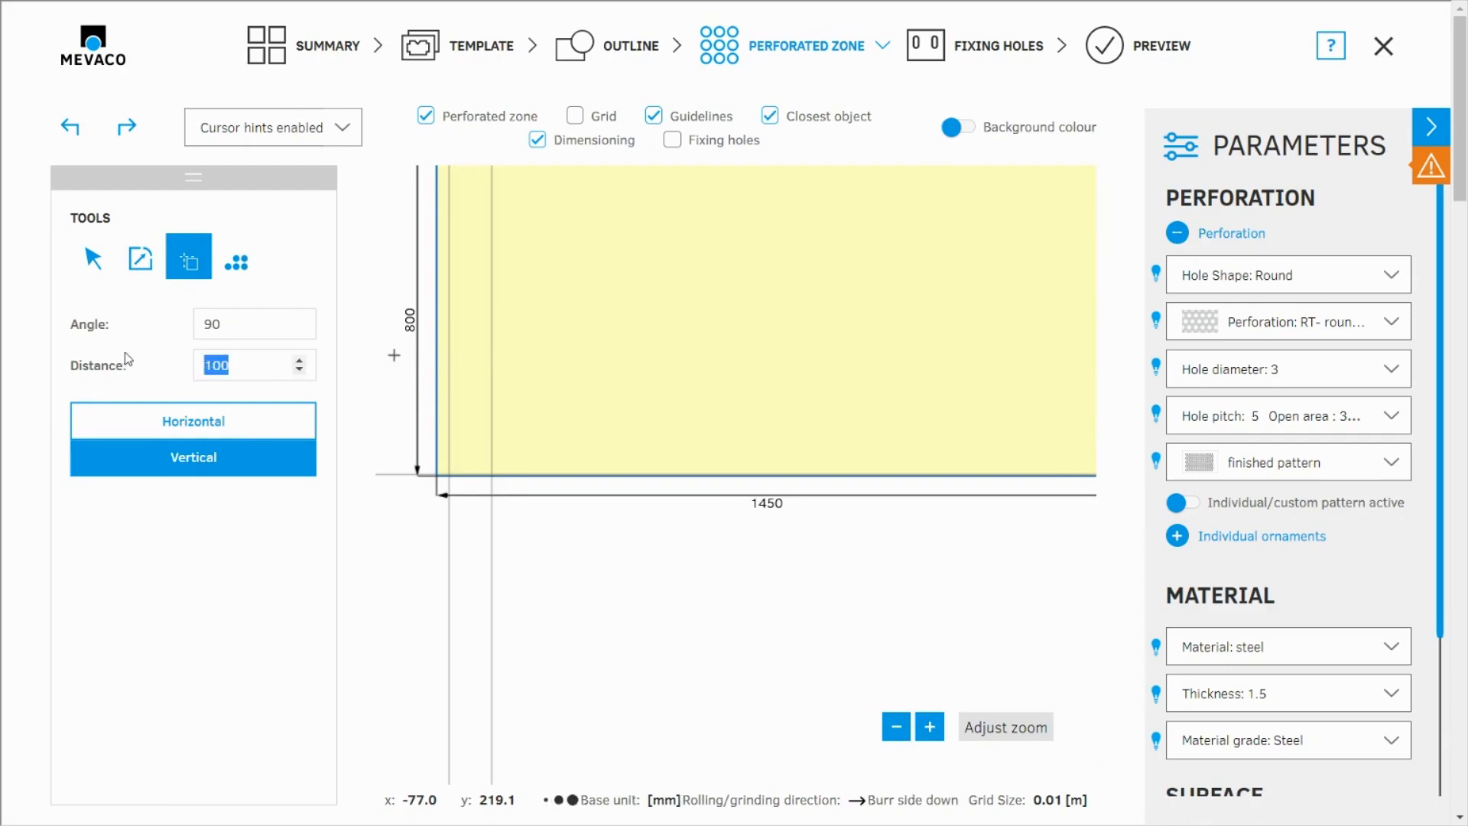
pyautogui.write('-50')
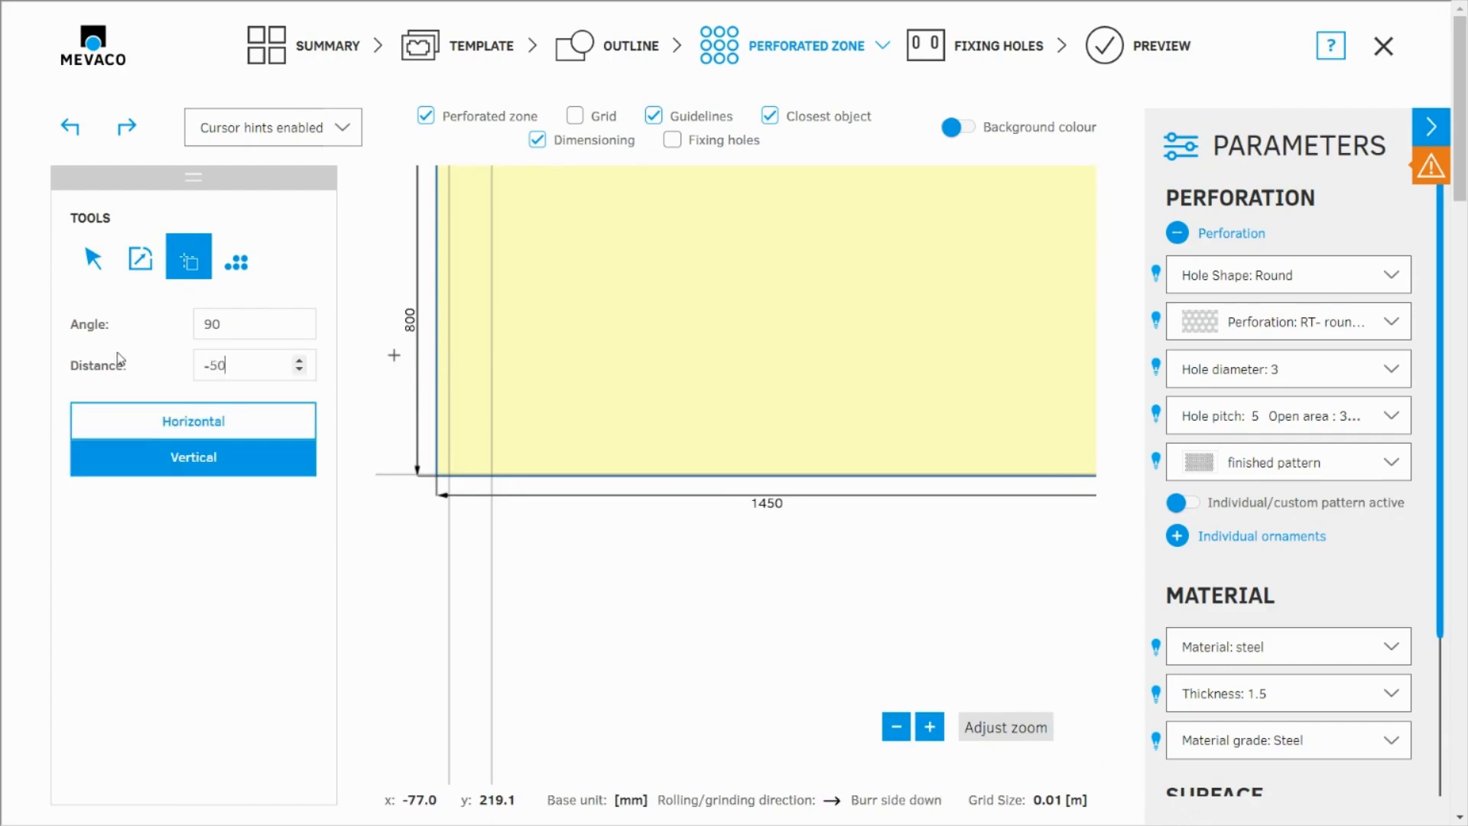
pyautogui.scroll(-2, 528, 675)
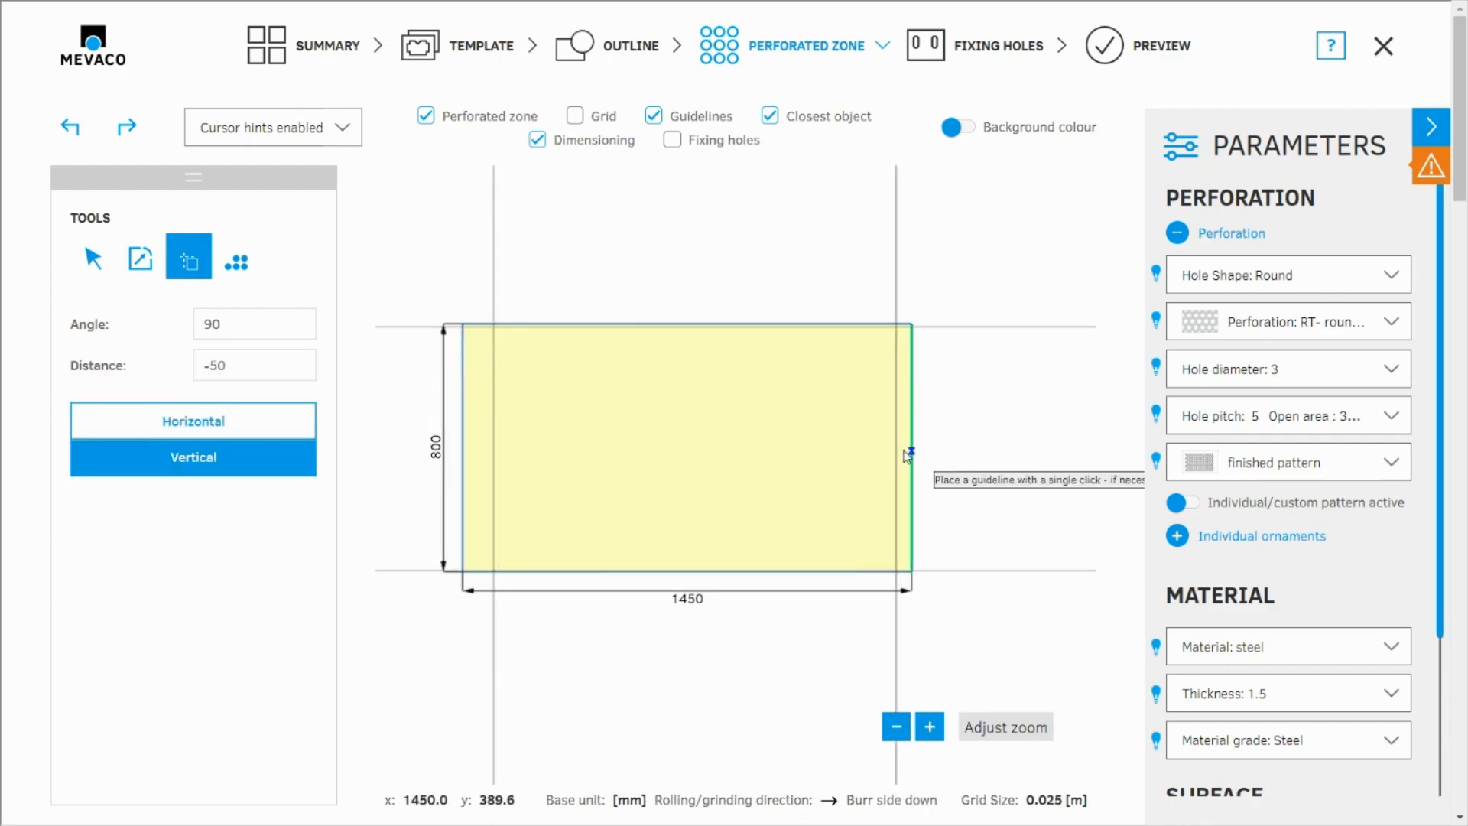
pyautogui.click(93, 260)
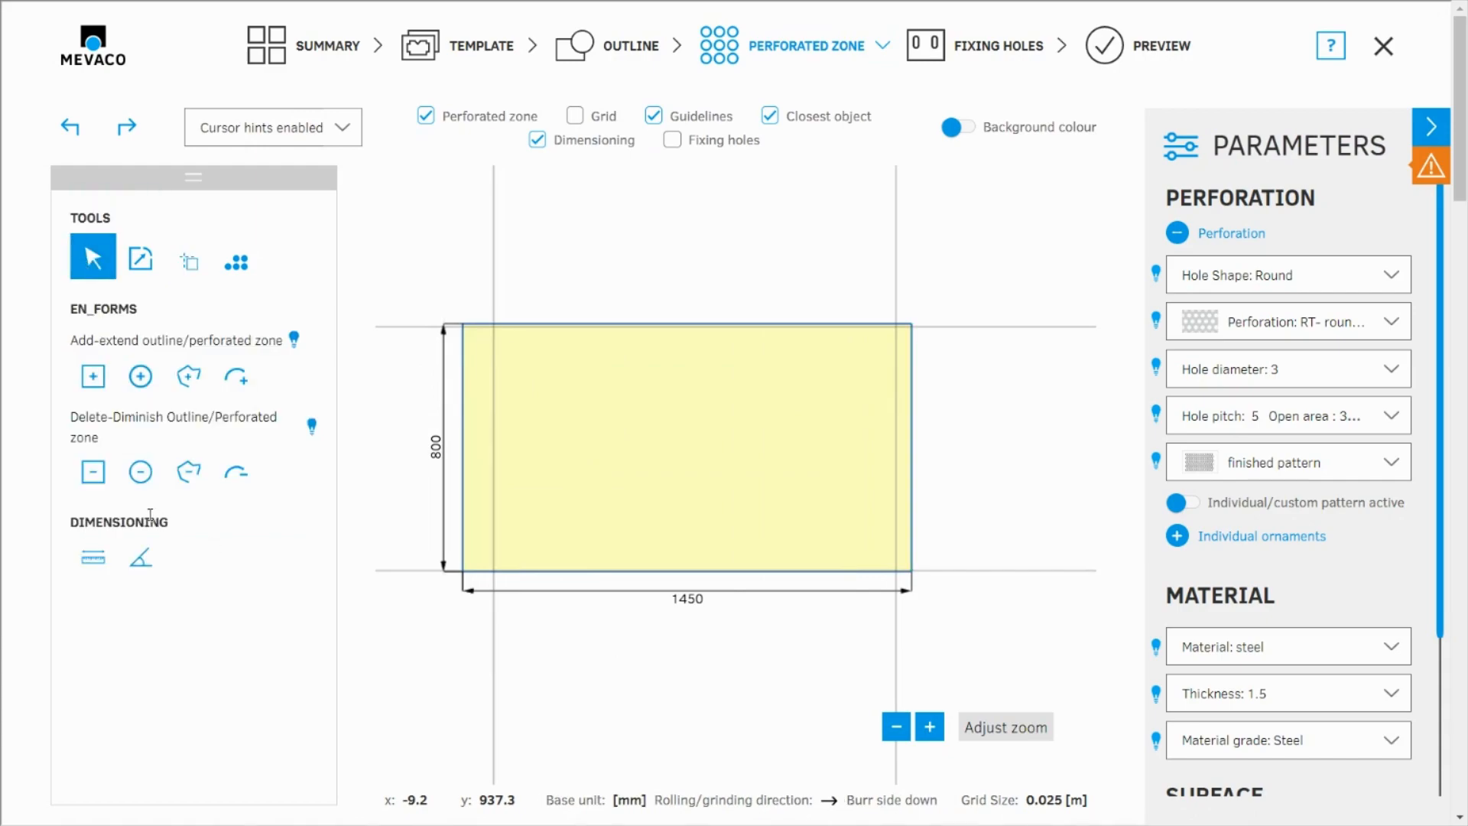
# Try a rectangular perforated zone from the lower-left guideline intersection to the upper-right one, and undo it.
pyautogui.click(93, 377)
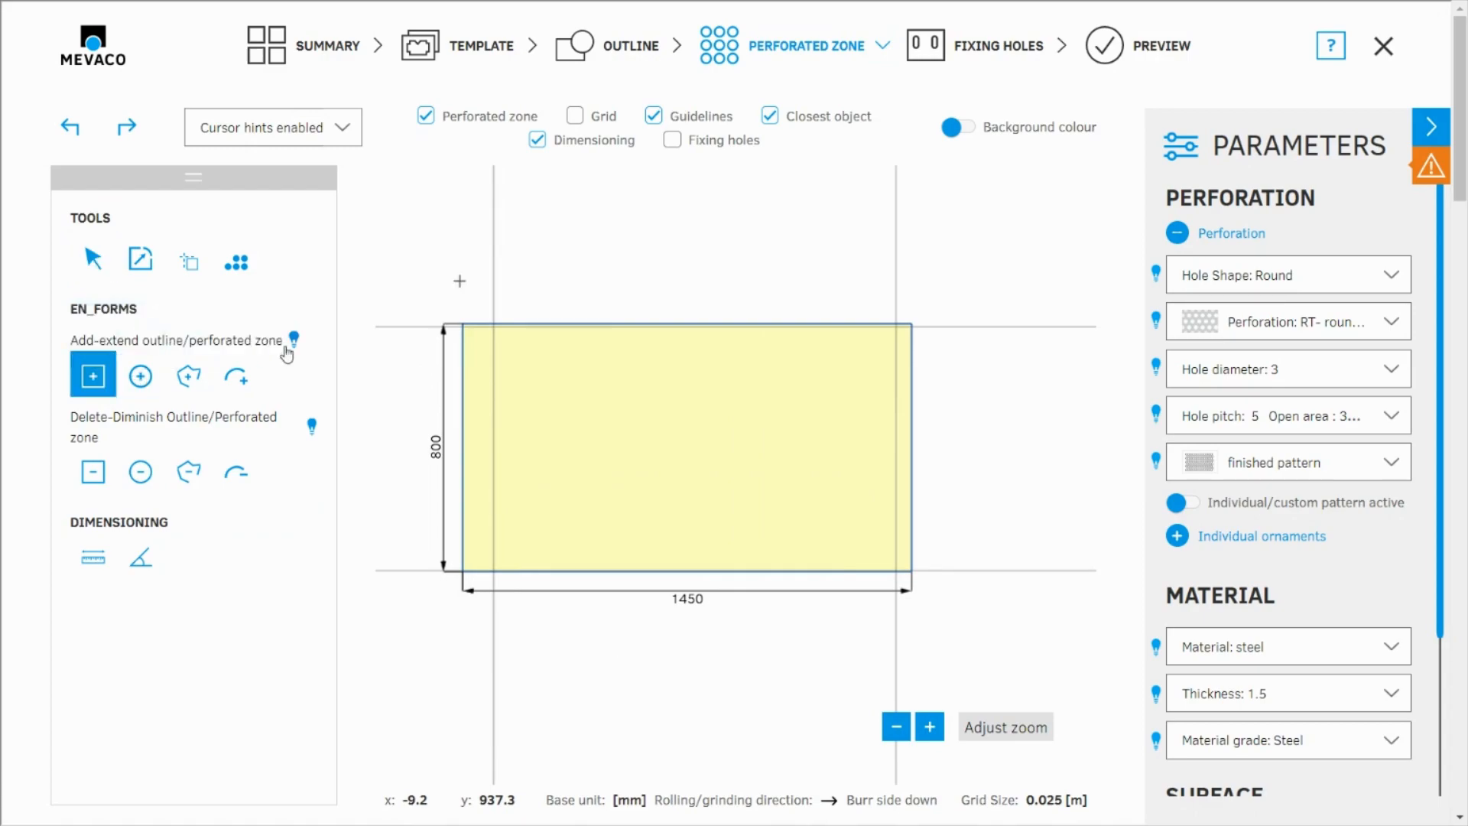
pyautogui.scroll(8, 497, 535)
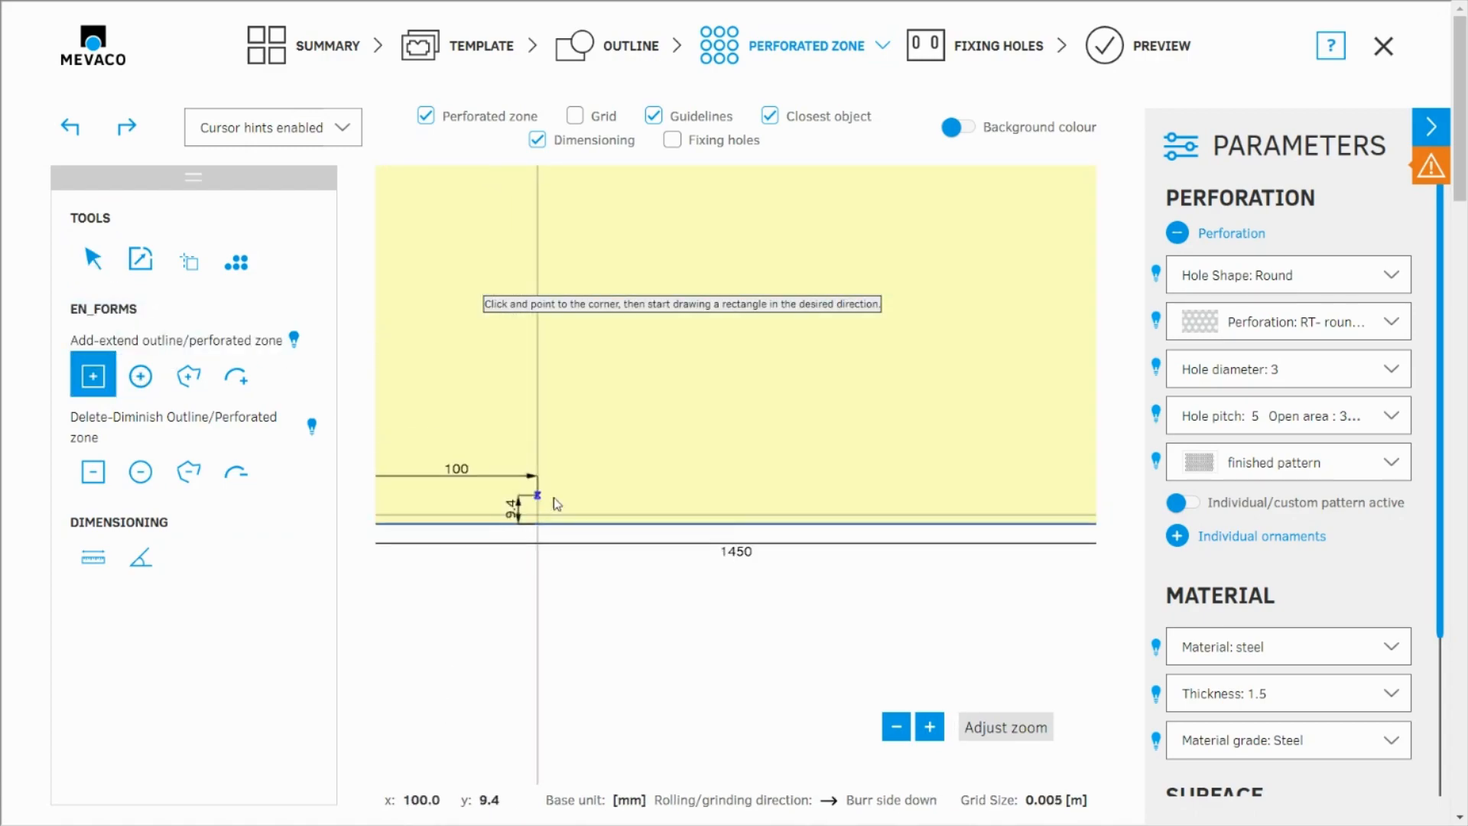
pyautogui.click(1430, 126)
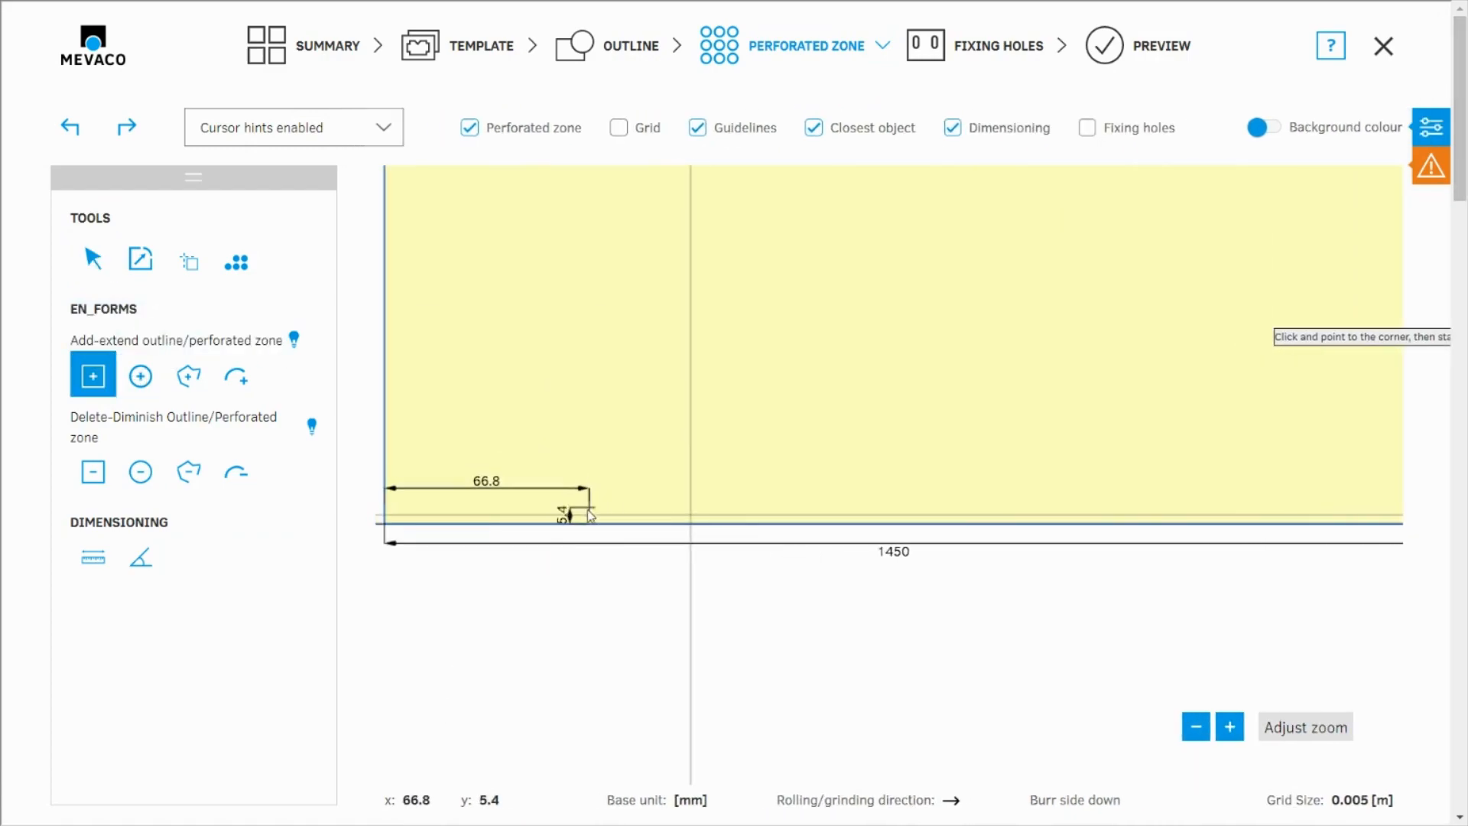
pyautogui.click(679, 514)
pyautogui.scroll(-6, 459, 642)
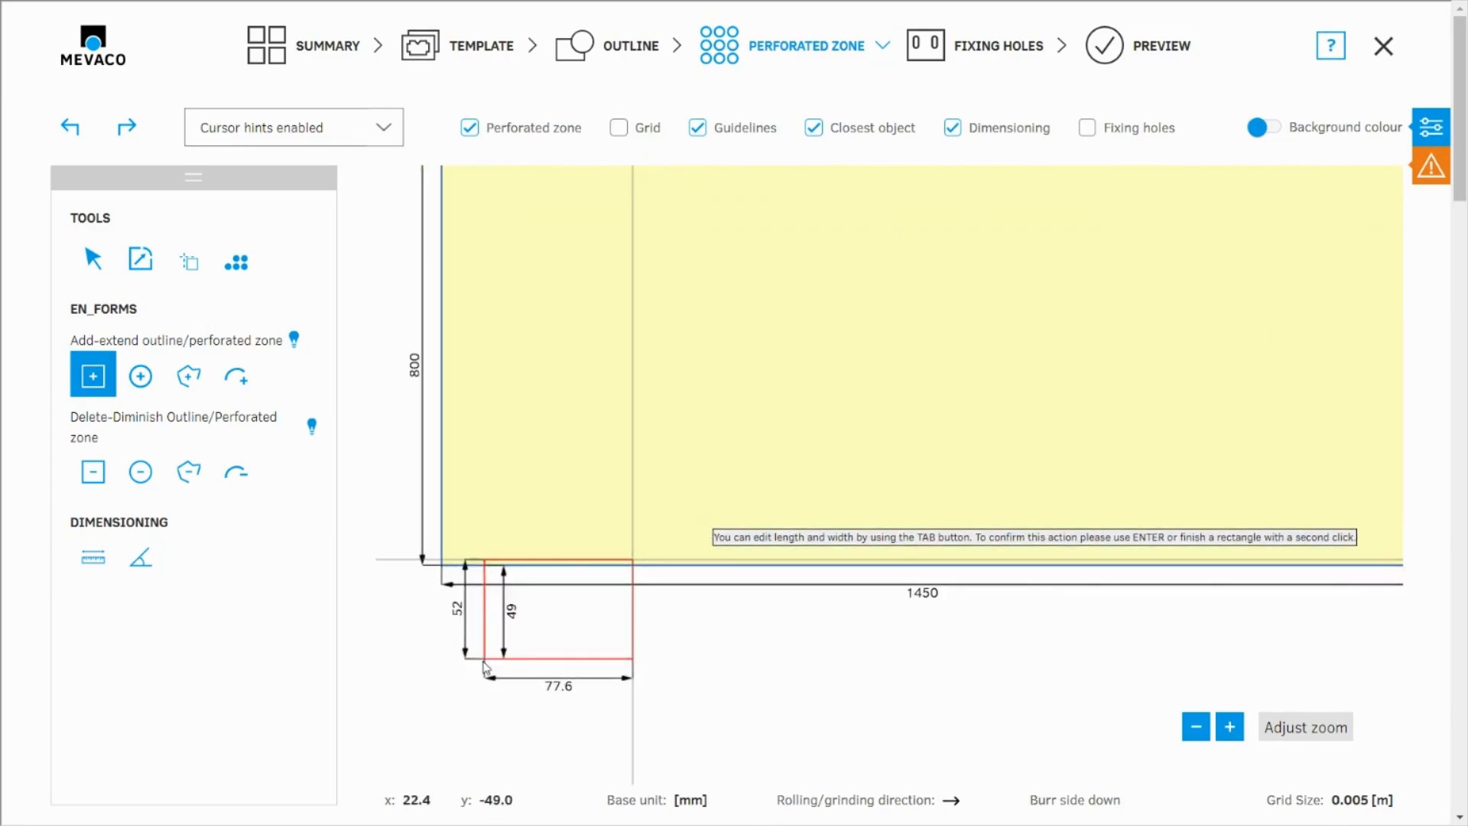
pyautogui.scroll(6, 802, 329)
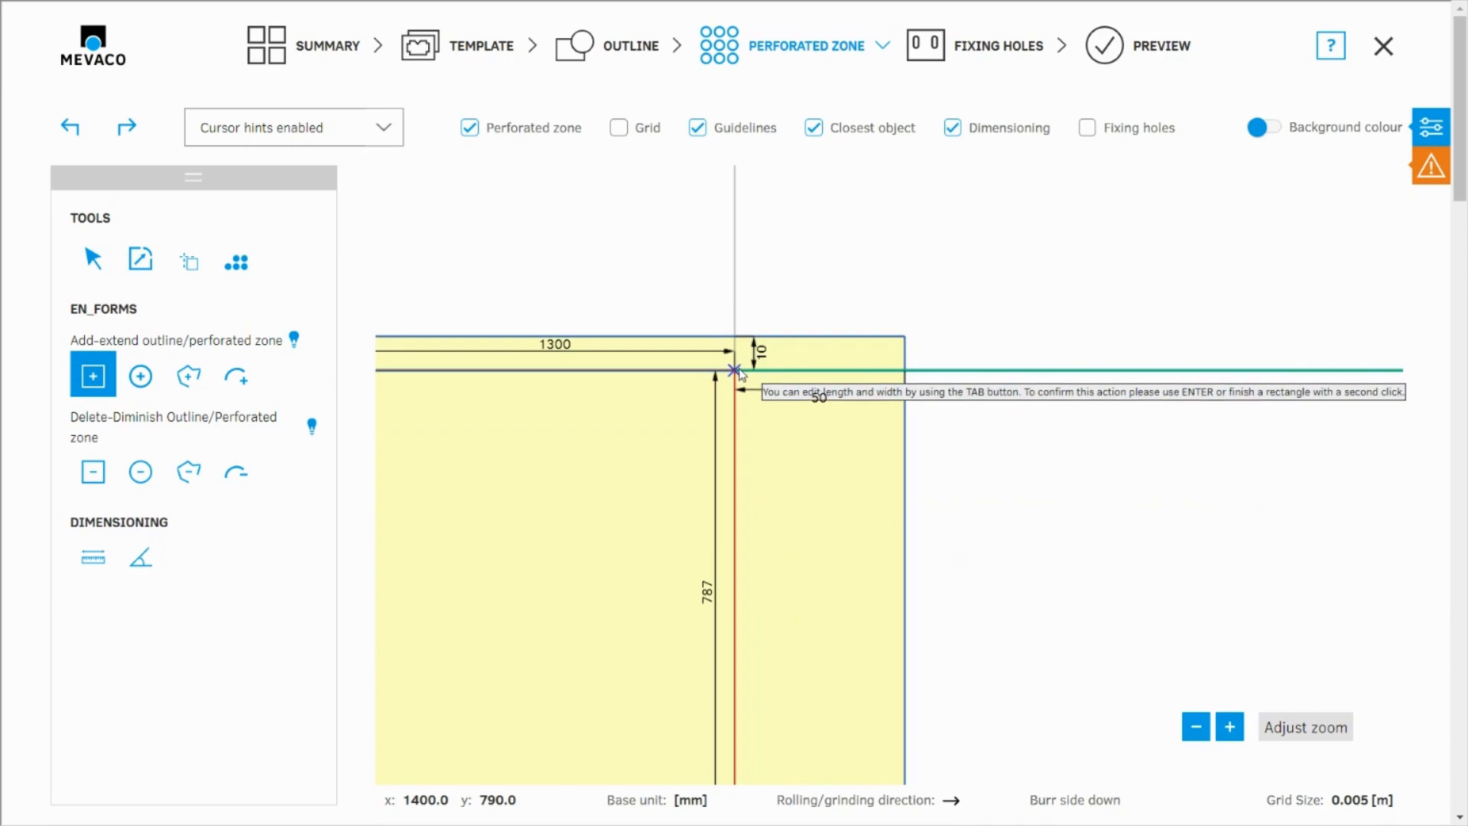
pyautogui.click(739, 372)
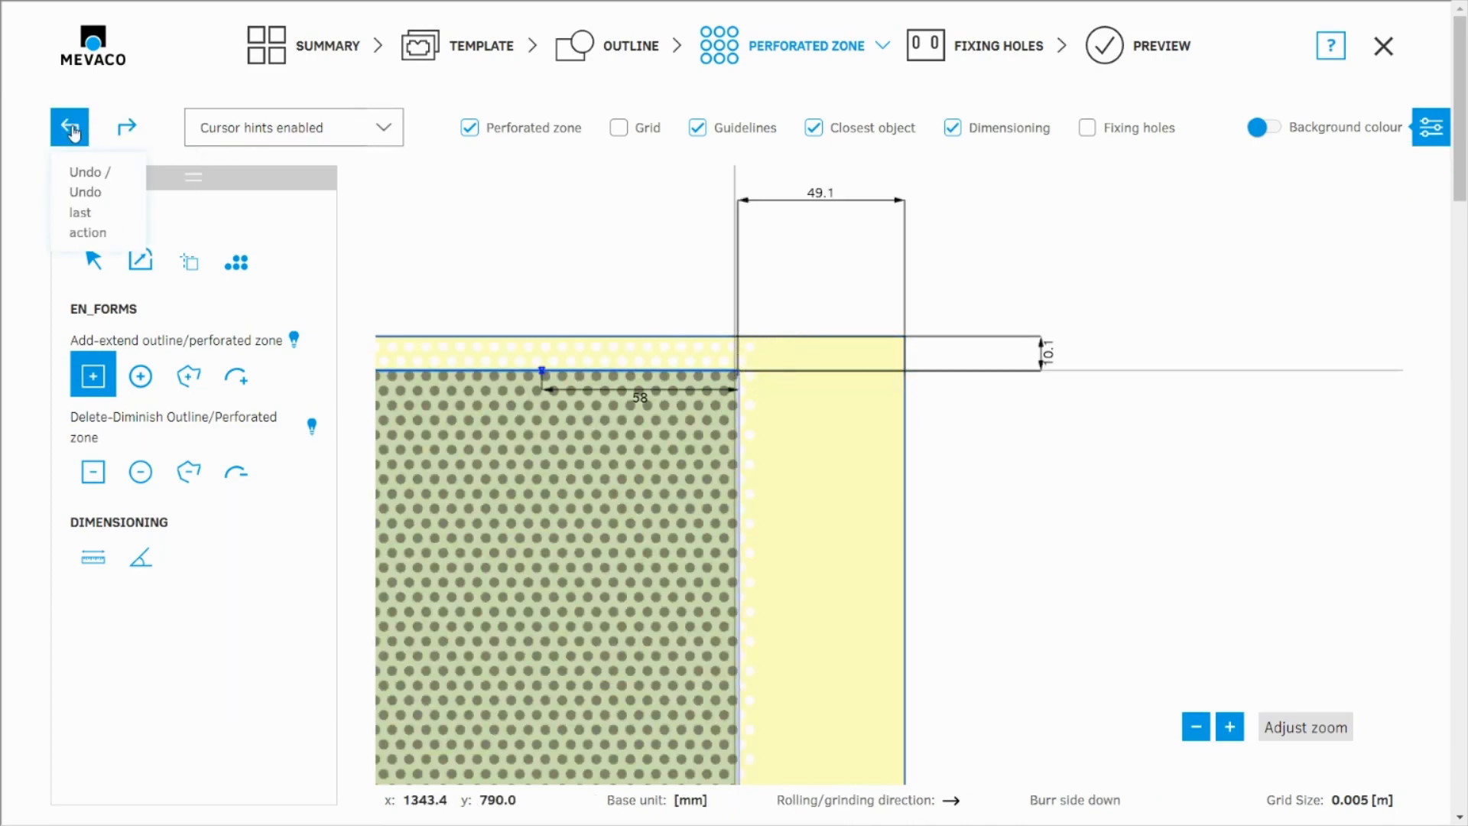
pyautogui.click(75, 130)
# Draw a rectangular perforated zone 1300 by 787 mm from the upper-right guideline intersection to the lower-left one.
pyautogui.scroll(2, 735, 370)
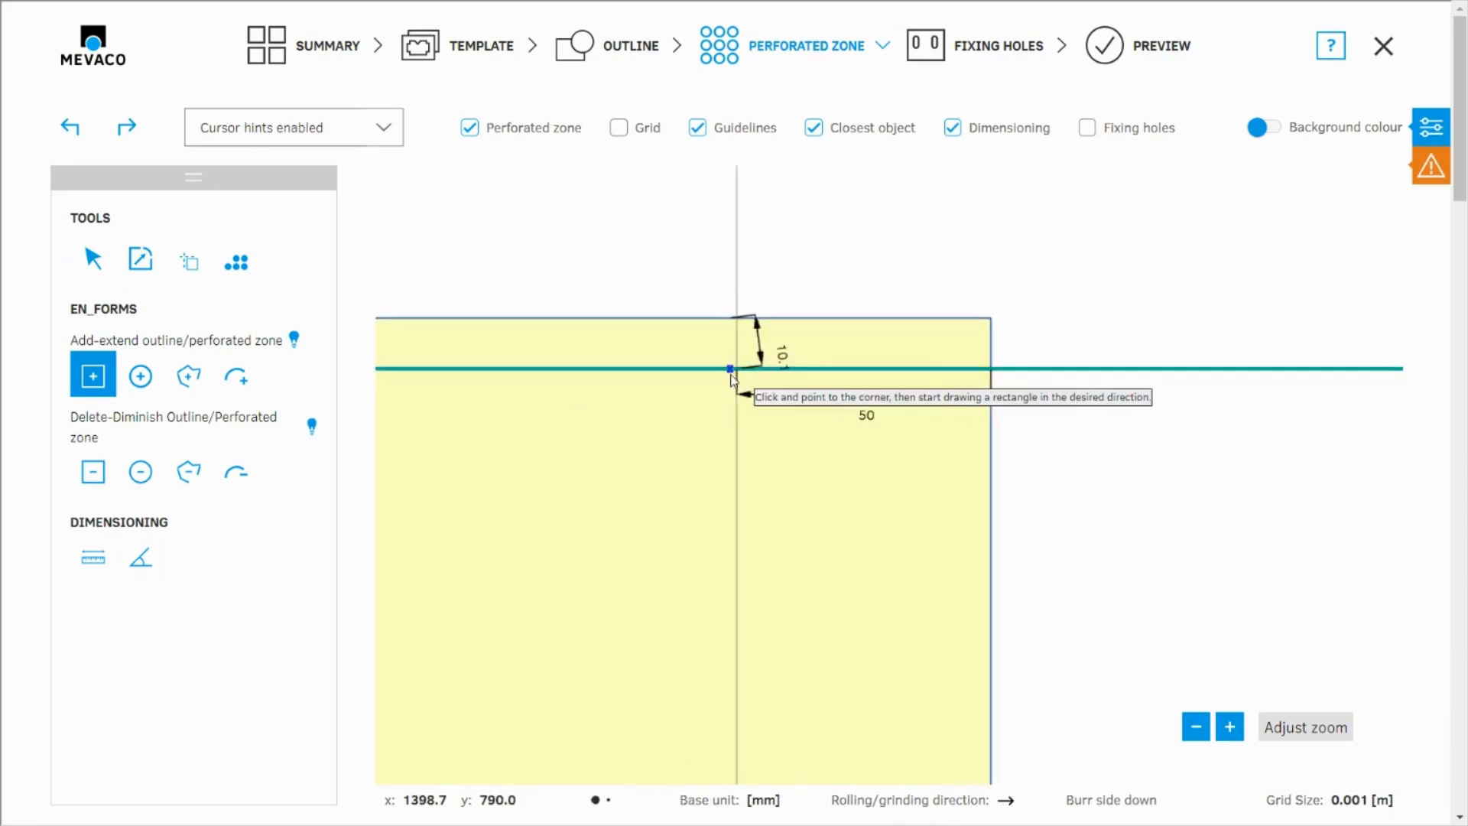
pyautogui.click(738, 367)
pyautogui.scroll(-2, 1140, 268)
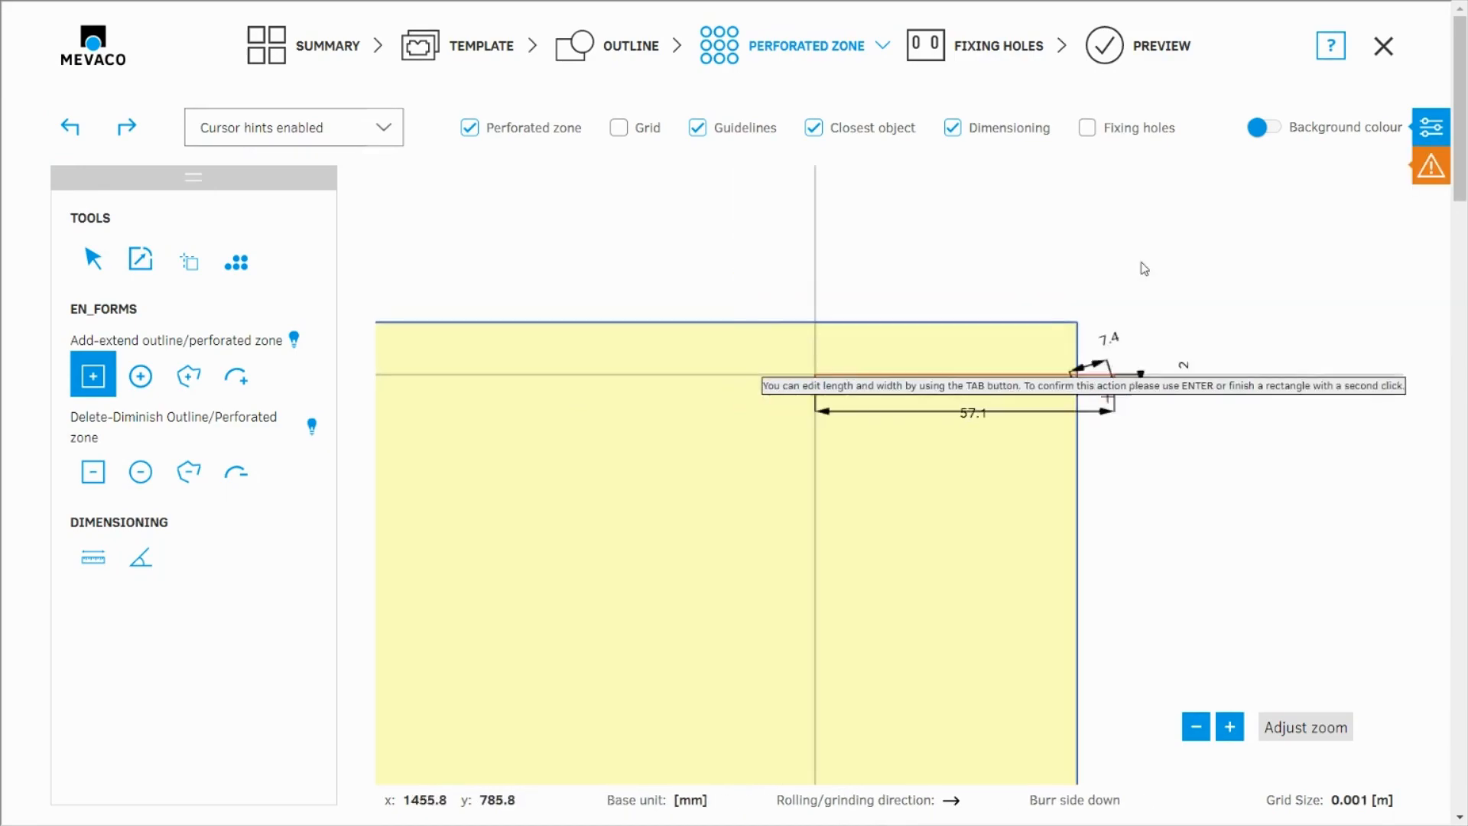
pyautogui.scroll(-4, 1261, 275)
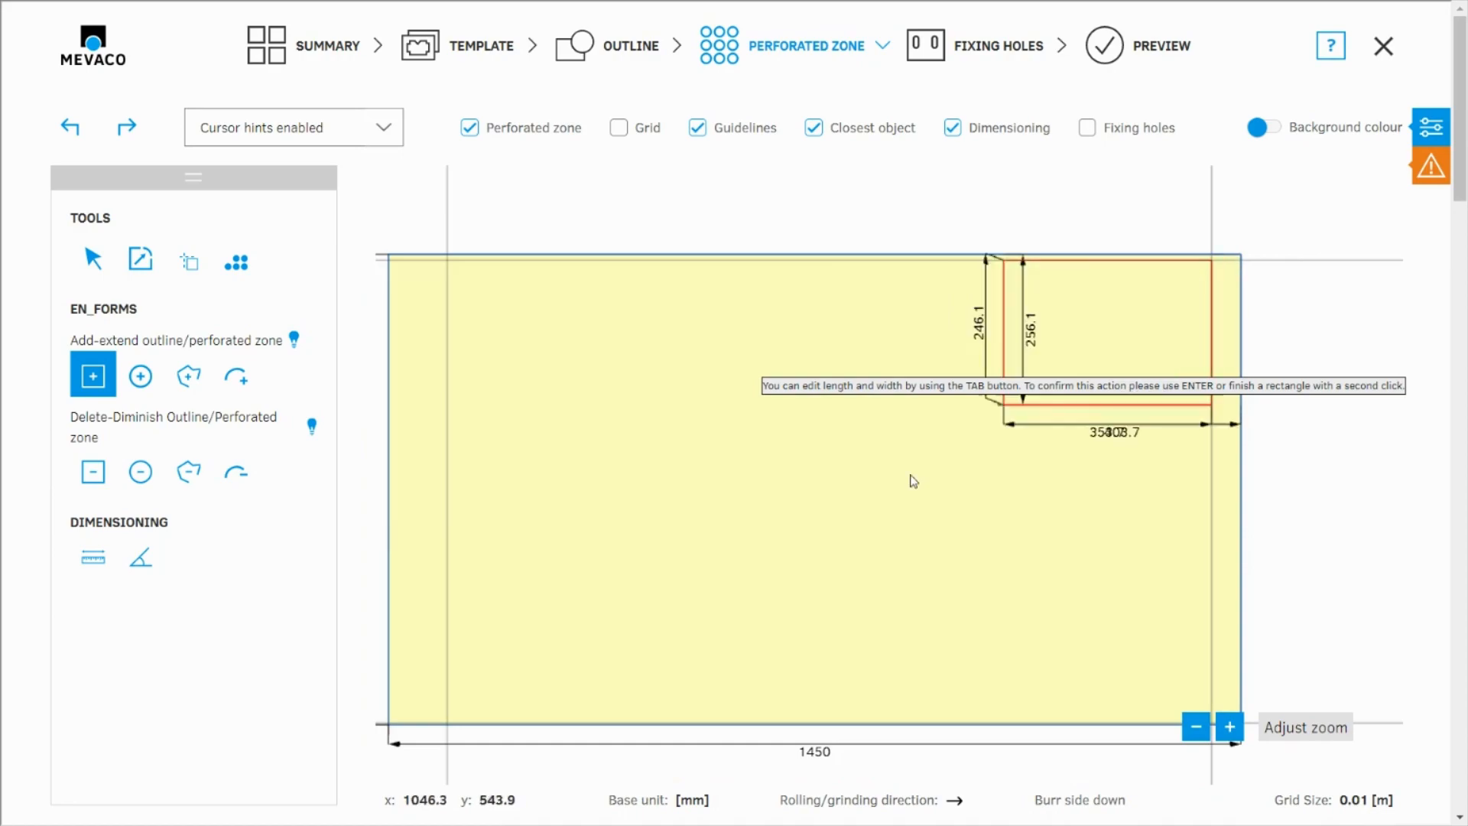
pyautogui.scroll(5, 441, 746)
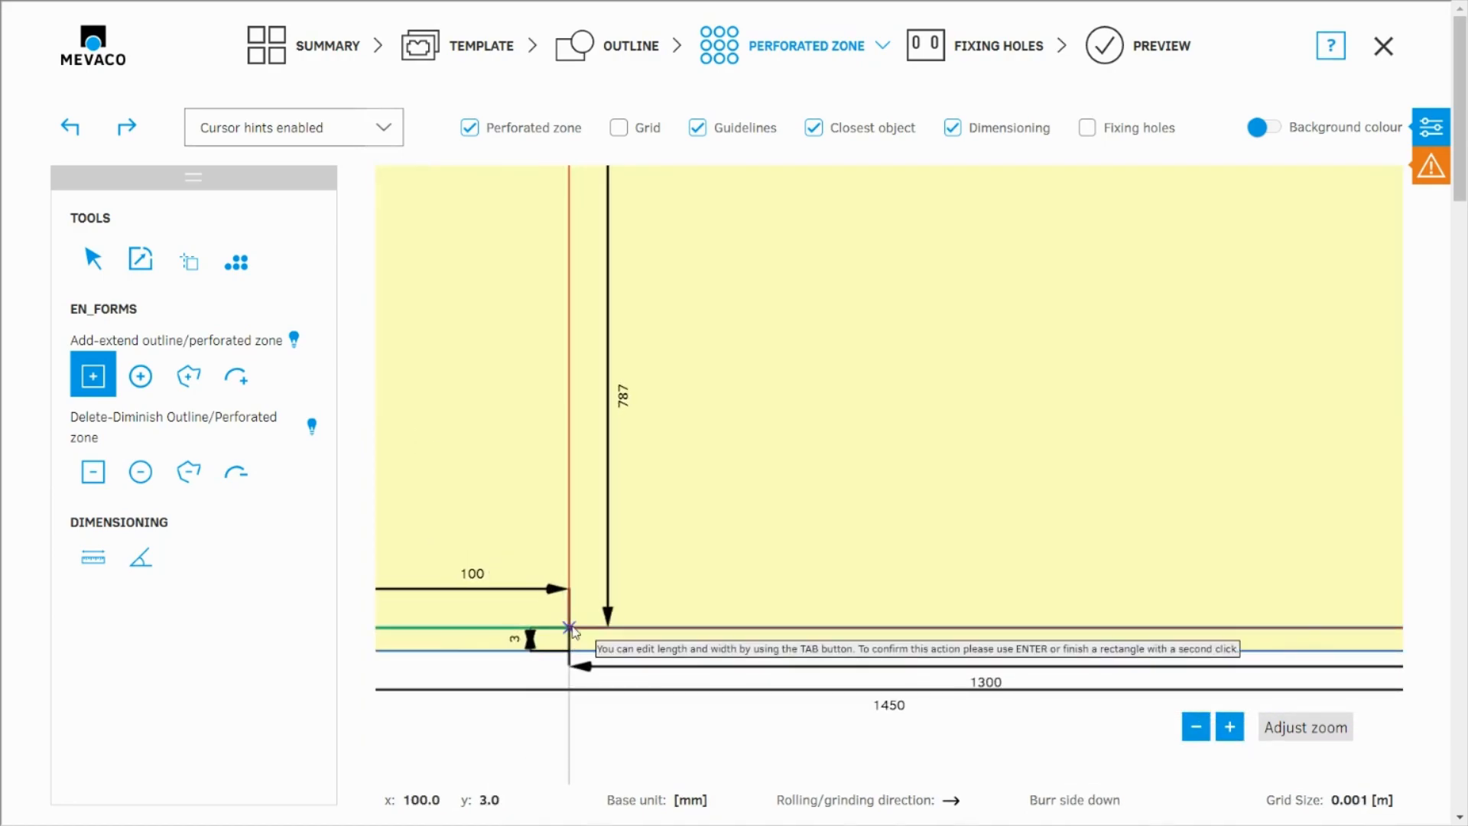
pyautogui.click(570, 626)
pyautogui.scroll(-5, 558, 620)
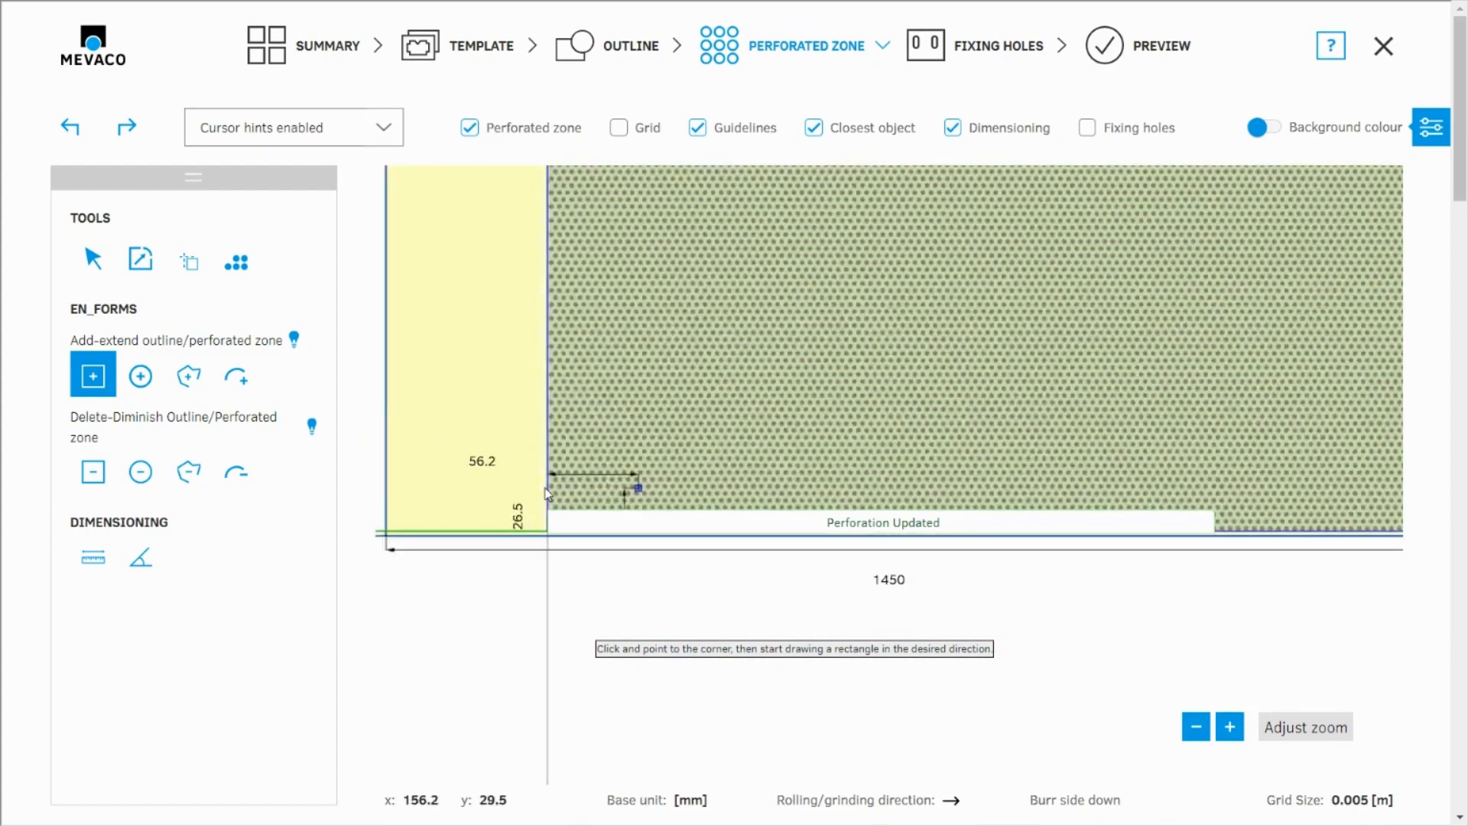
pyautogui.scroll(-4, 556, 659)
pyautogui.scroll(4, 767, 468)
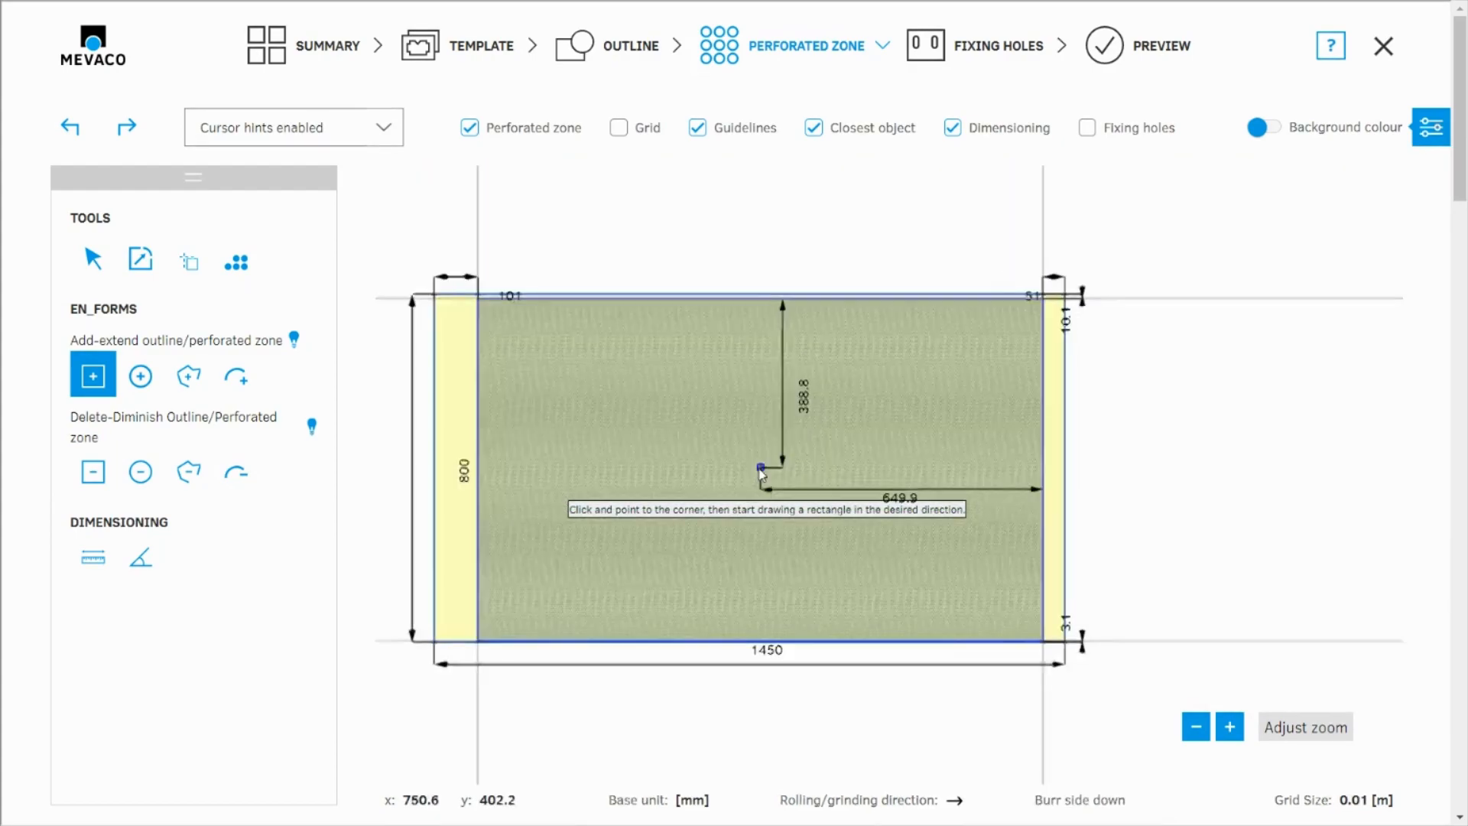
pyautogui.scroll(-1, 1100, 451)
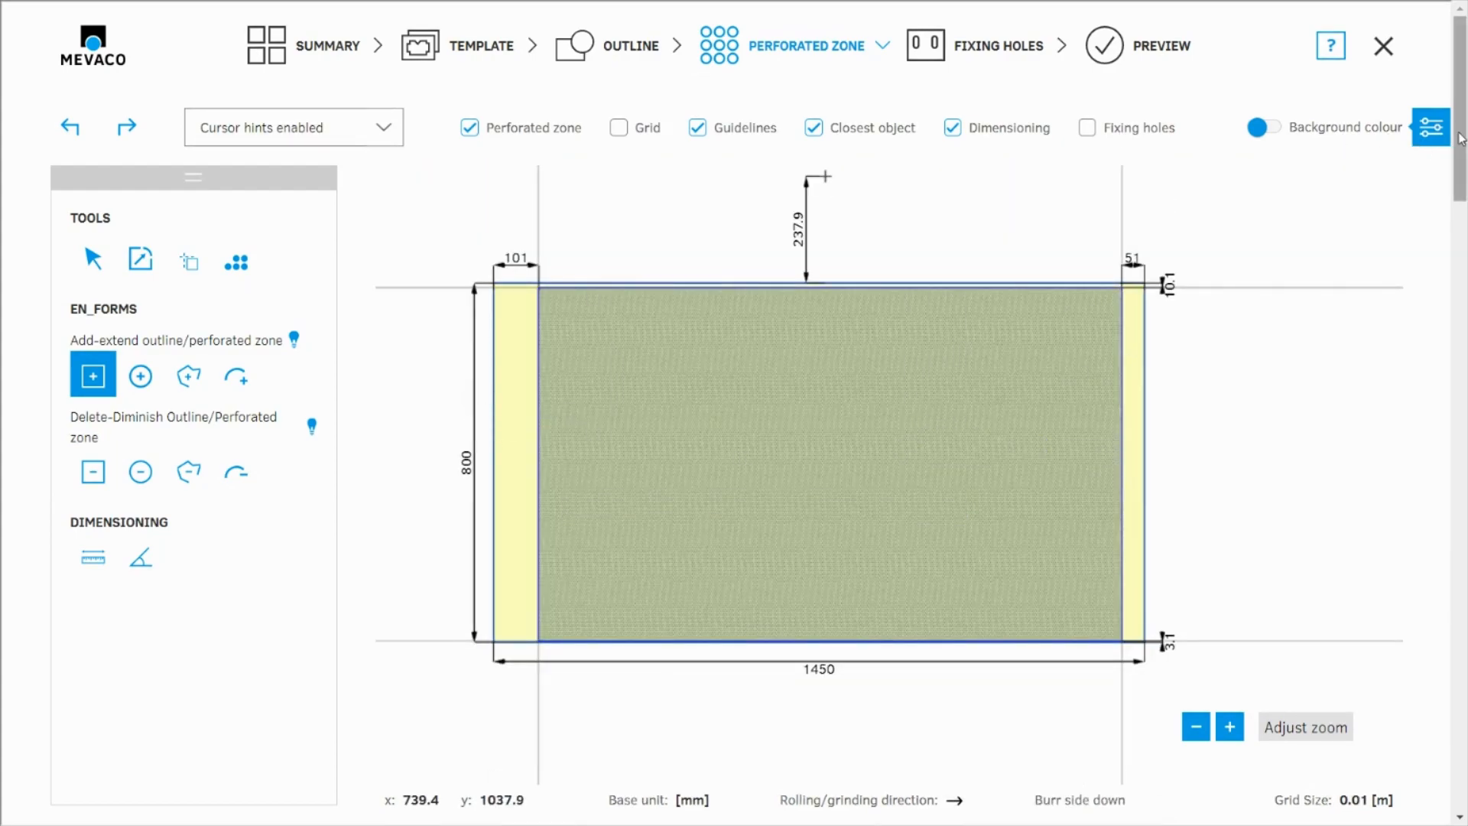
pyautogui.click(1431, 126)
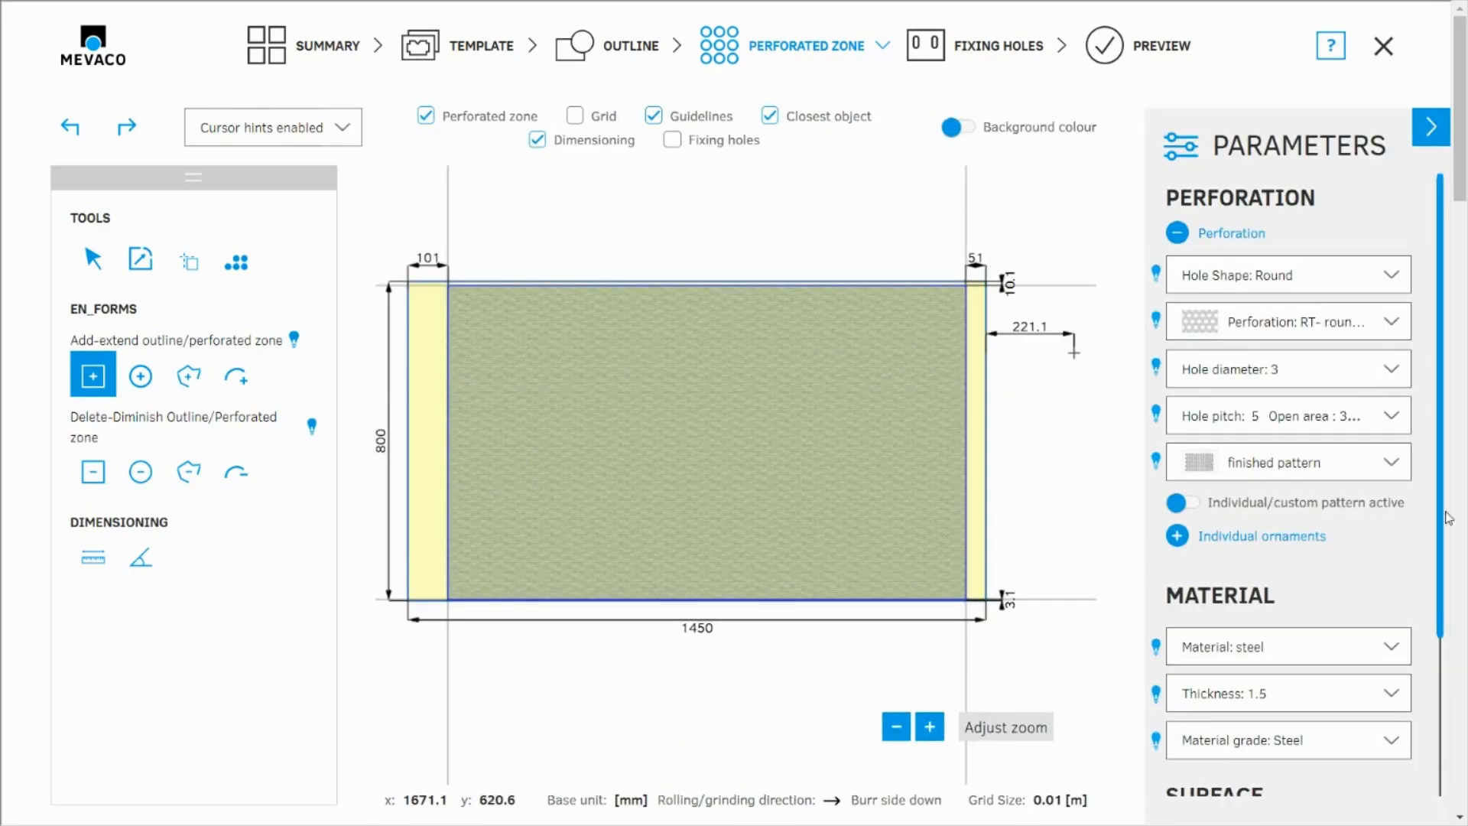
# Move the perforated zone's left edge 100 mm horizontally inward.
pyautogui.click(92, 258)
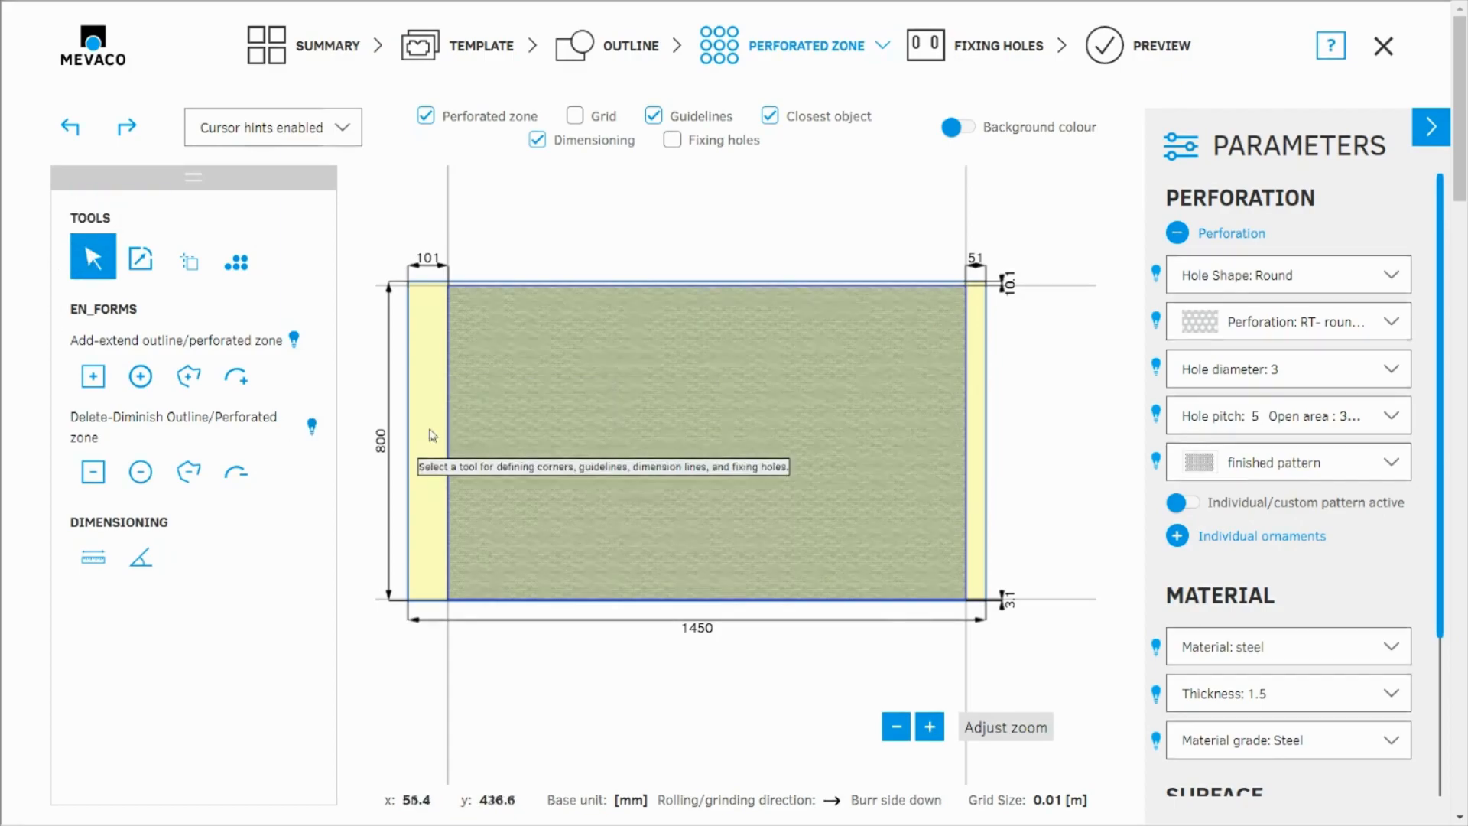
pyautogui.scroll(3, 468, 429)
pyautogui.click(464, 434)
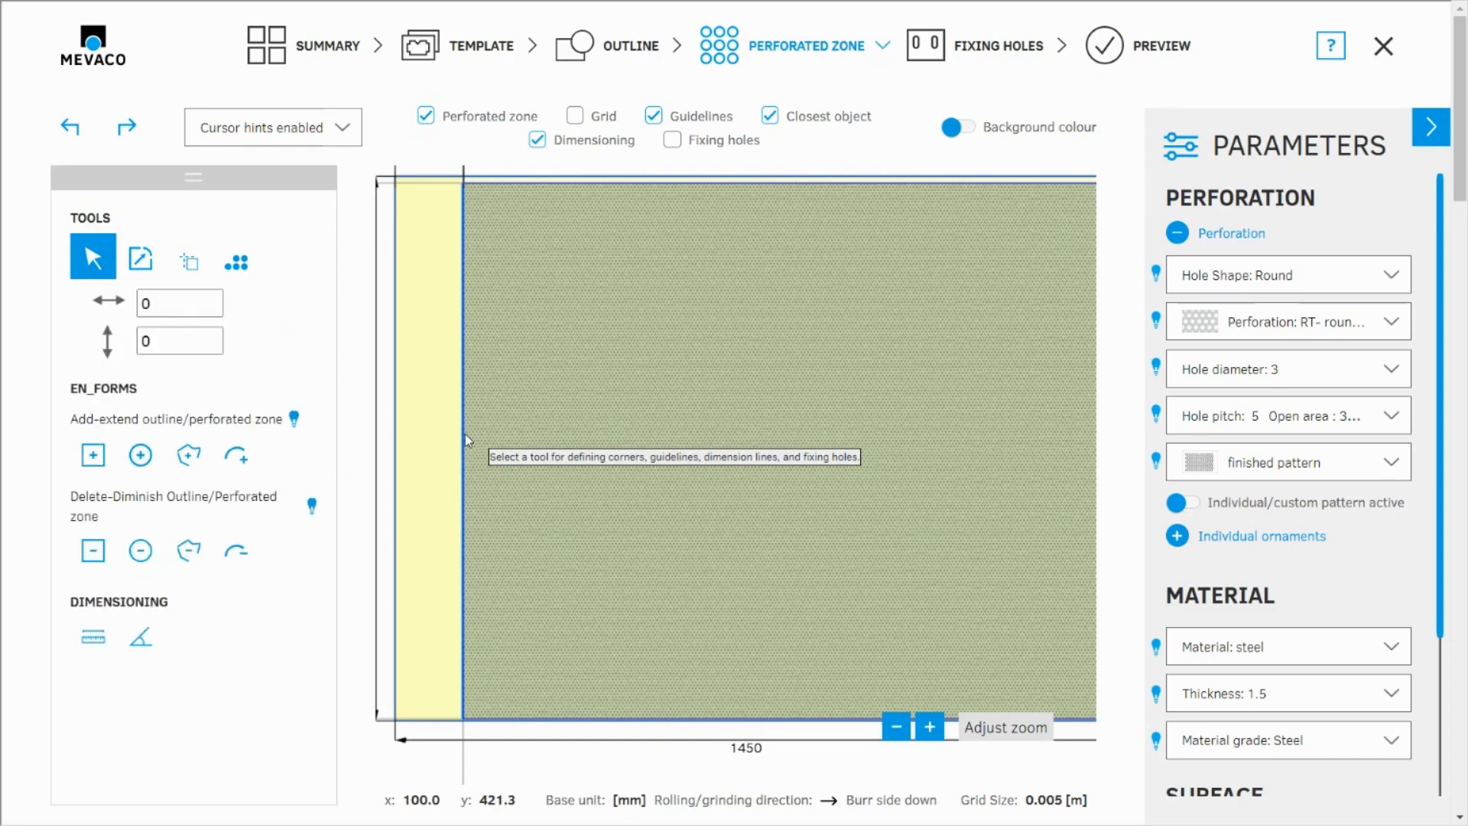
pyautogui.click(179, 306)
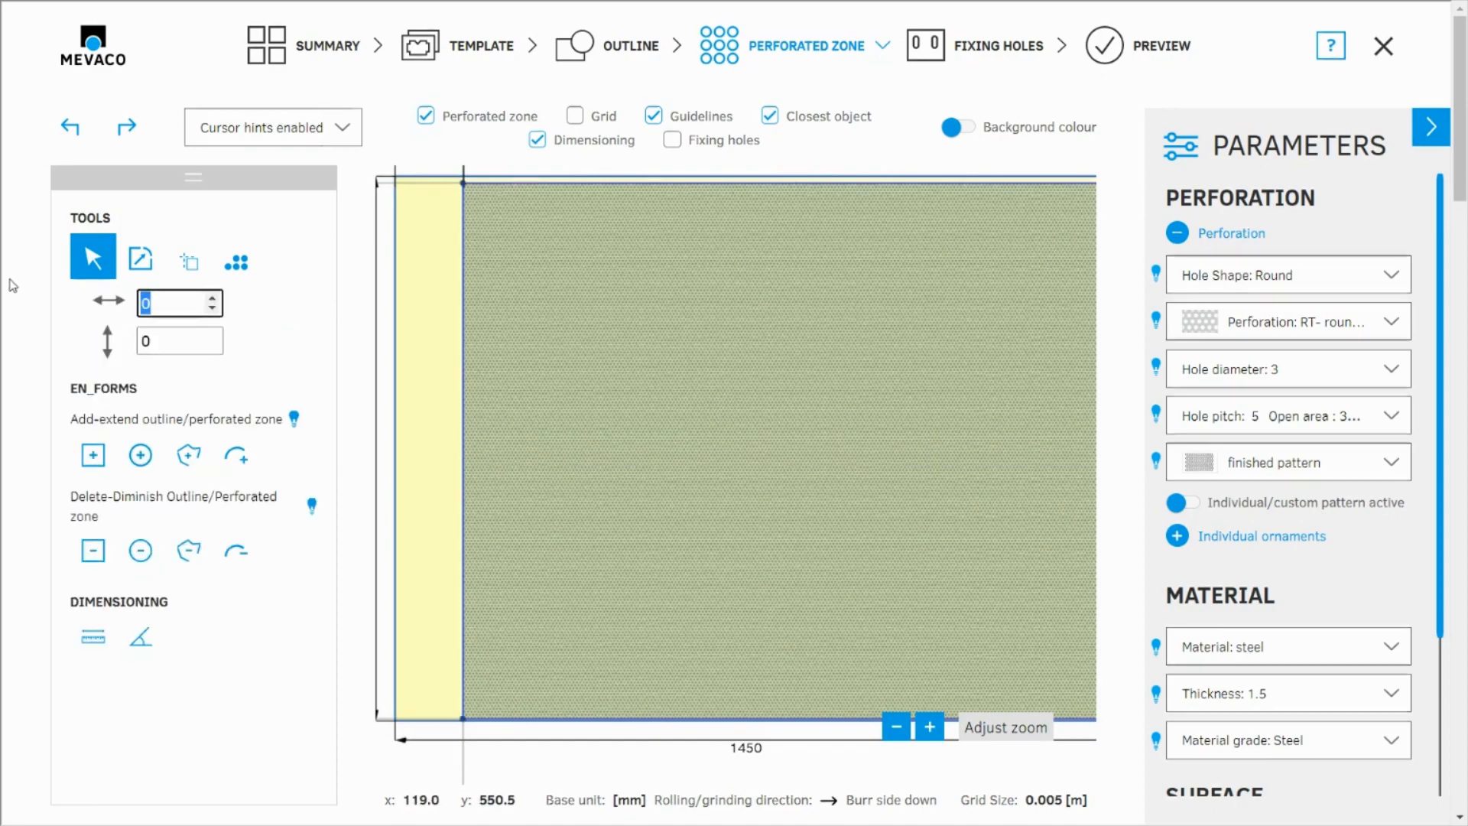
pyautogui.write('100')
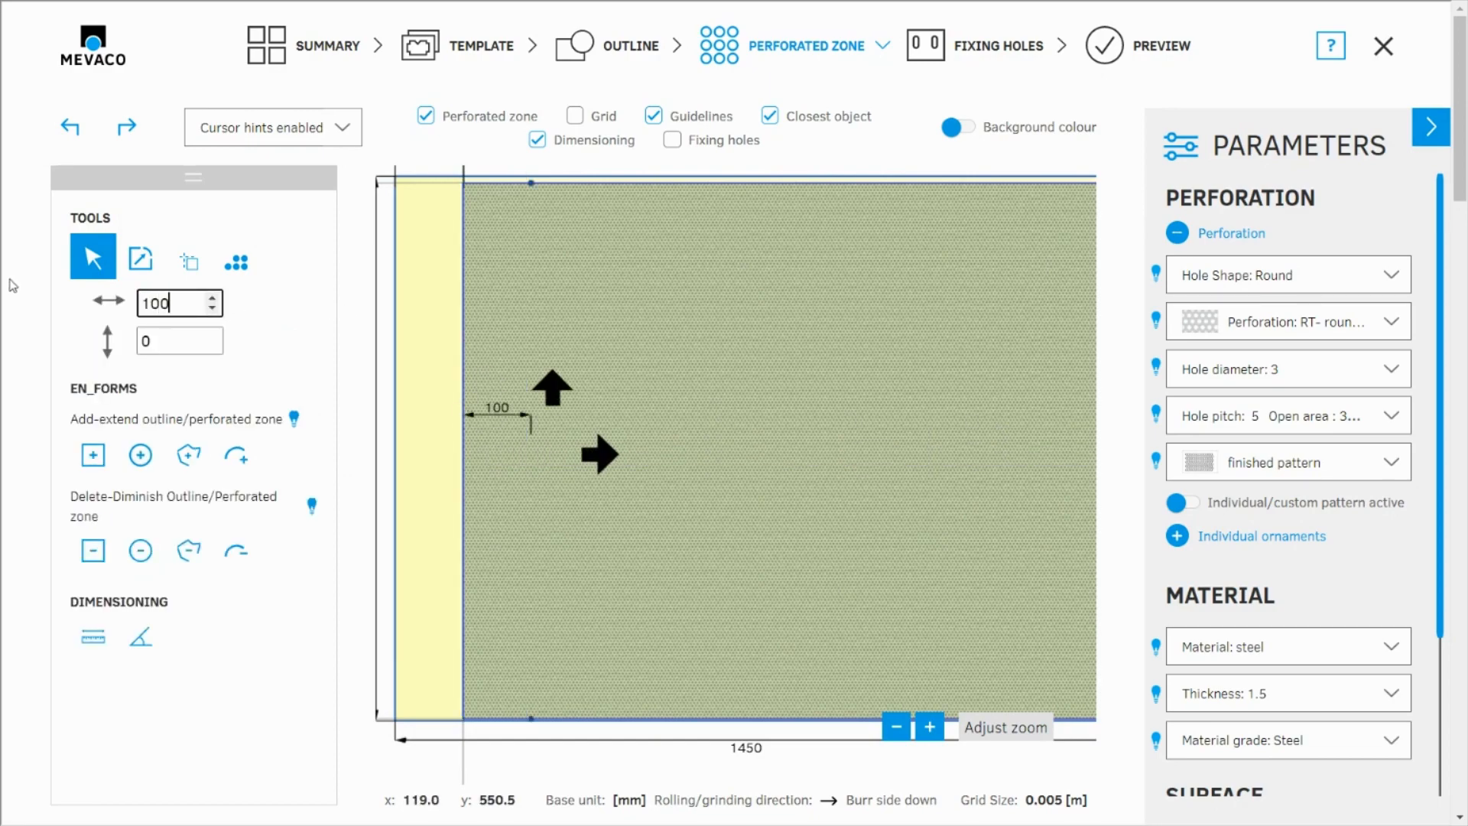
pyautogui.press('Return')
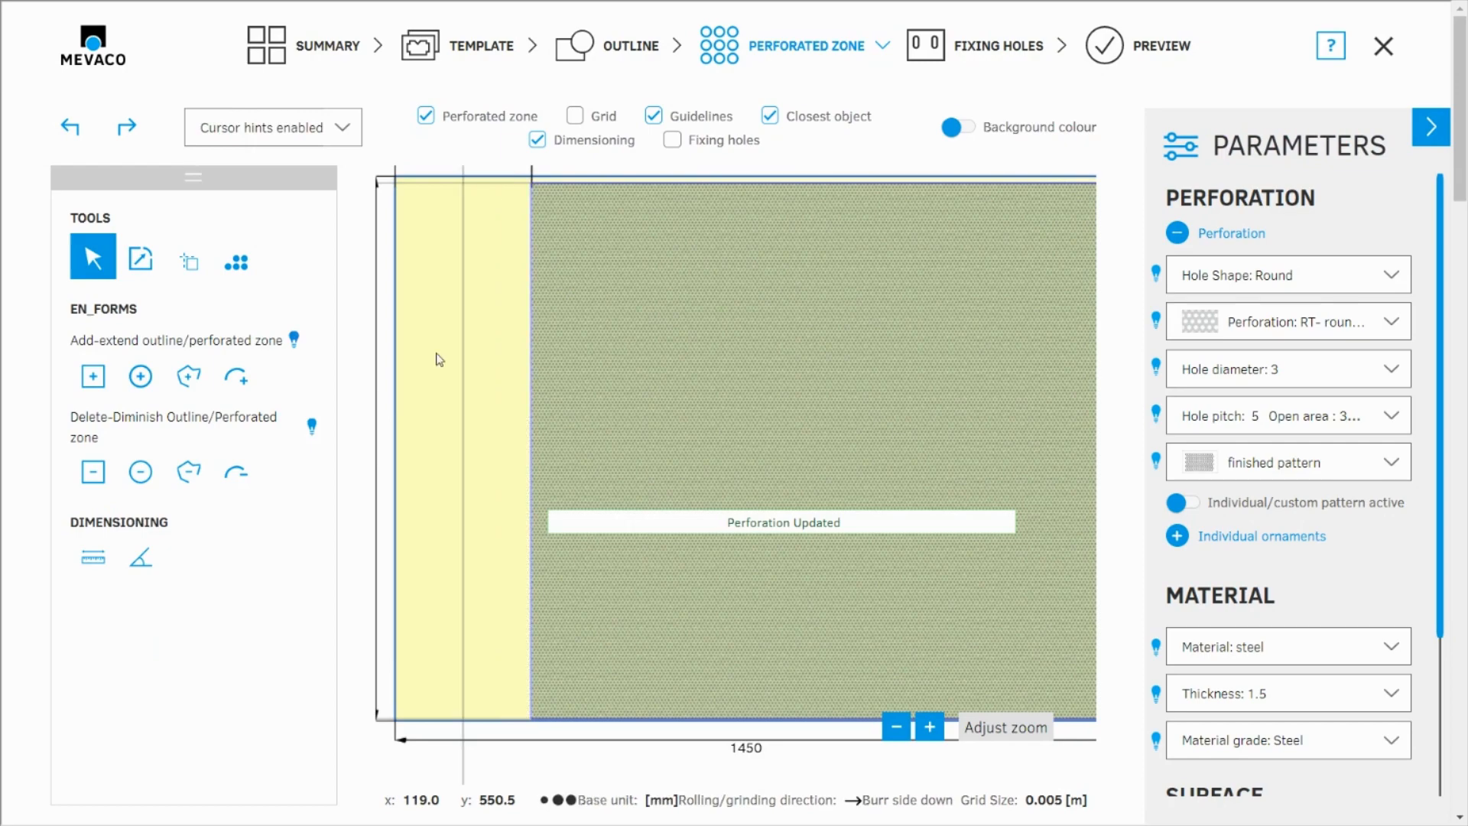
pyautogui.scroll(-5, 515, 232)
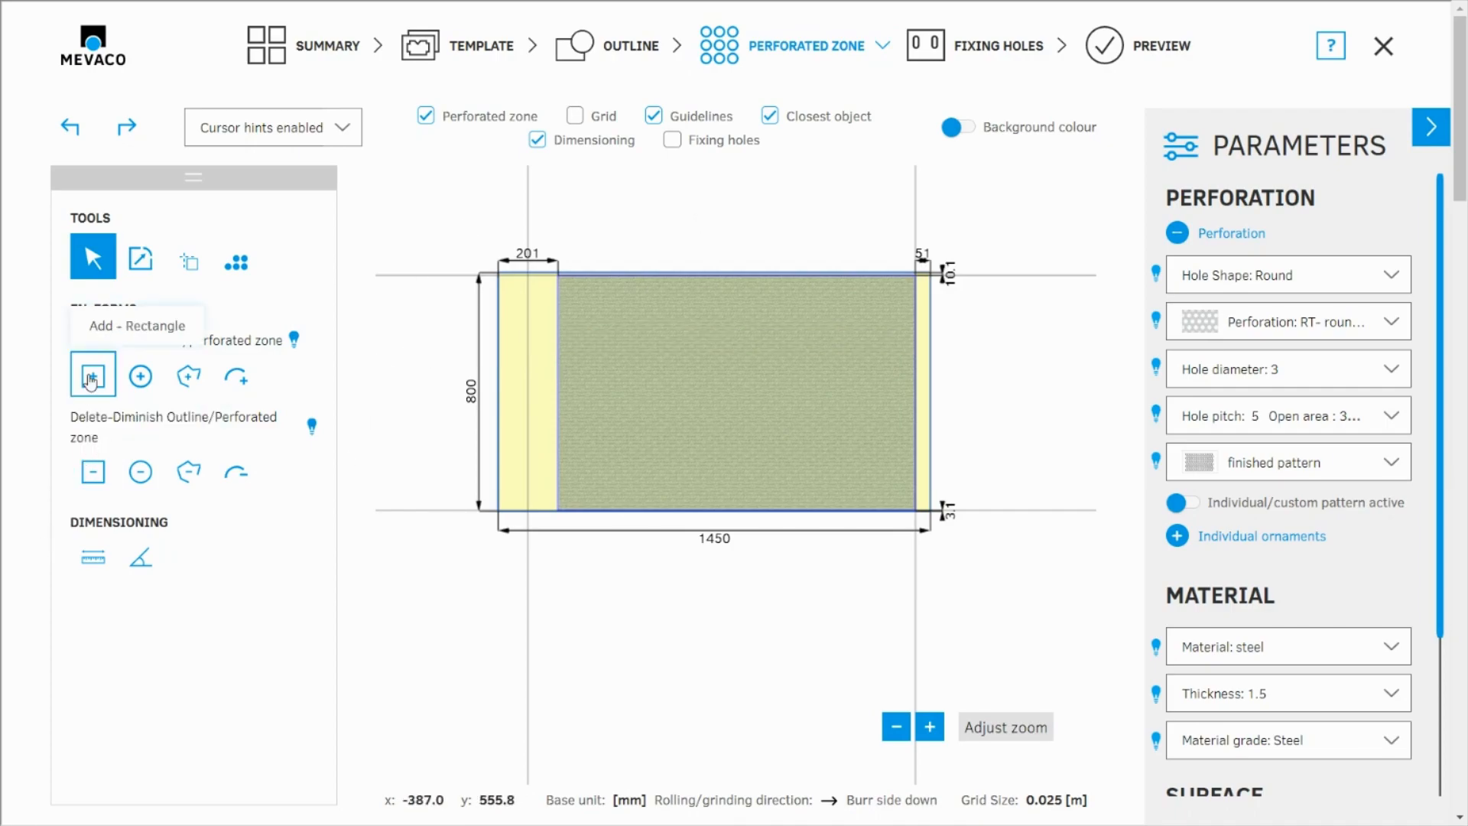
# Extend the perforated zone with a rectangle about 128 by 212 mm projecting outward from the middle of its left edge.
pyautogui.click(92, 376)
pyautogui.scroll(3, 497, 380)
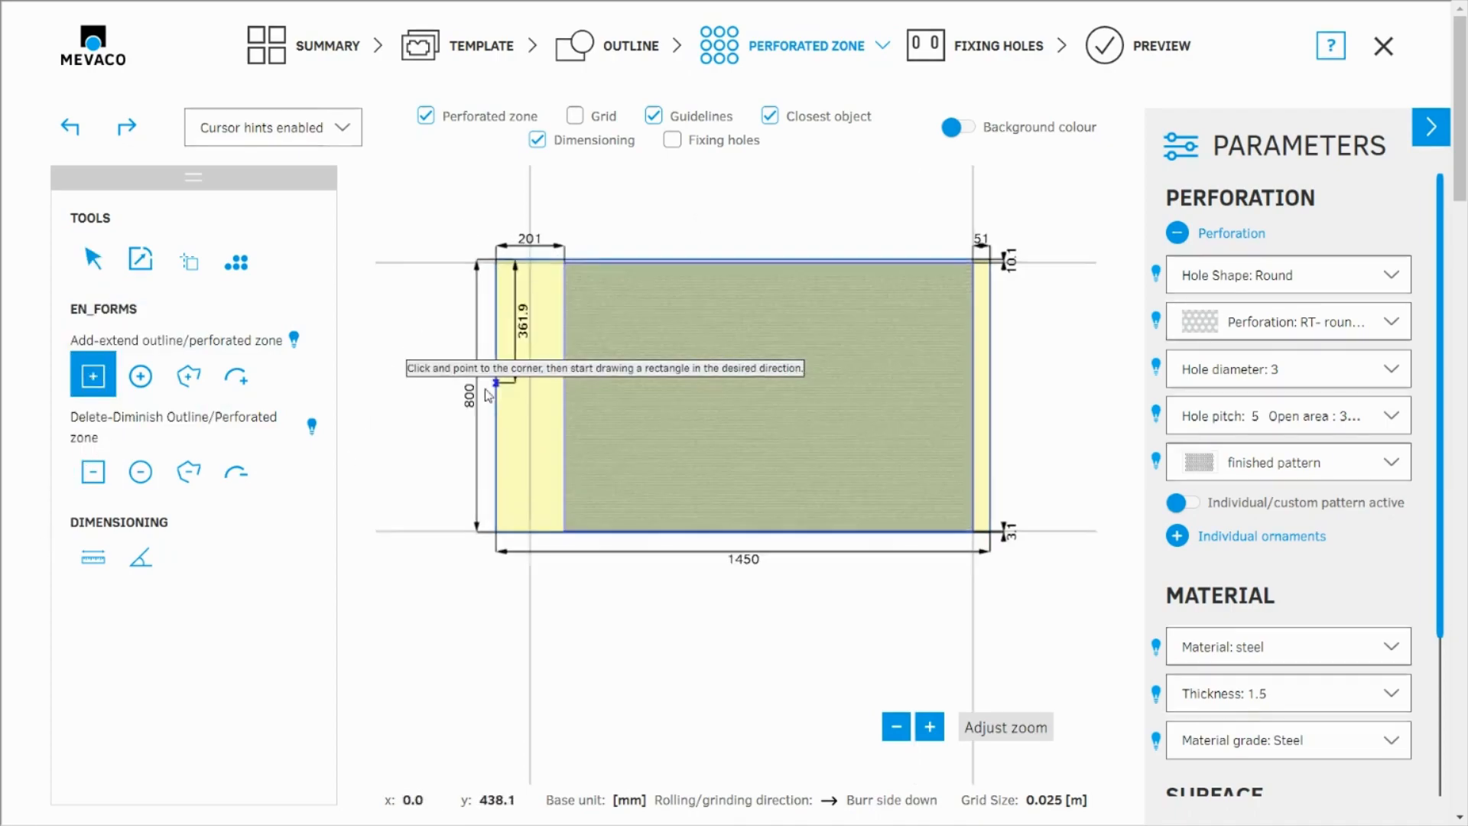
pyautogui.scroll(5, 577, 352)
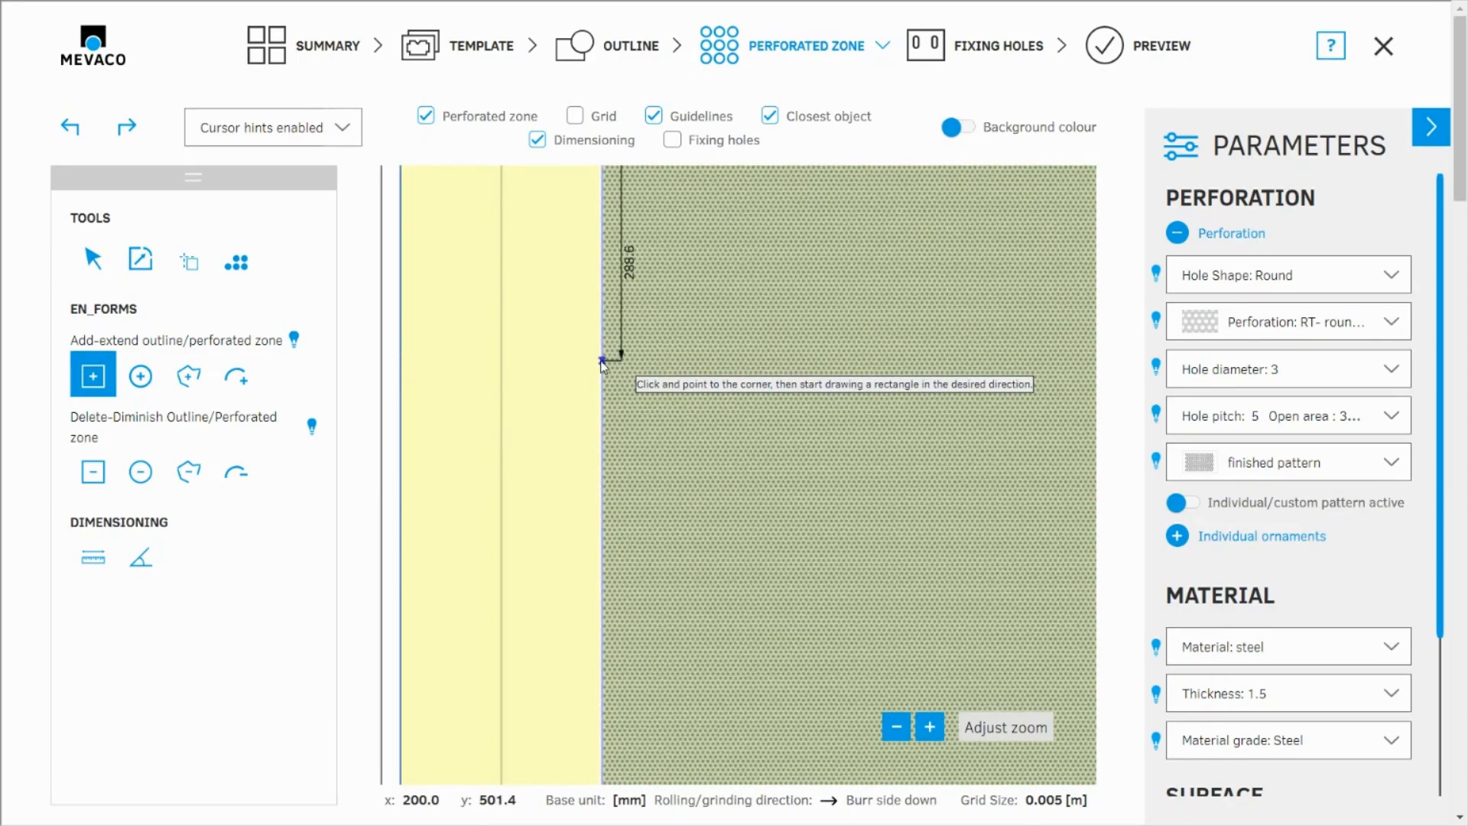
pyautogui.click(603, 361)
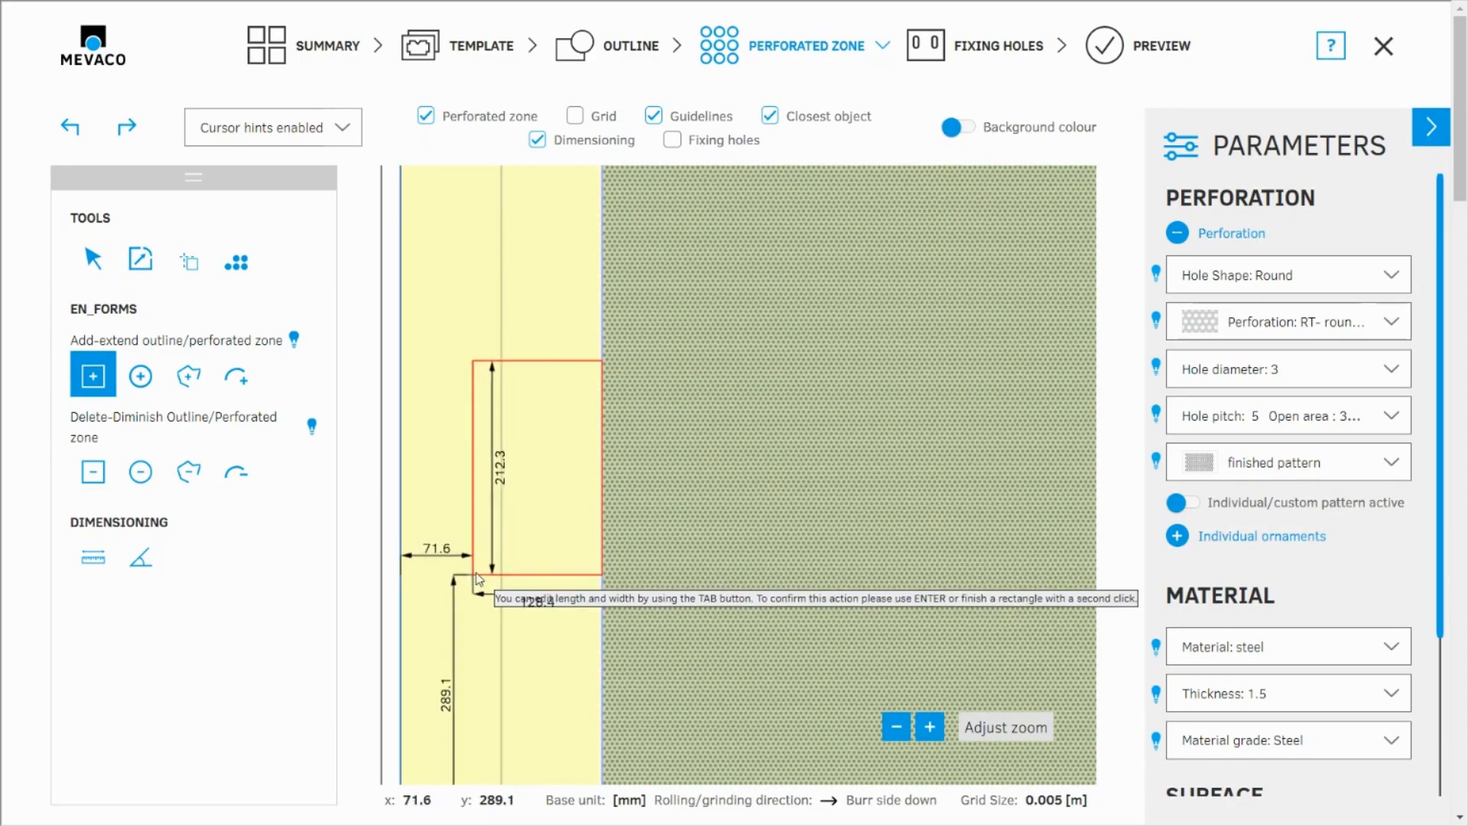
pyautogui.click(474, 574)
pyautogui.scroll(-3, 522, 519)
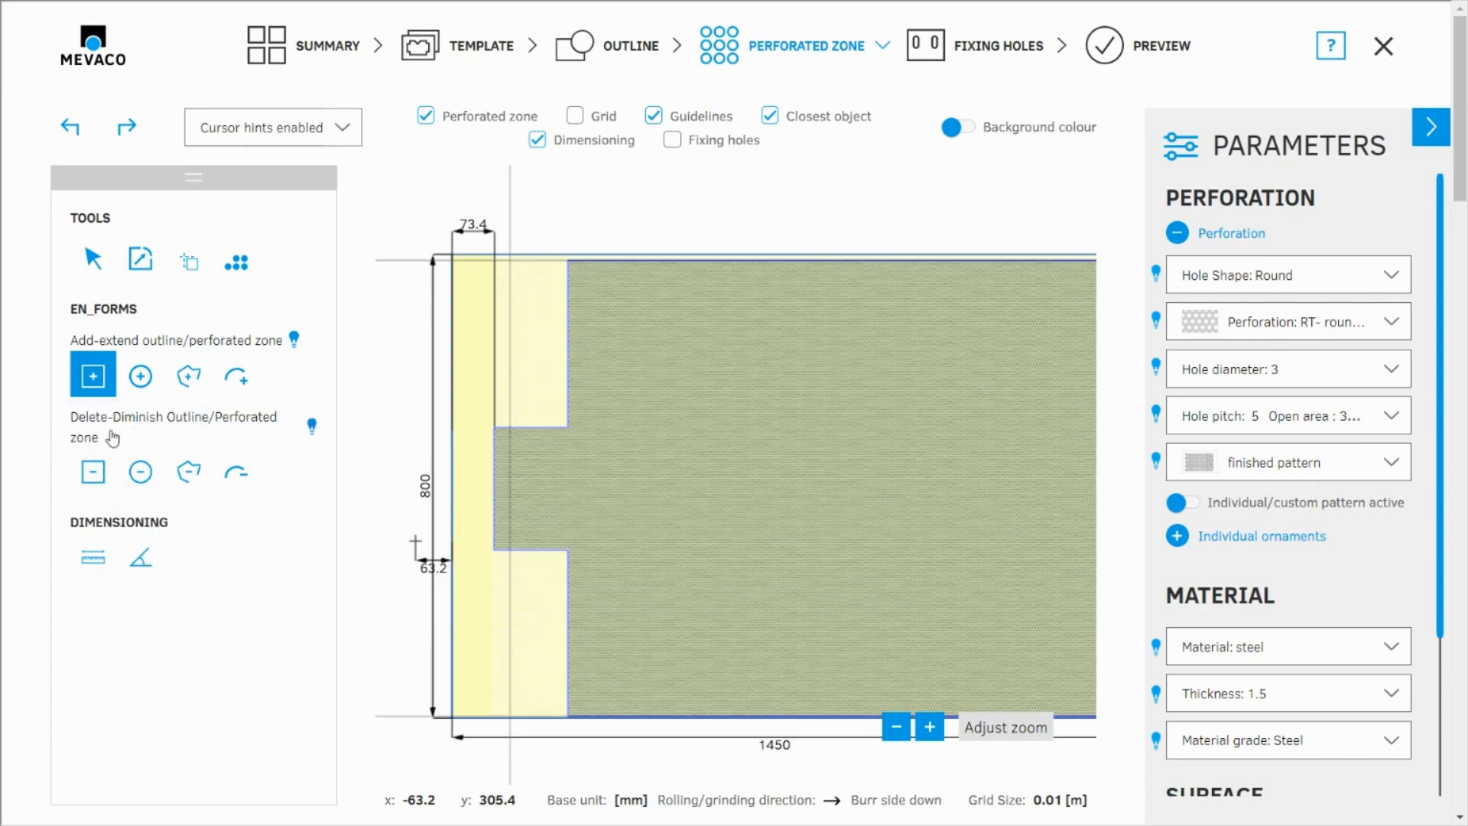
# Cut a rectangular area about 128 by 135 mm out of the perforated zone near its upper-left corner.
pyautogui.click(93, 483)
pyautogui.click(619, 352)
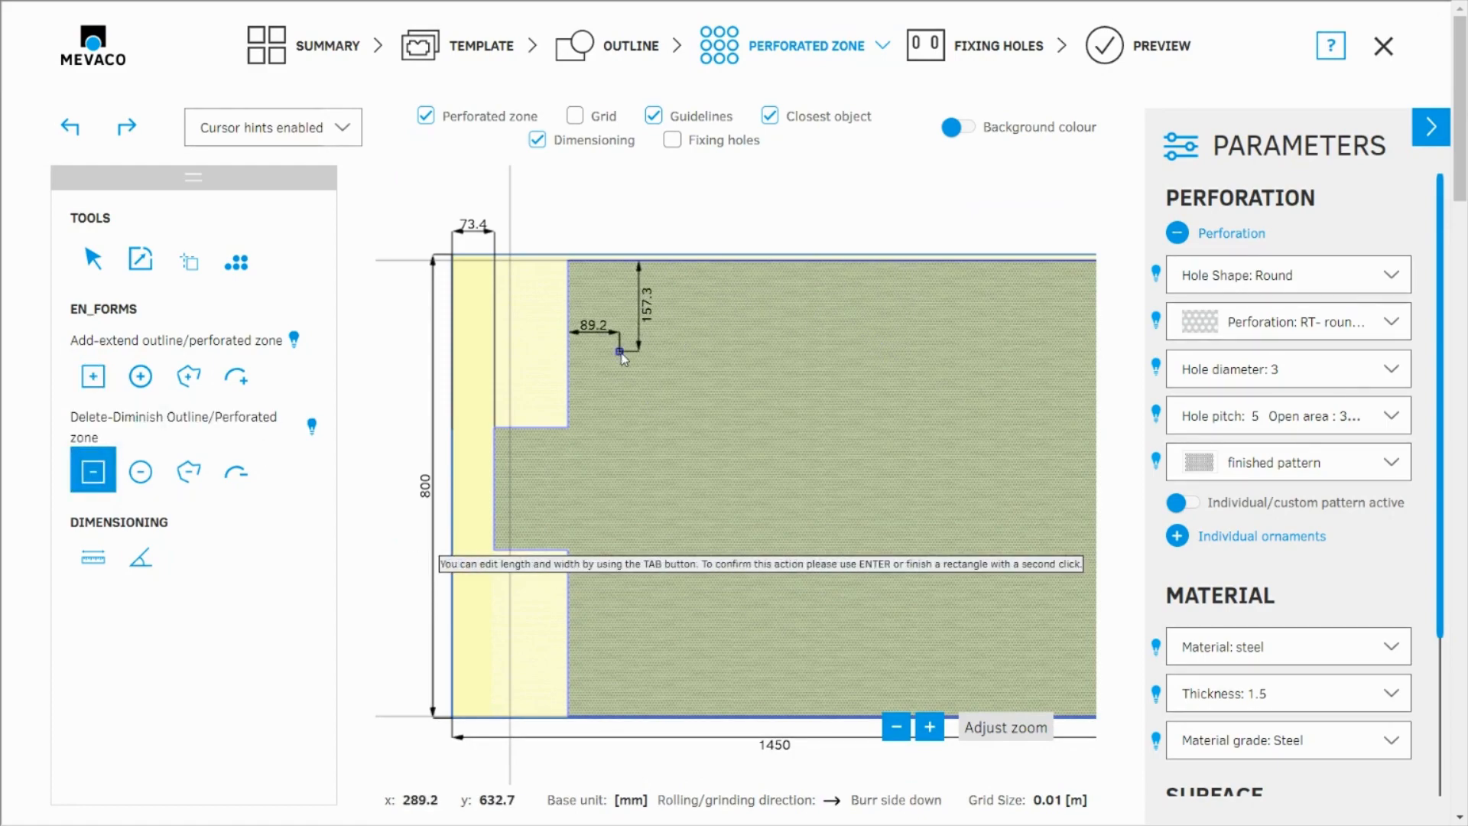
pyautogui.click(692, 428)
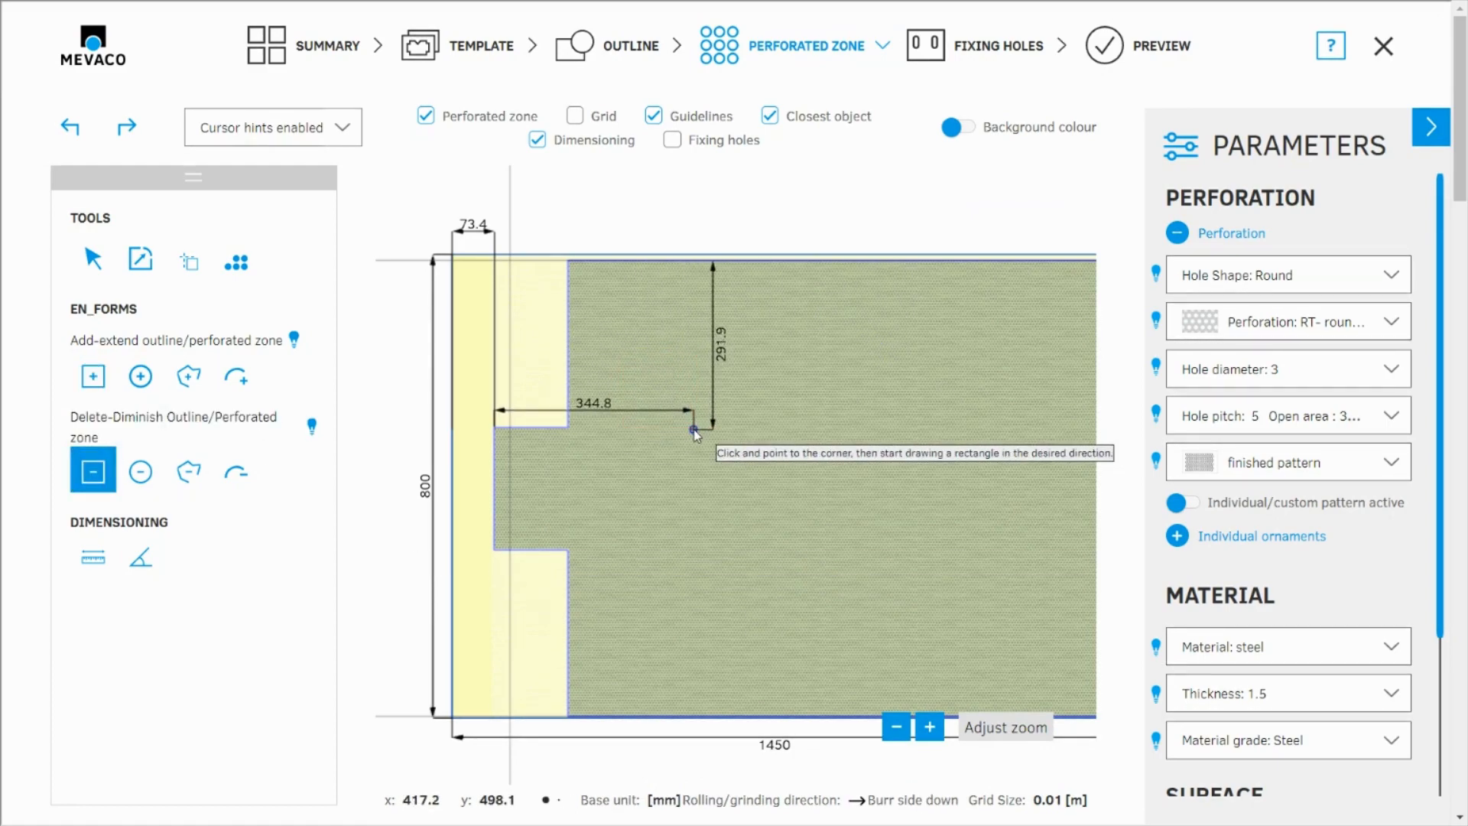
# Cut a circular area out of the perforated zone near its upper-right corner.
pyautogui.click(144, 470)
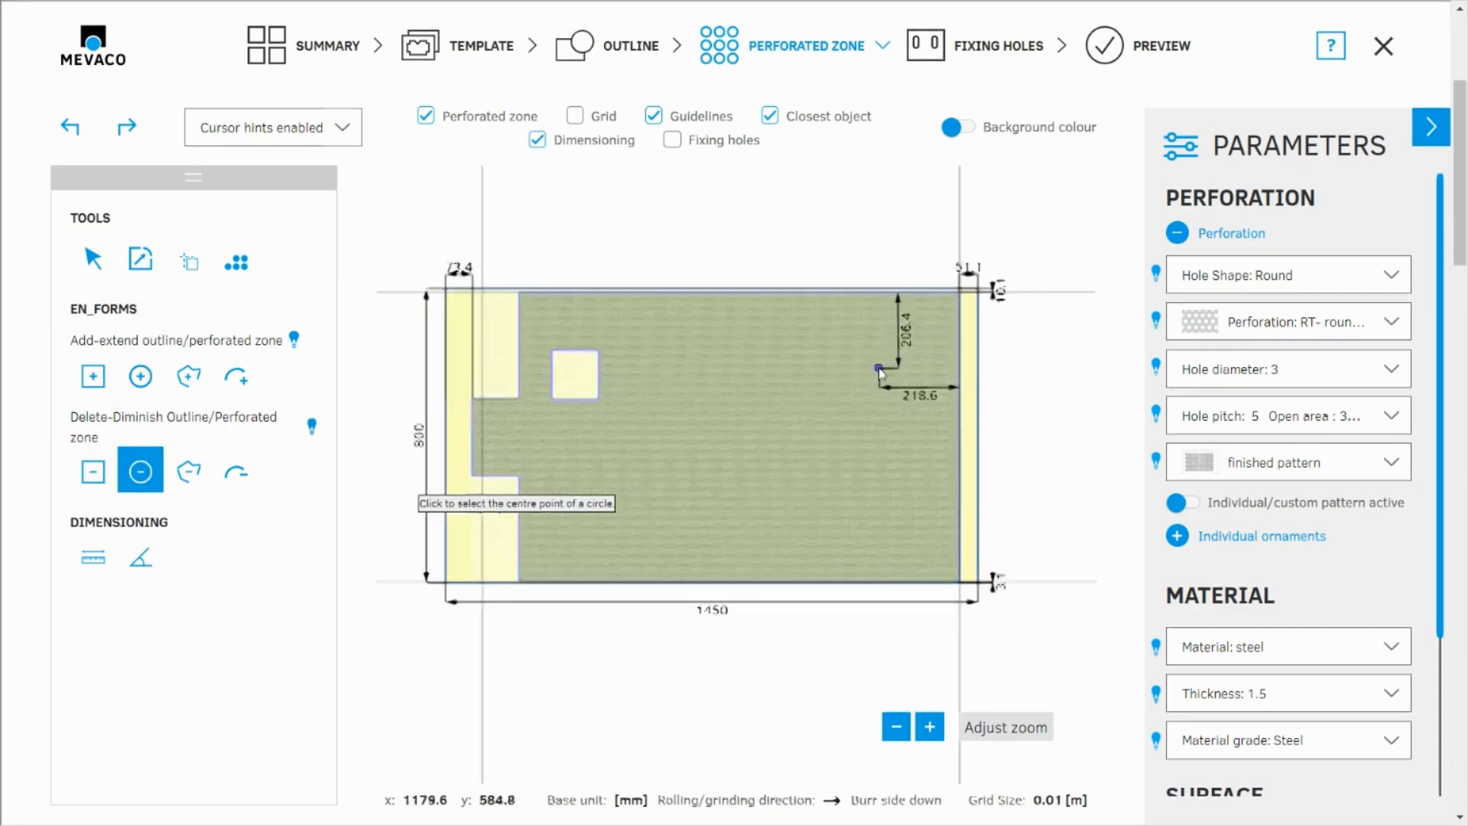
pyautogui.scroll(2, 880, 369)
pyautogui.click(847, 384)
pyautogui.click(889, 351)
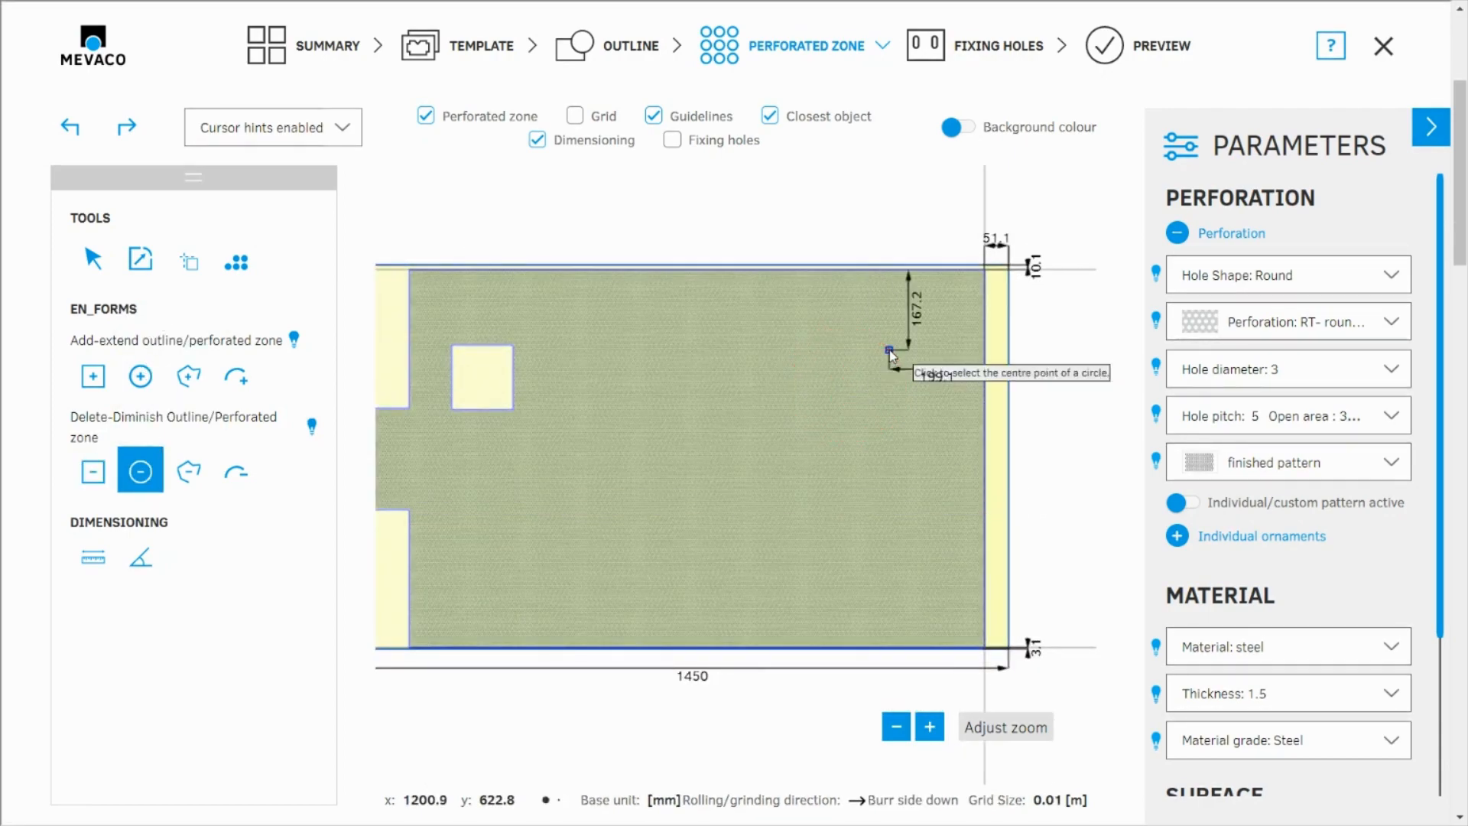
# Cut an arc segment about 147 mm high along the perforated zone's lower edge, from its lower-left corner to its lower-right corner.
pyautogui.click(243, 480)
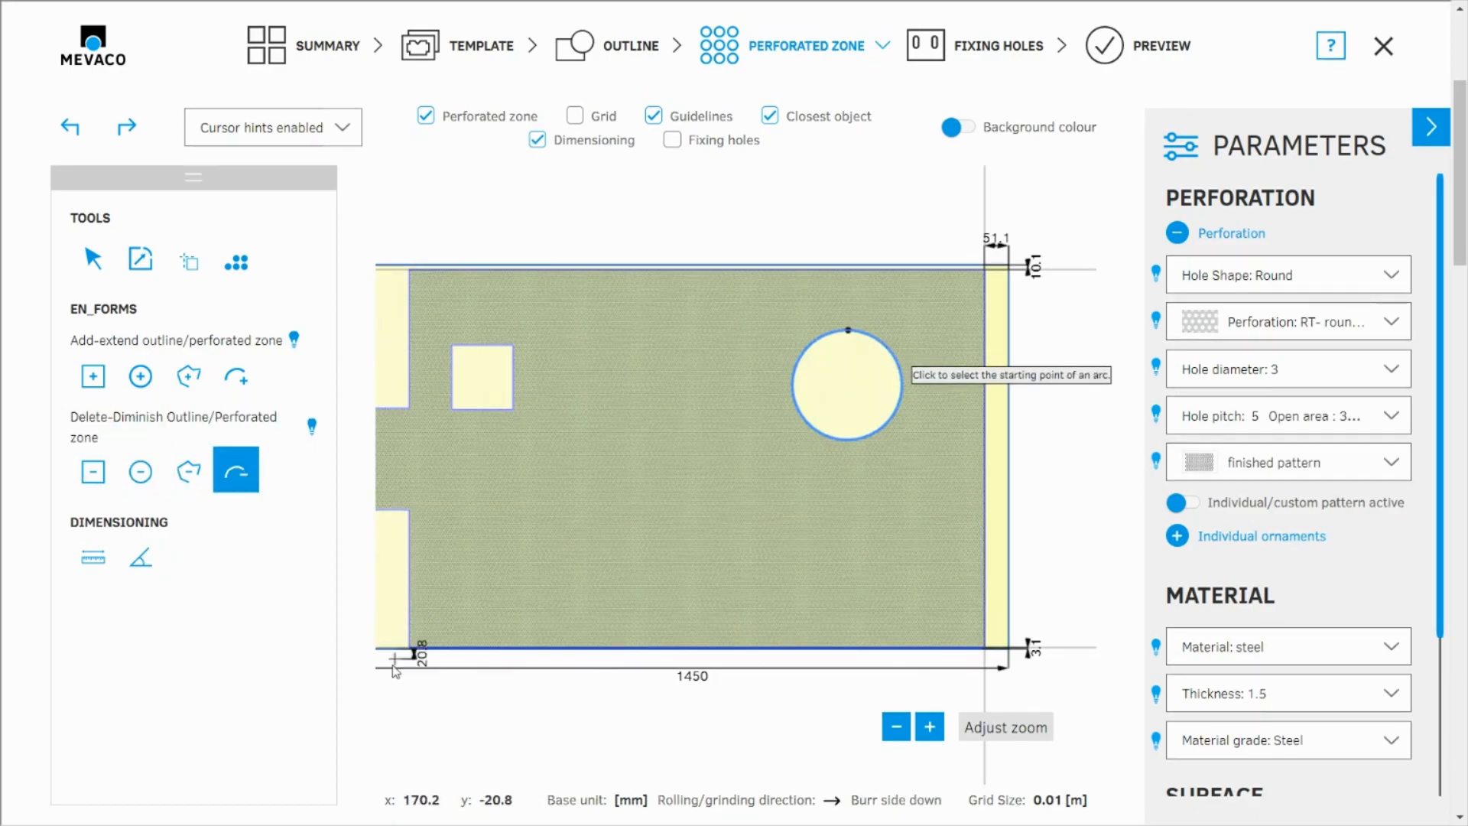
pyautogui.scroll(3, 413, 667)
pyautogui.scroll(3, 434, 632)
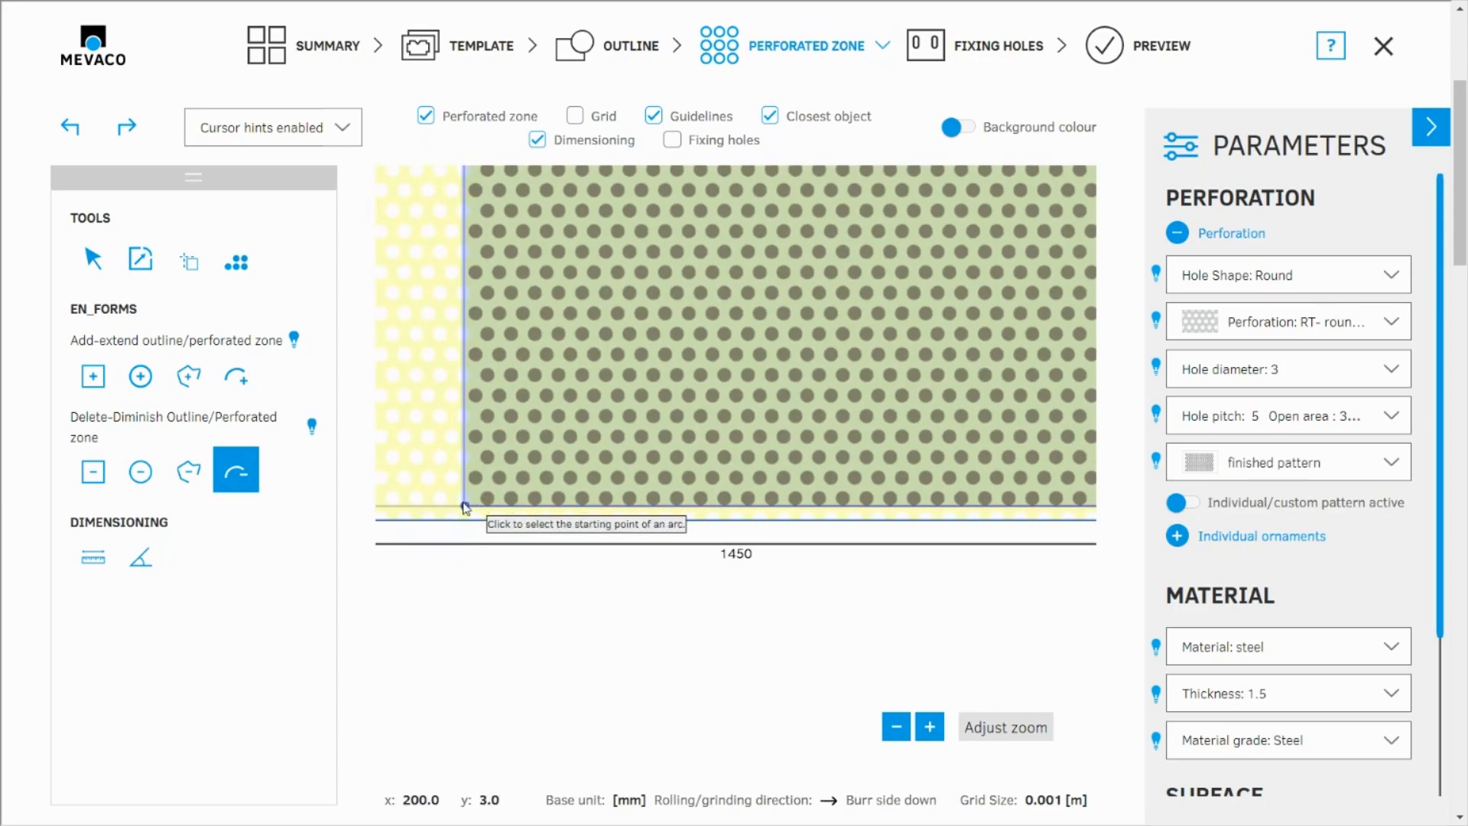
pyautogui.scroll(-6, 462, 429)
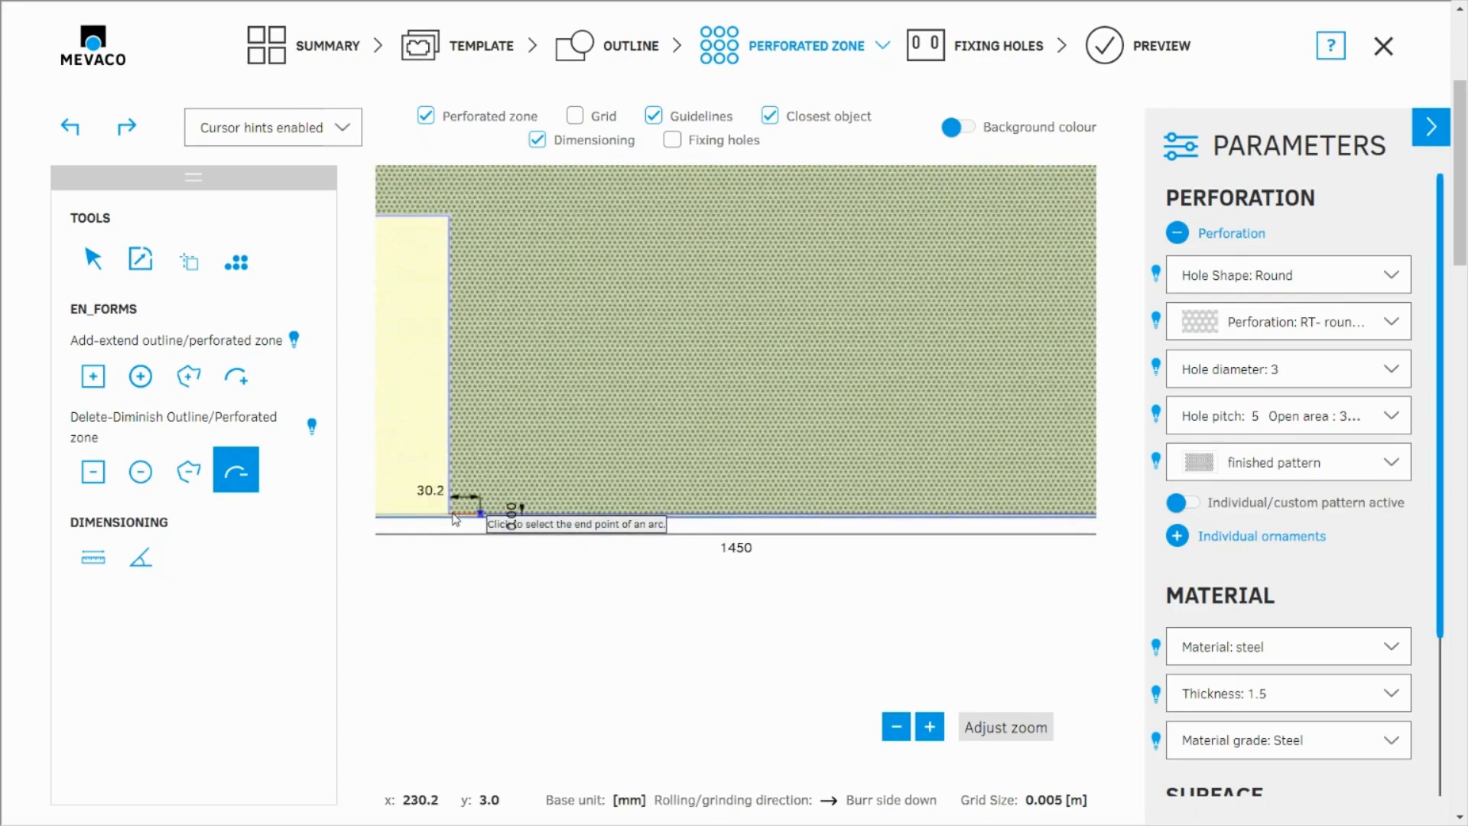
pyautogui.scroll(5, 764, 505)
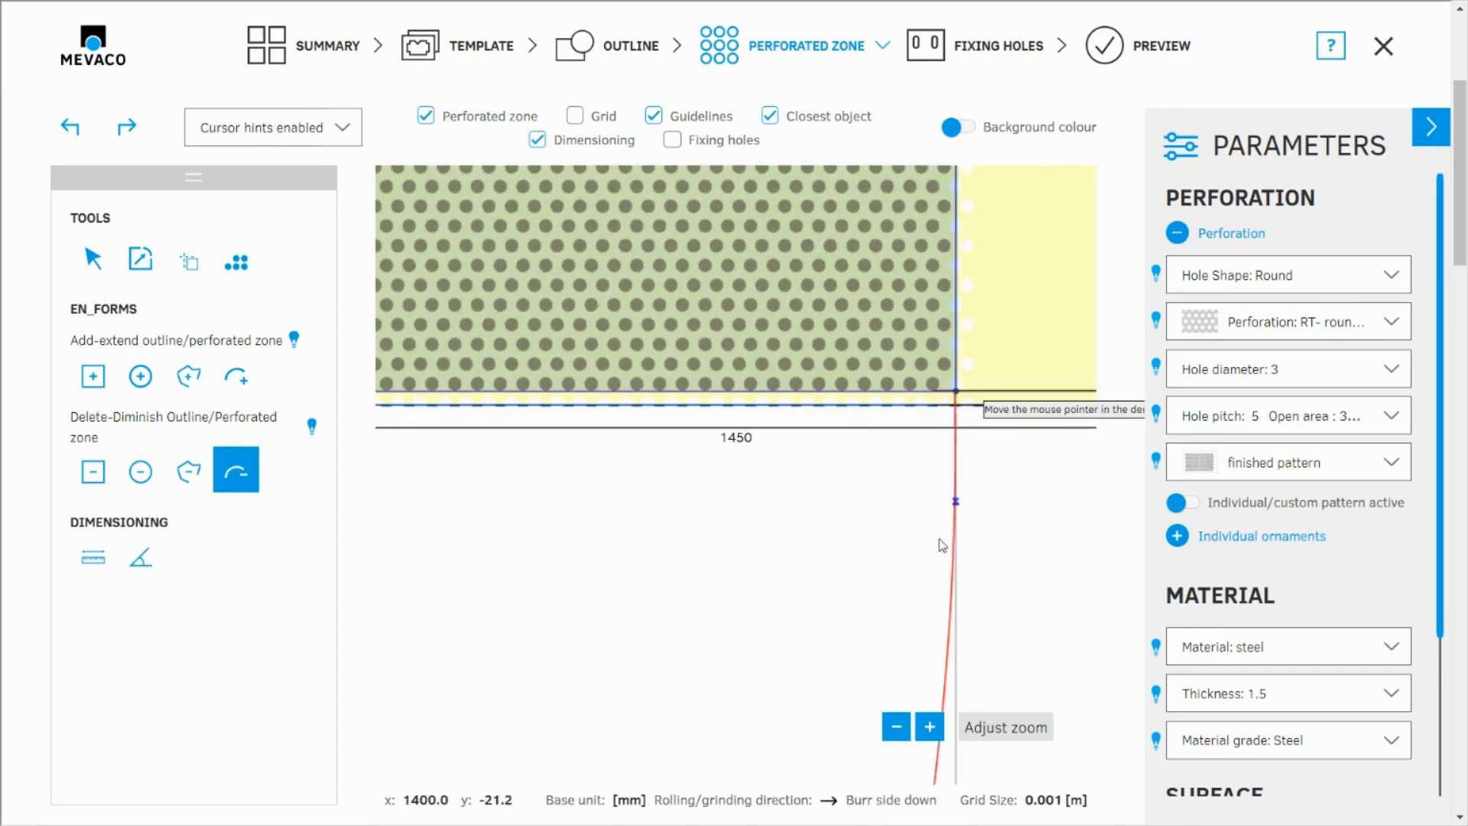
pyautogui.scroll(-3, 1019, 499)
pyautogui.scroll(-4, 1019, 498)
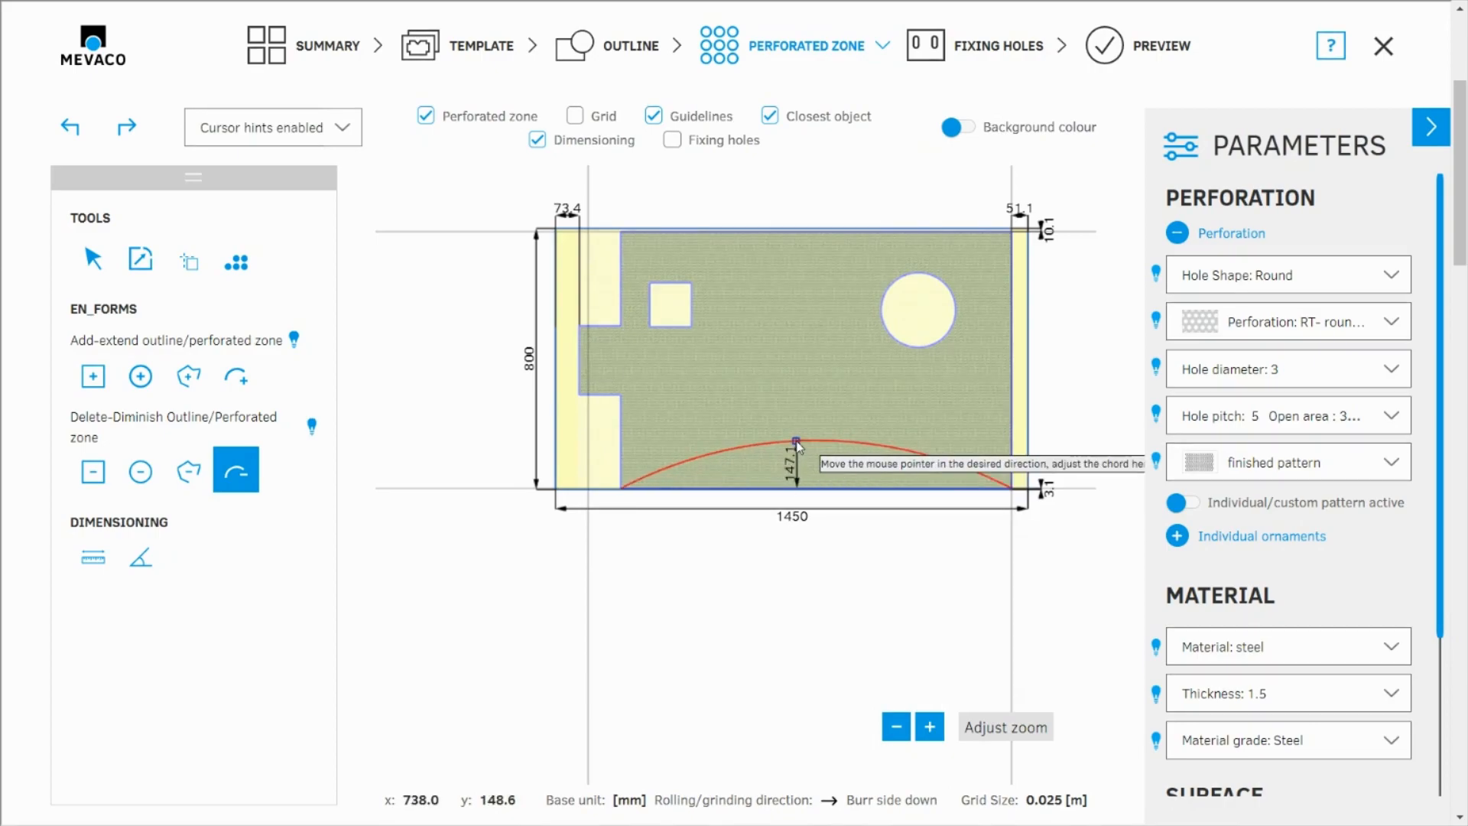
pyautogui.click(796, 443)
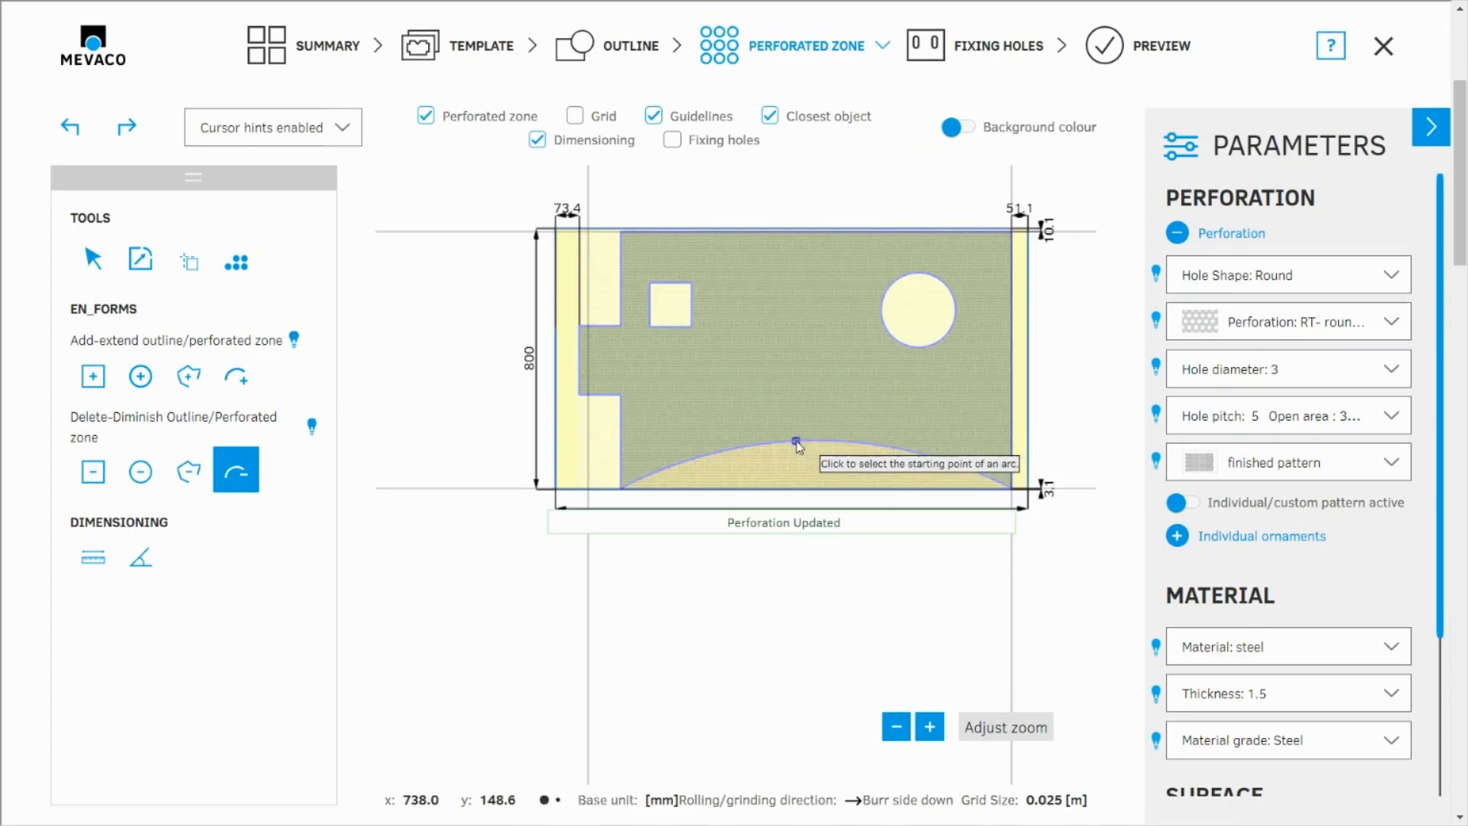
# Cut a five-sided polyline notch into the perforated zone's upper edge between the square and circular cutouts, reaching about 330 mm below the panel's upper edge.
pyautogui.click(189, 471)
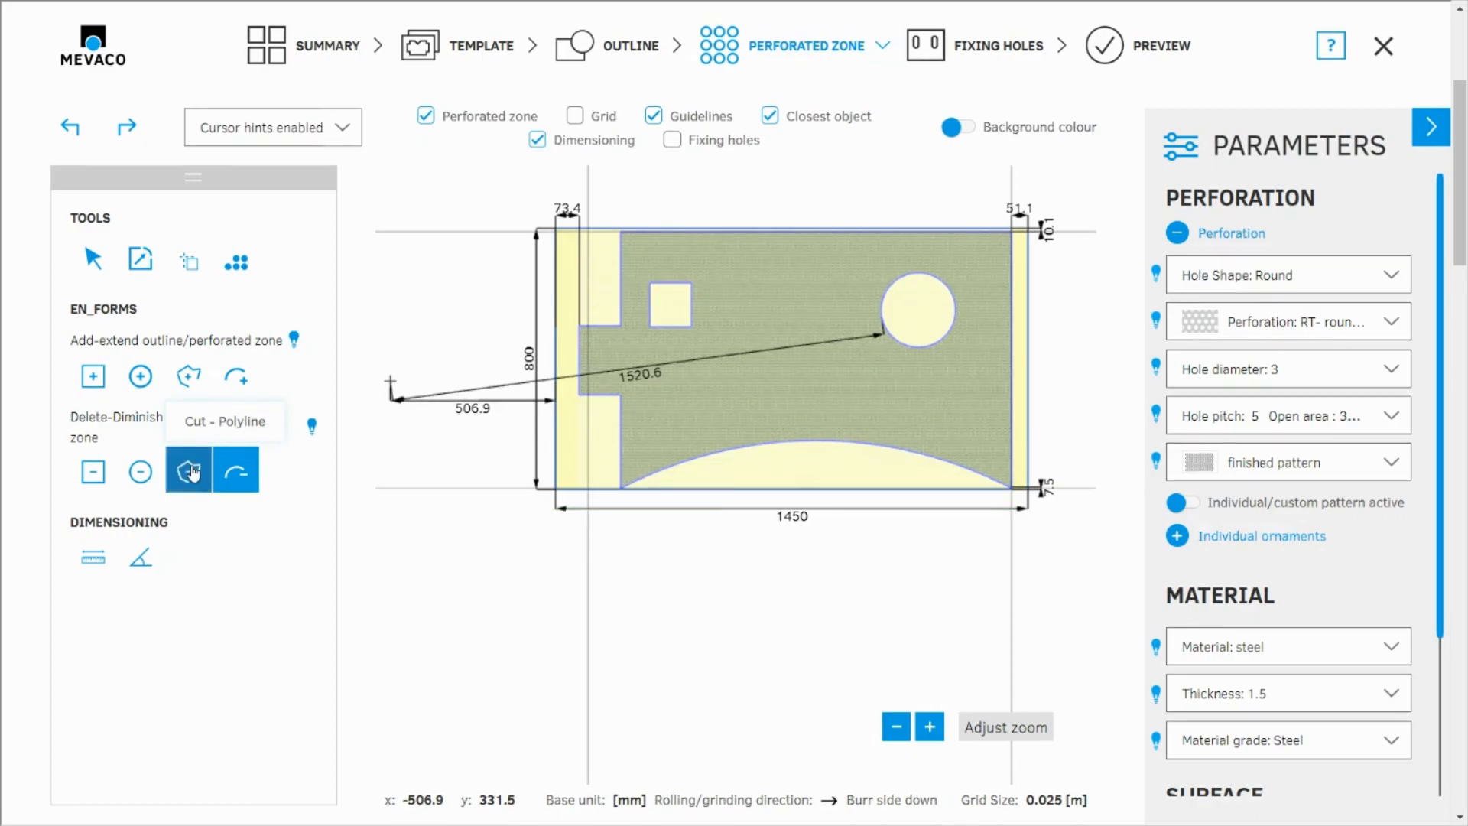
pyautogui.scroll(4, 722, 264)
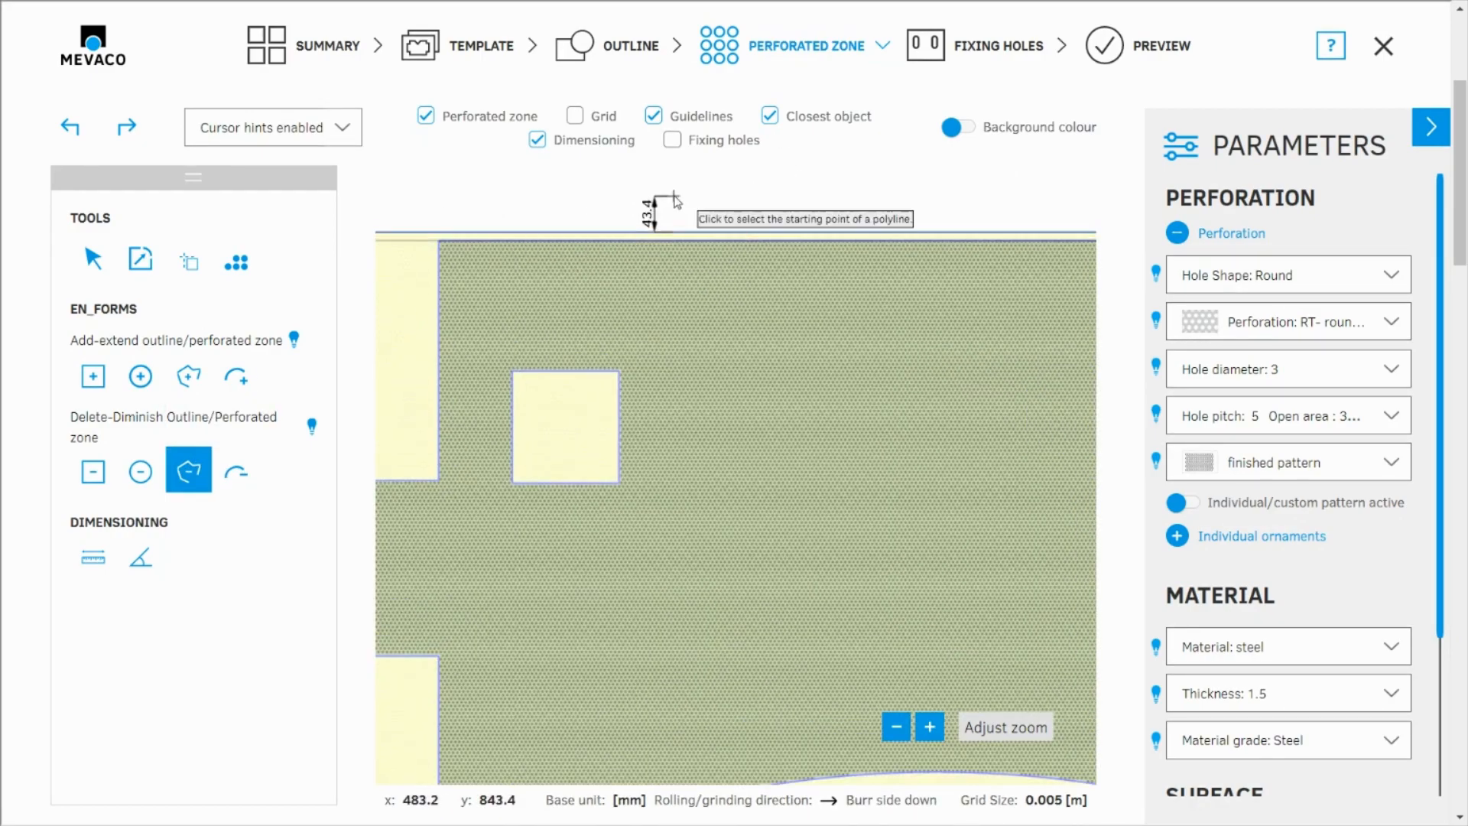
pyautogui.click(717, 448)
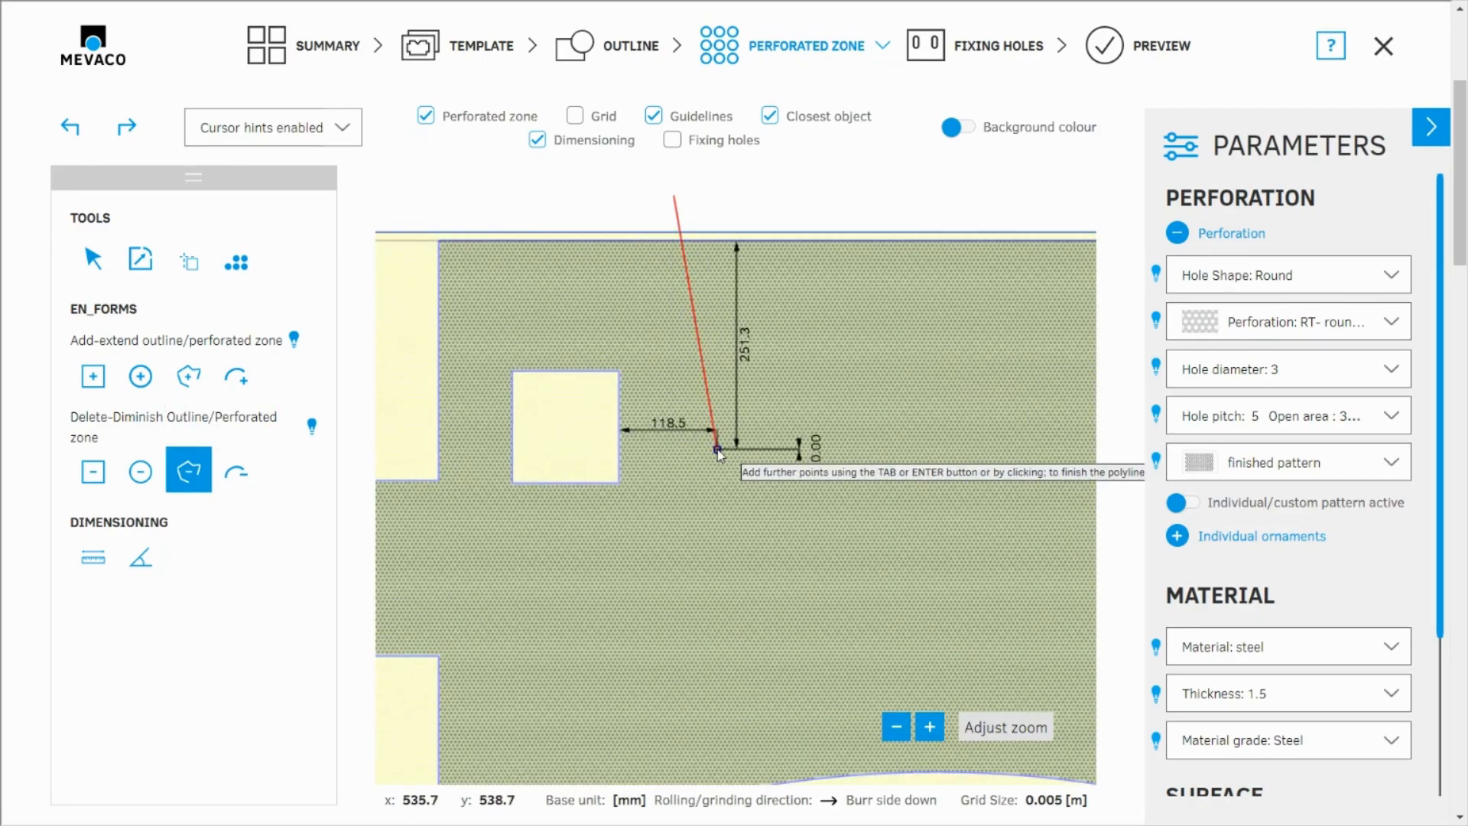
pyautogui.click(885, 505)
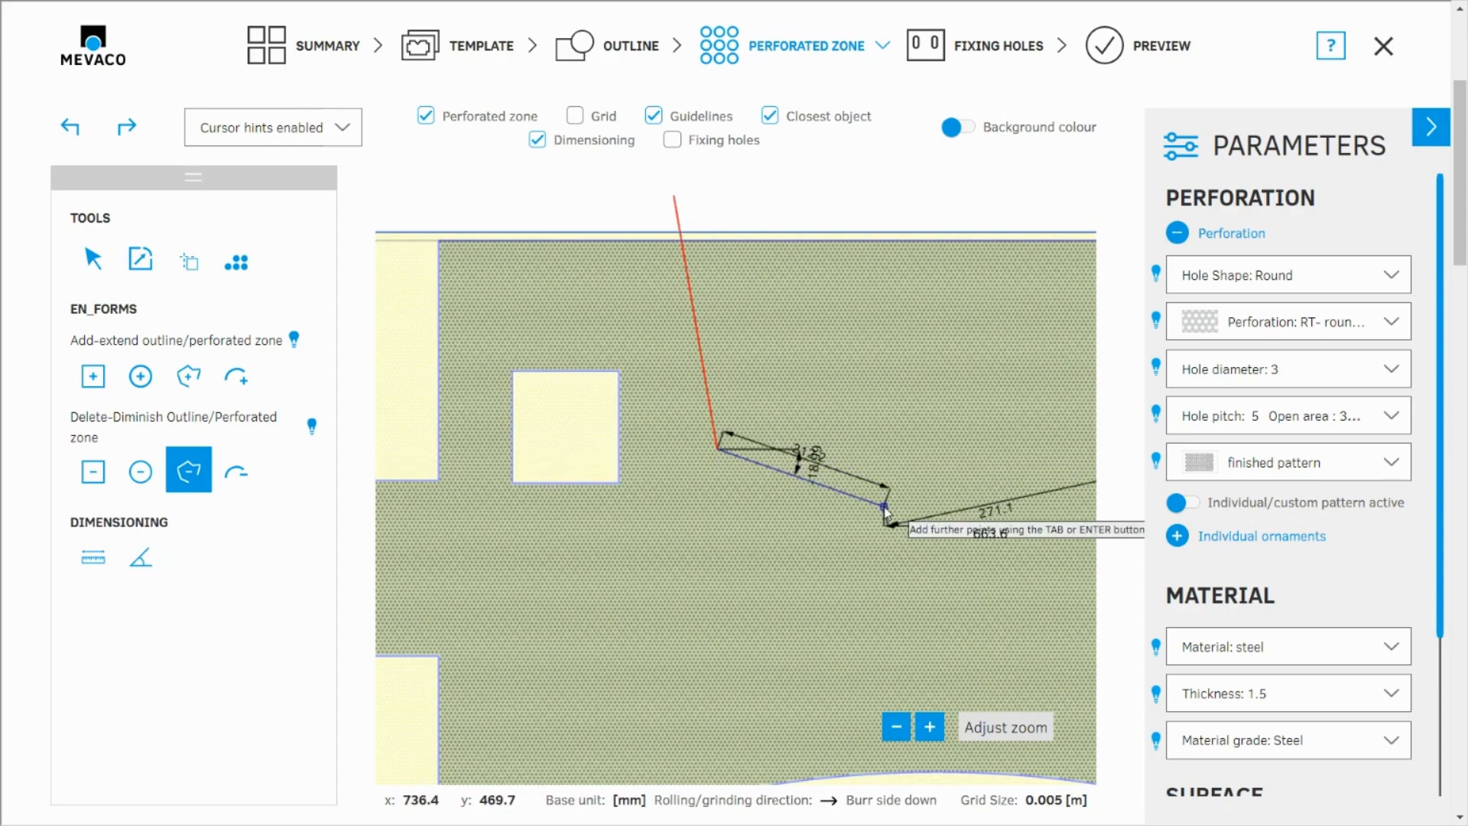
pyautogui.click(993, 451)
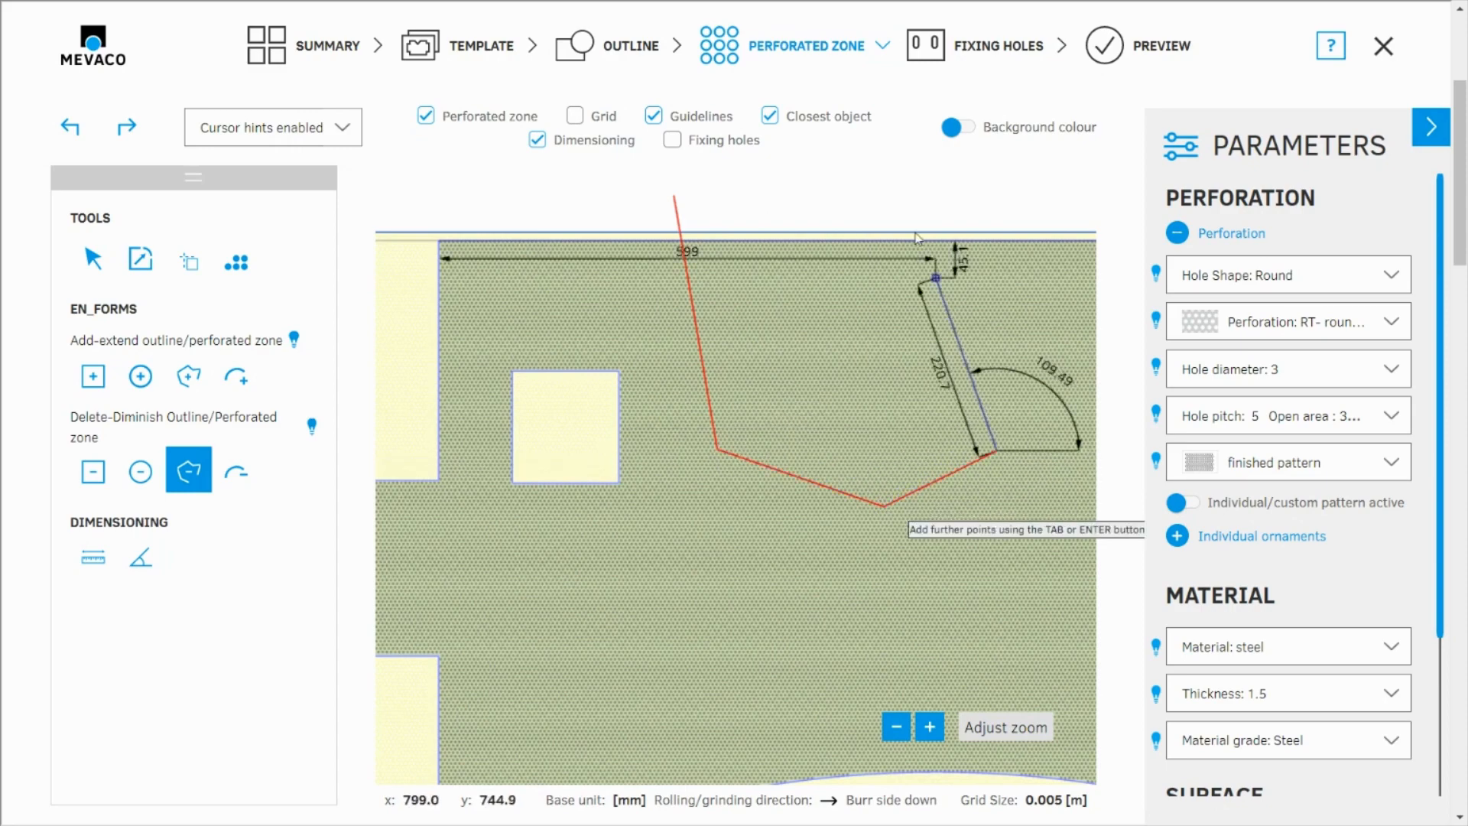
pyautogui.click(938, 181)
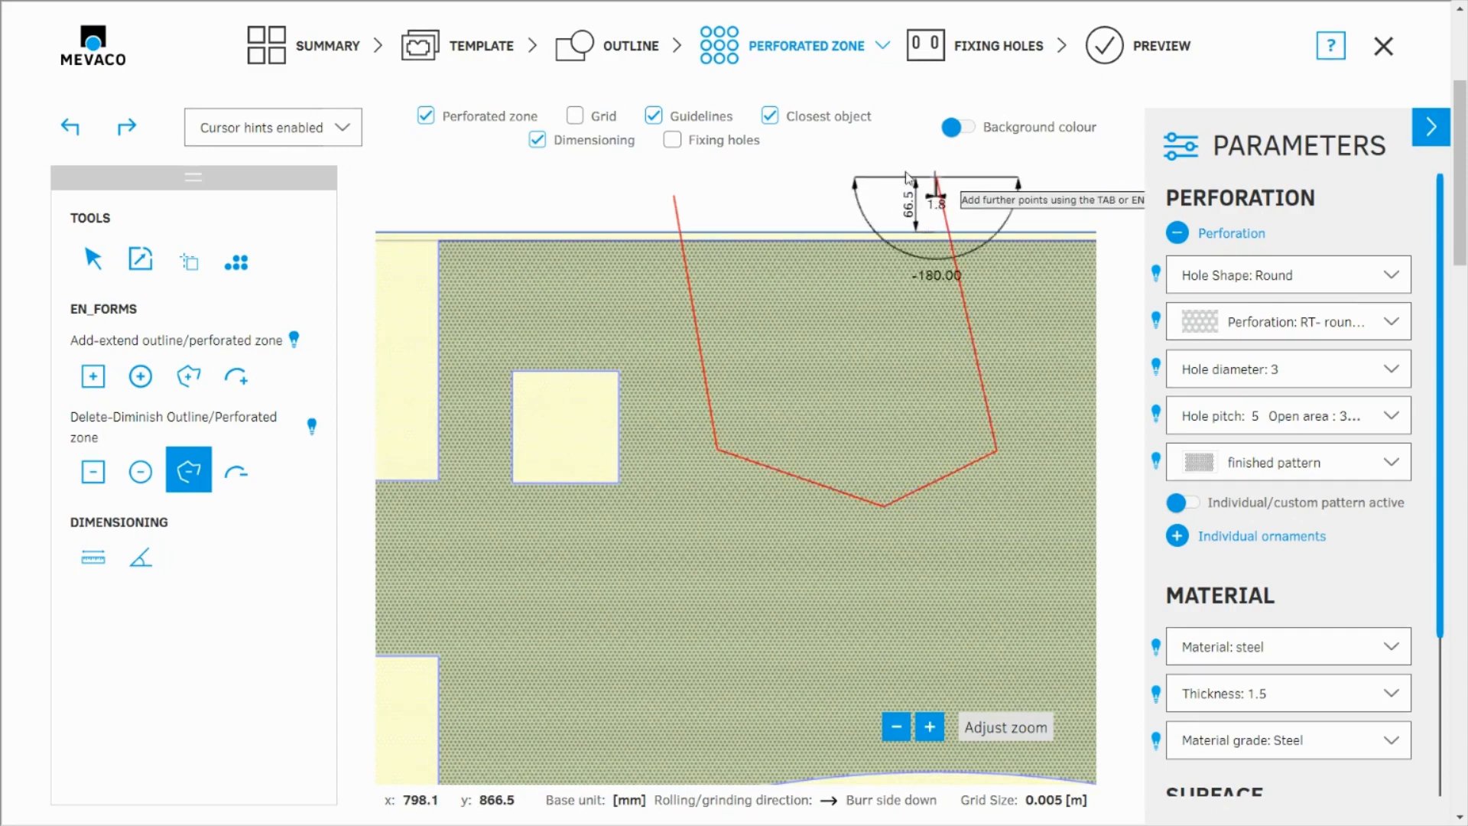
pyautogui.click(674, 196)
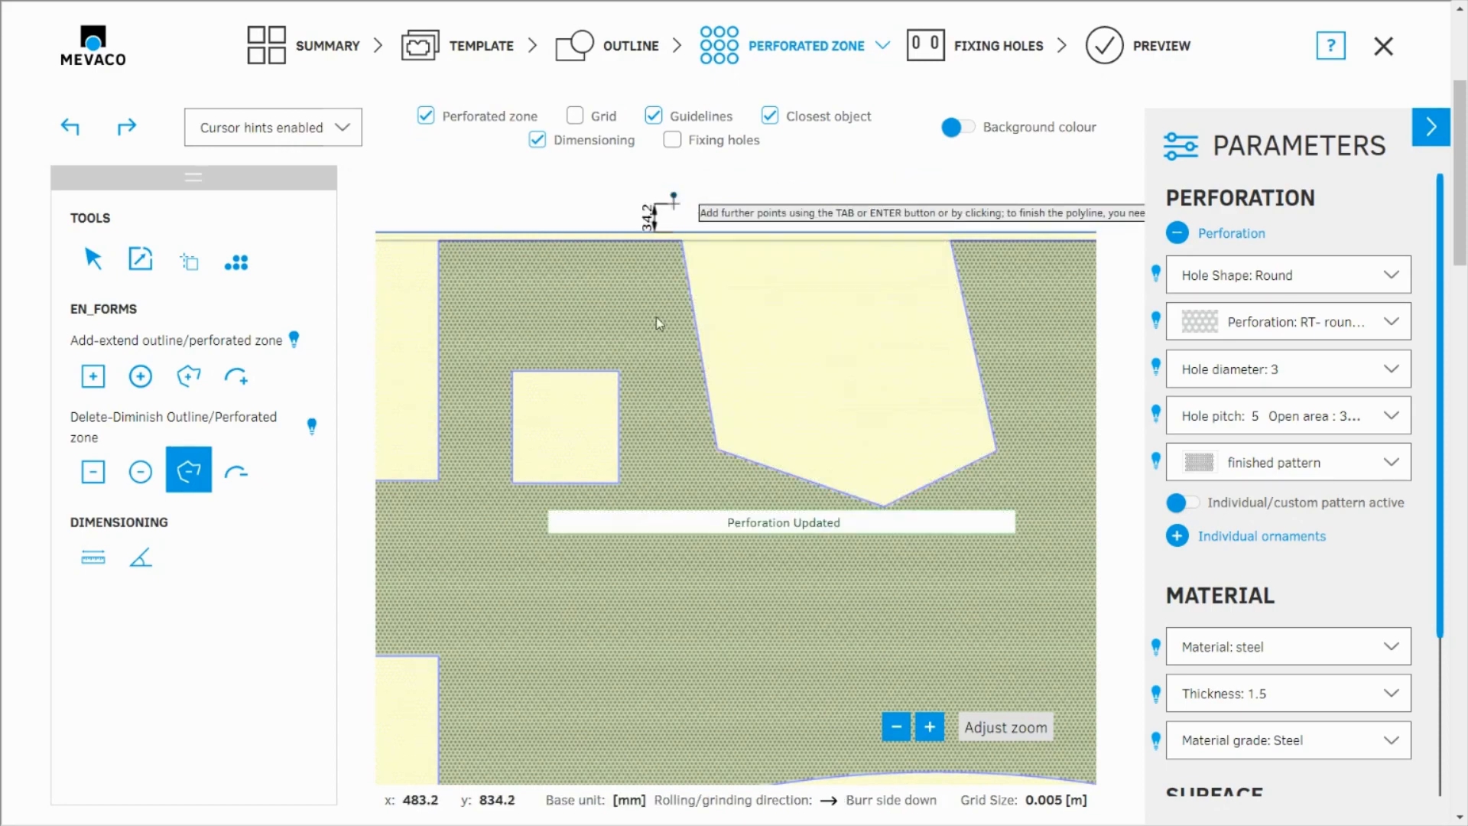
pyautogui.scroll(-4, 632, 292)
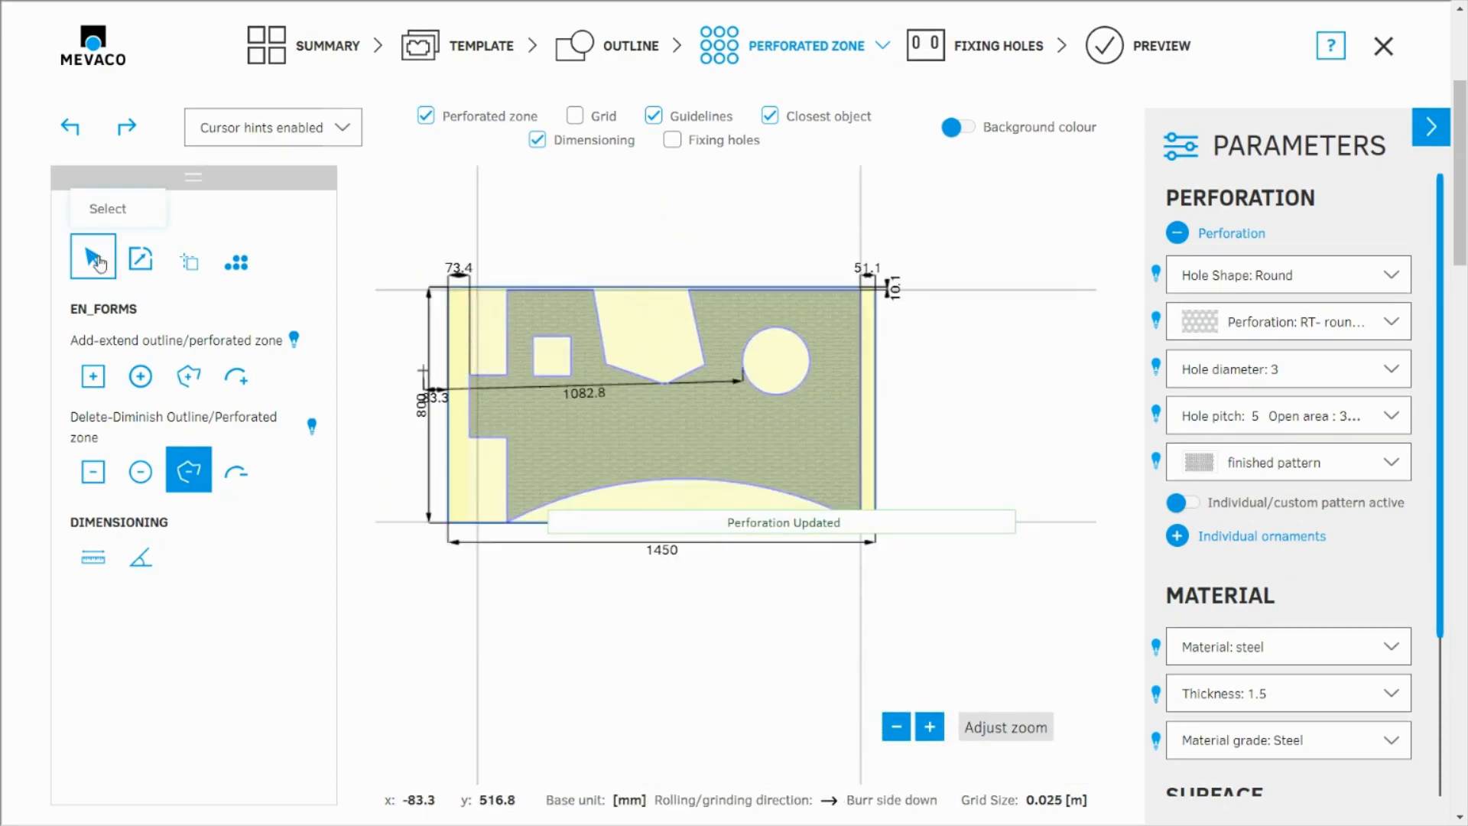
# Set the perforation's hole diameter to 10 and its hole pitch to 15.
pyautogui.click(93, 259)
pyautogui.click(1276, 370)
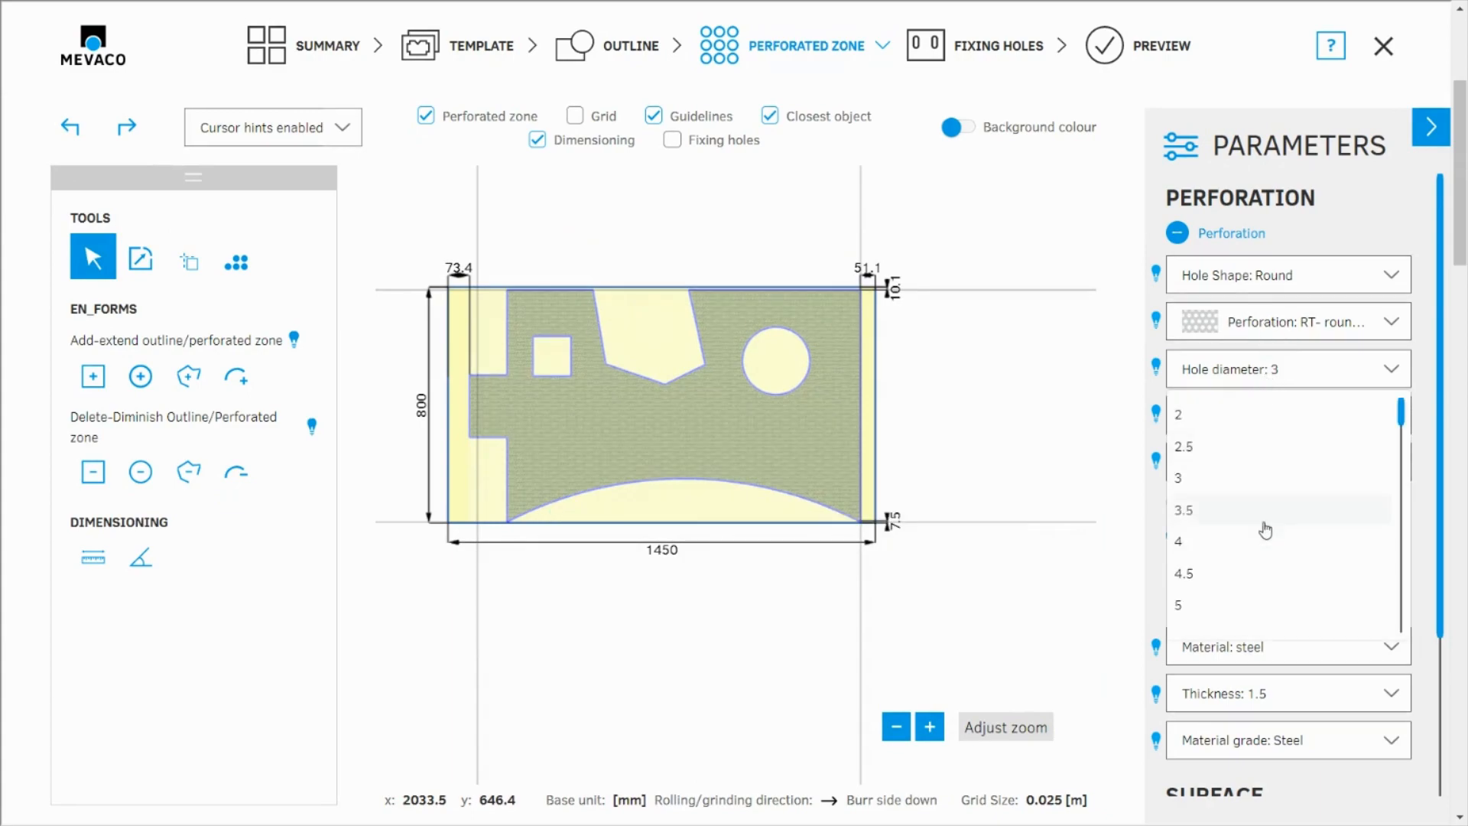
pyautogui.click(1221, 543)
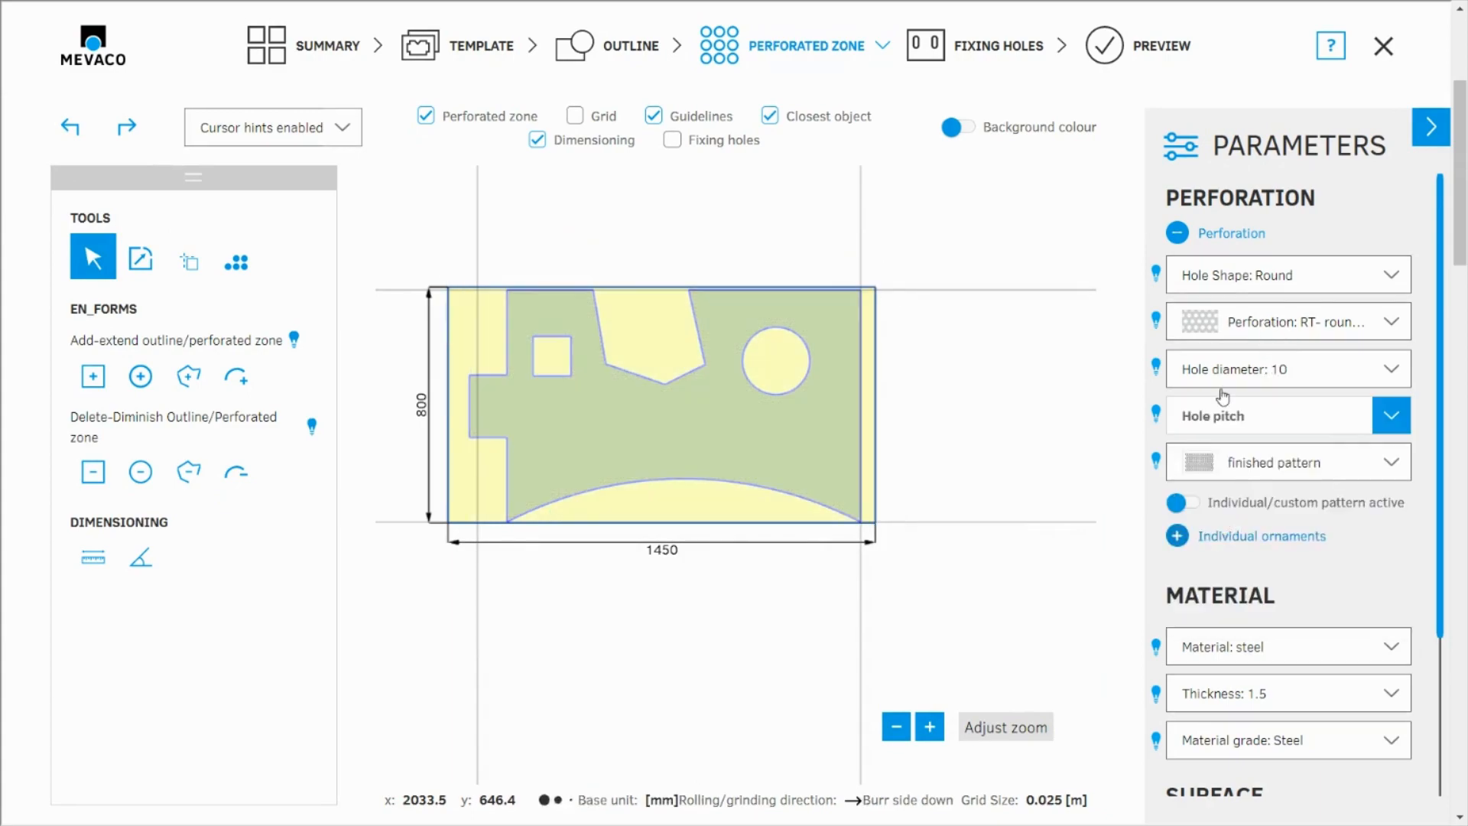
pyautogui.click(1215, 417)
pyautogui.click(1198, 637)
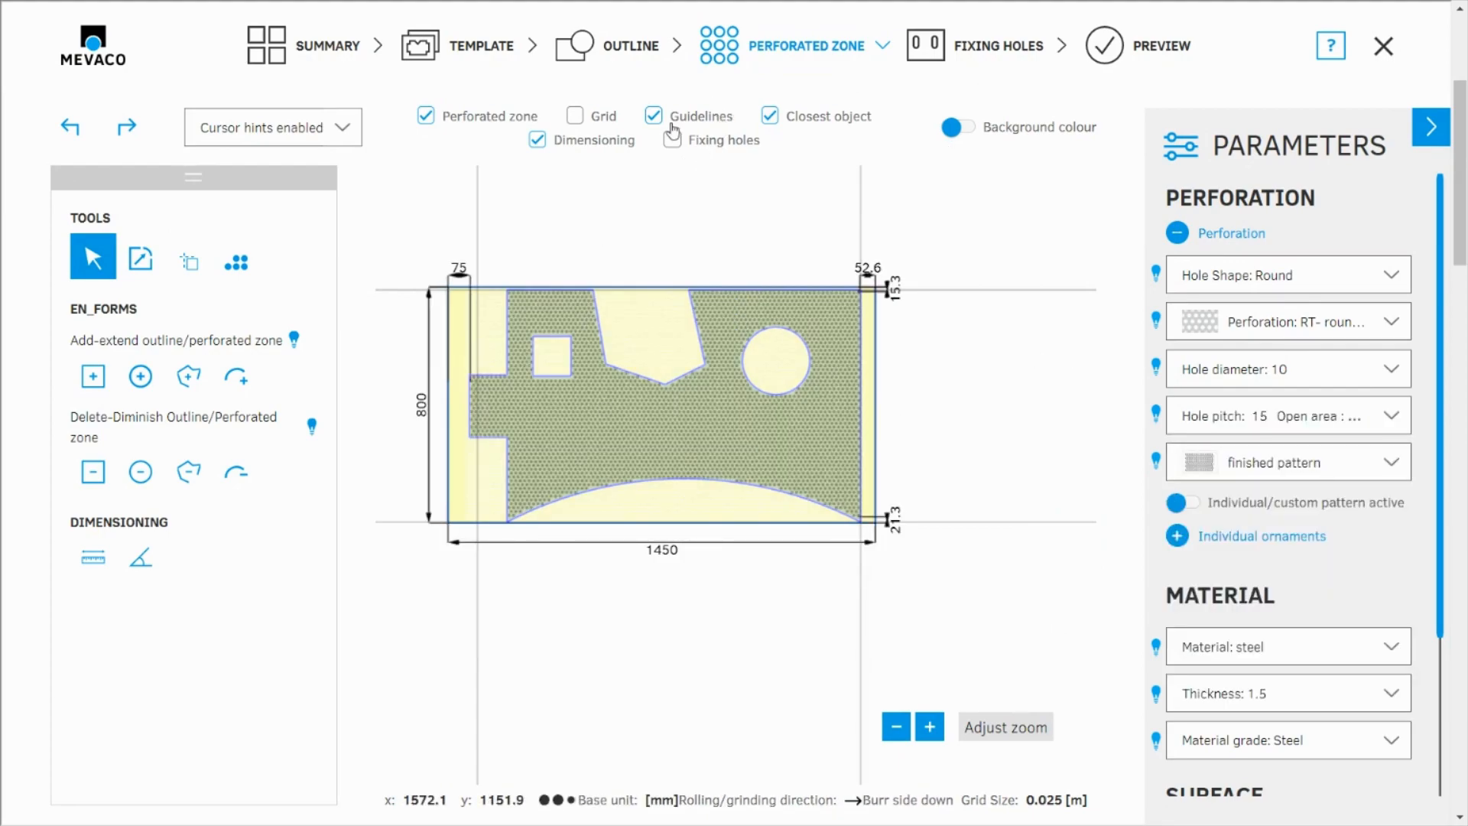
# Hide the guidelines and open the preview of the perforated panel.
pyautogui.click(654, 119)
pyautogui.click(1153, 47)
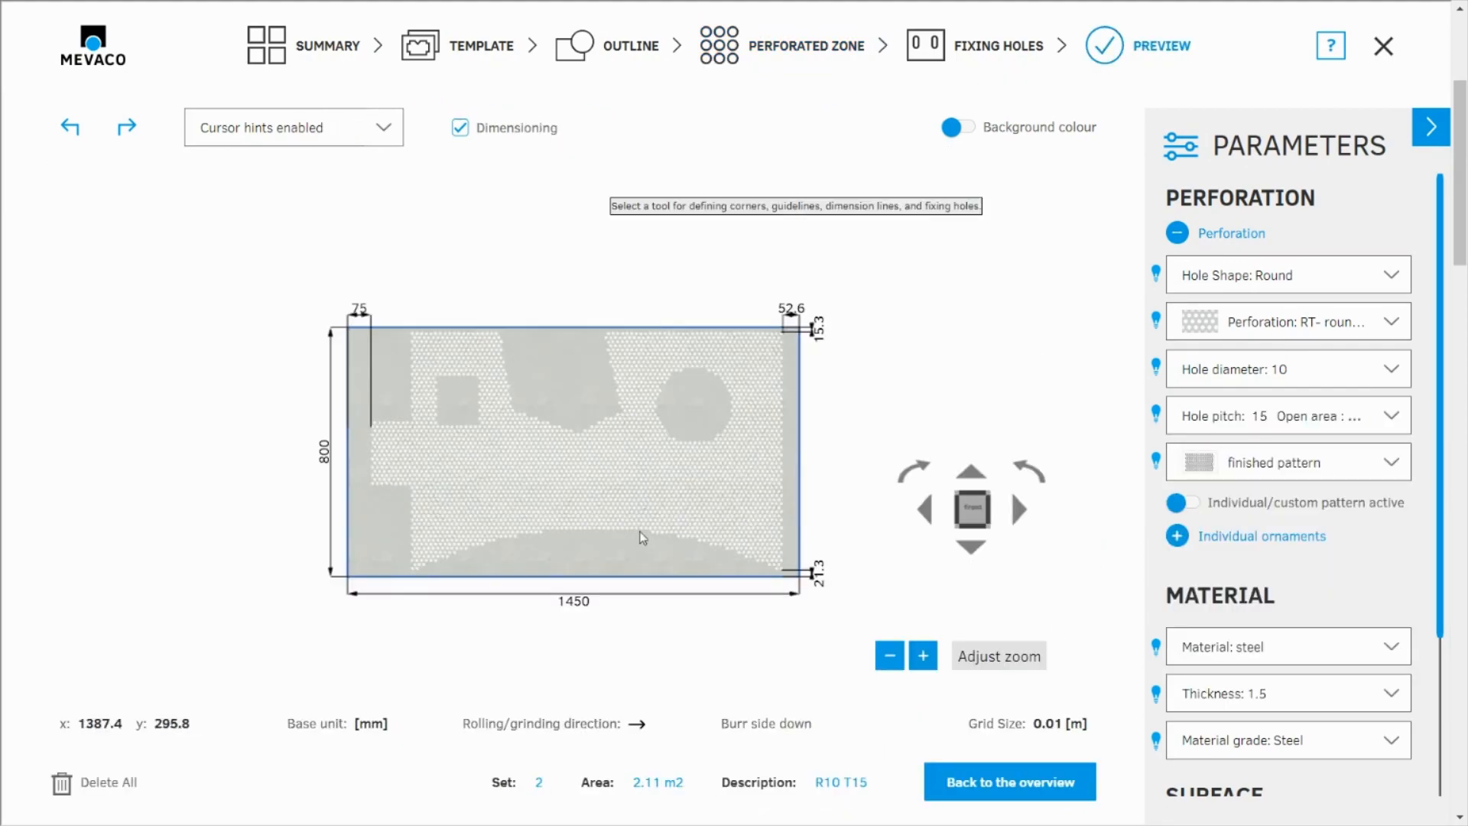